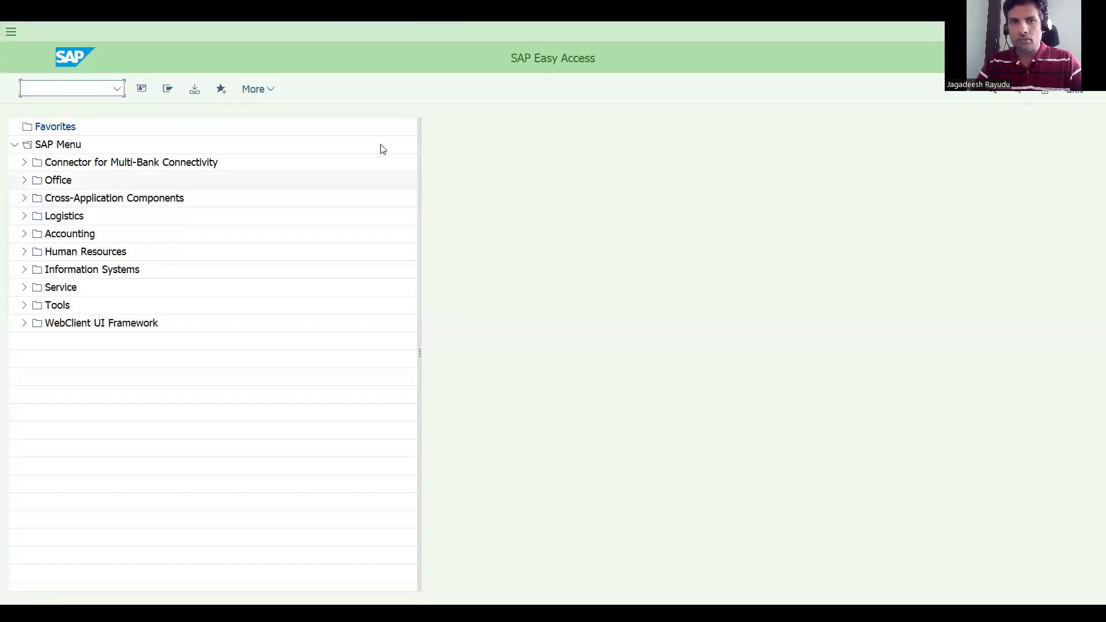
Start a dor credit sales order via /nva01 for sales org DRT1, channel d1, division DD
type("/nva01")
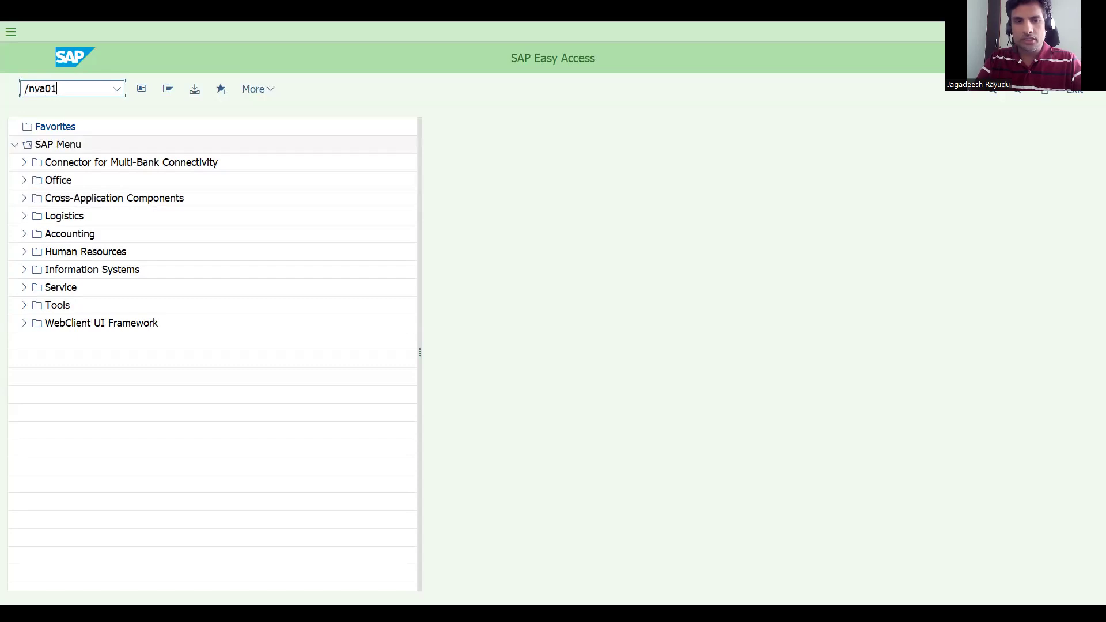
key("Return")
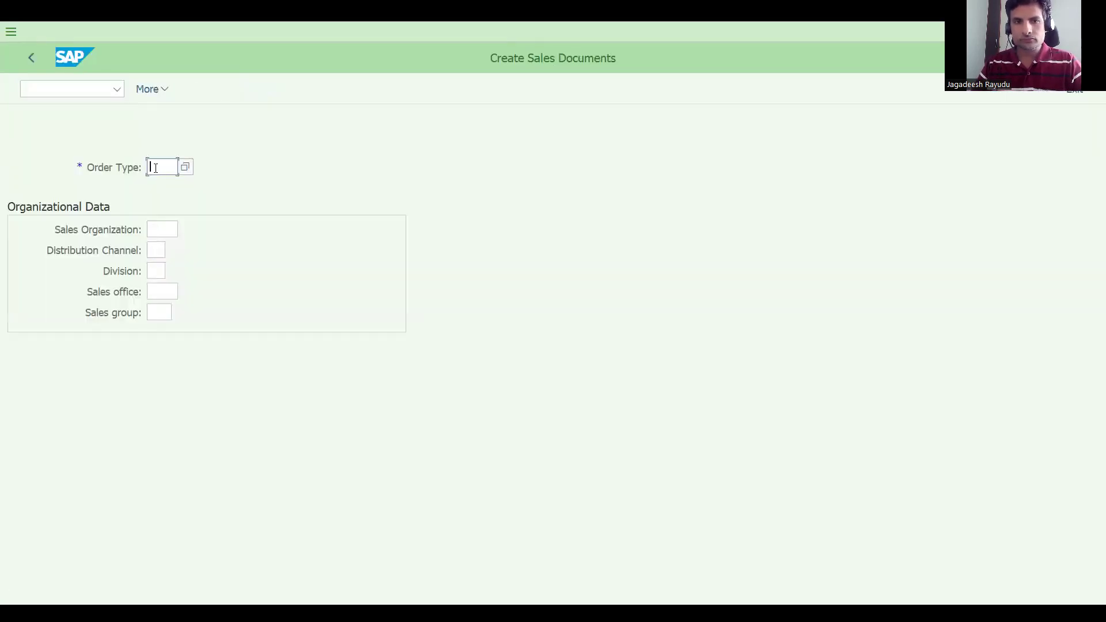
type("dor")
key("Tab")
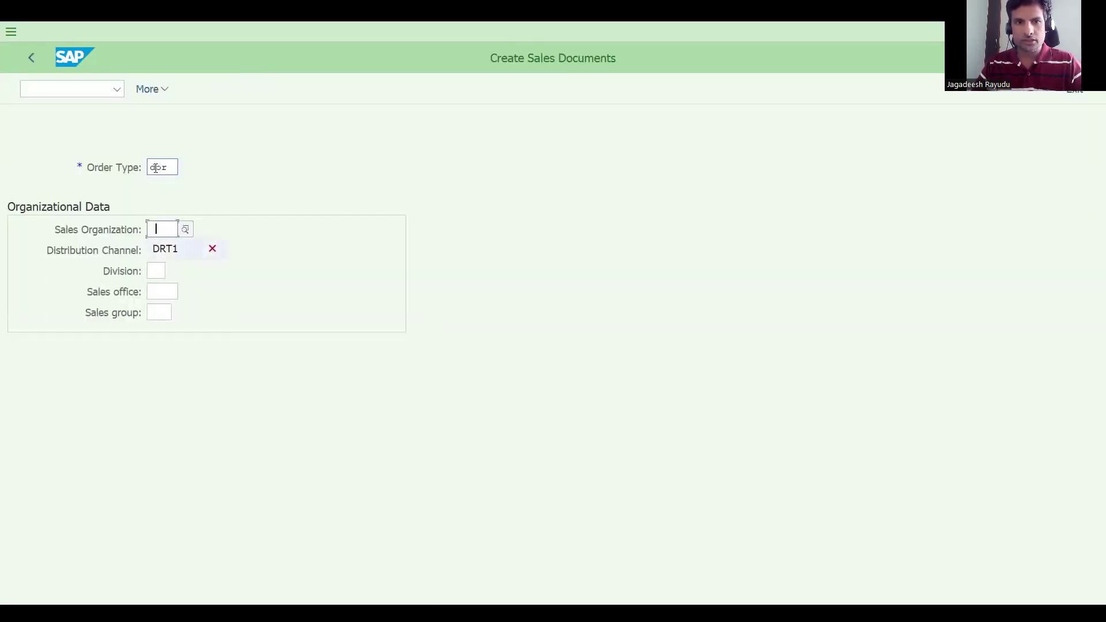
key("Down")
key("Return")
key("Tab")
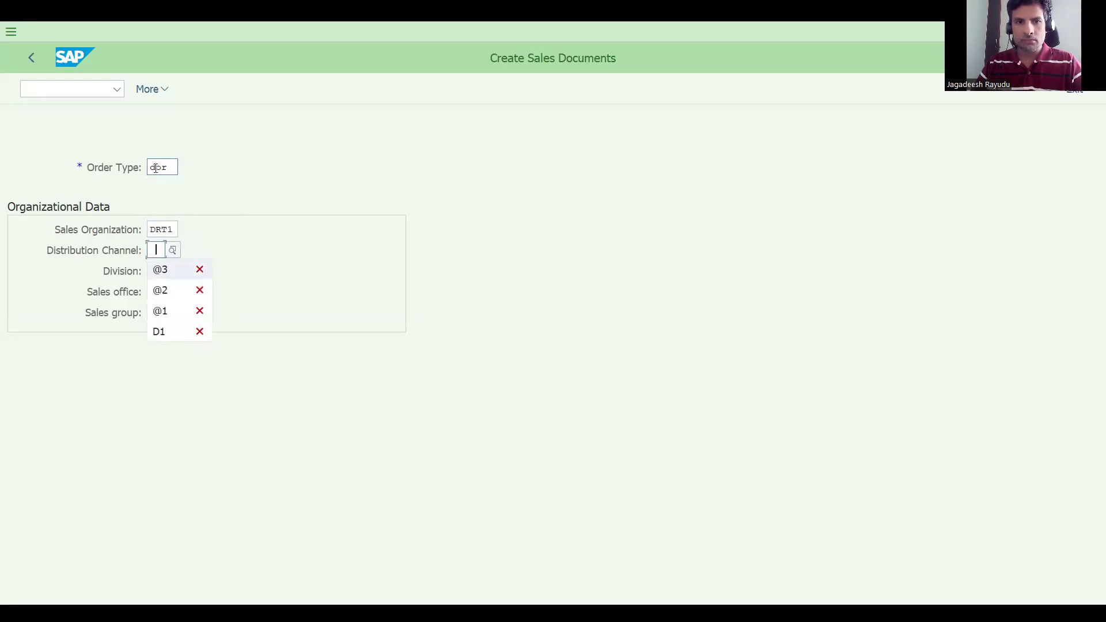
type("d`")
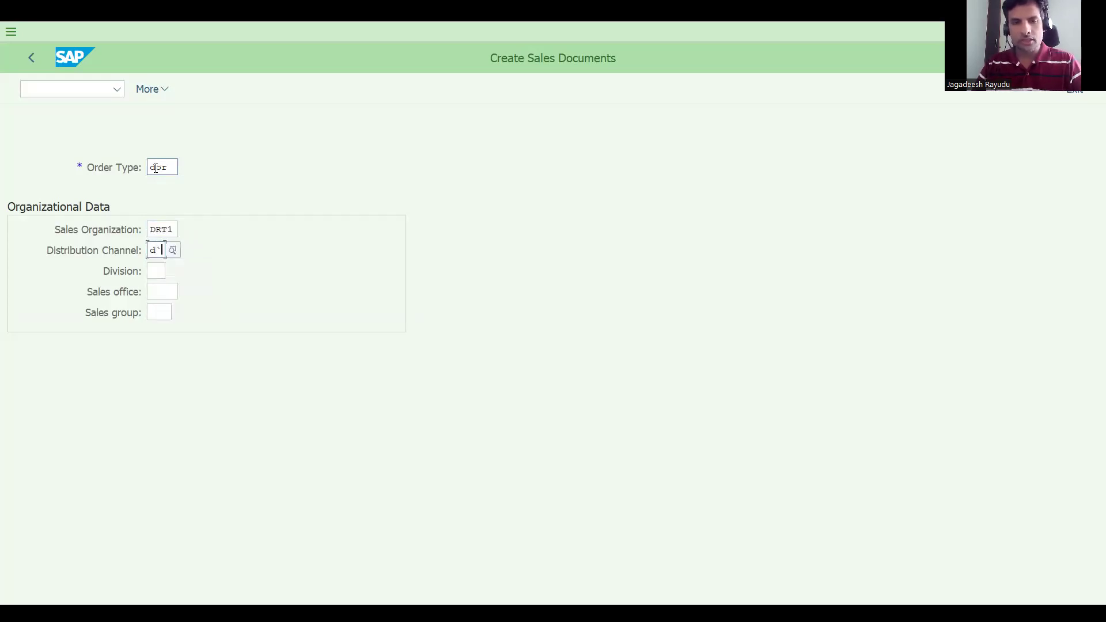
type("1")
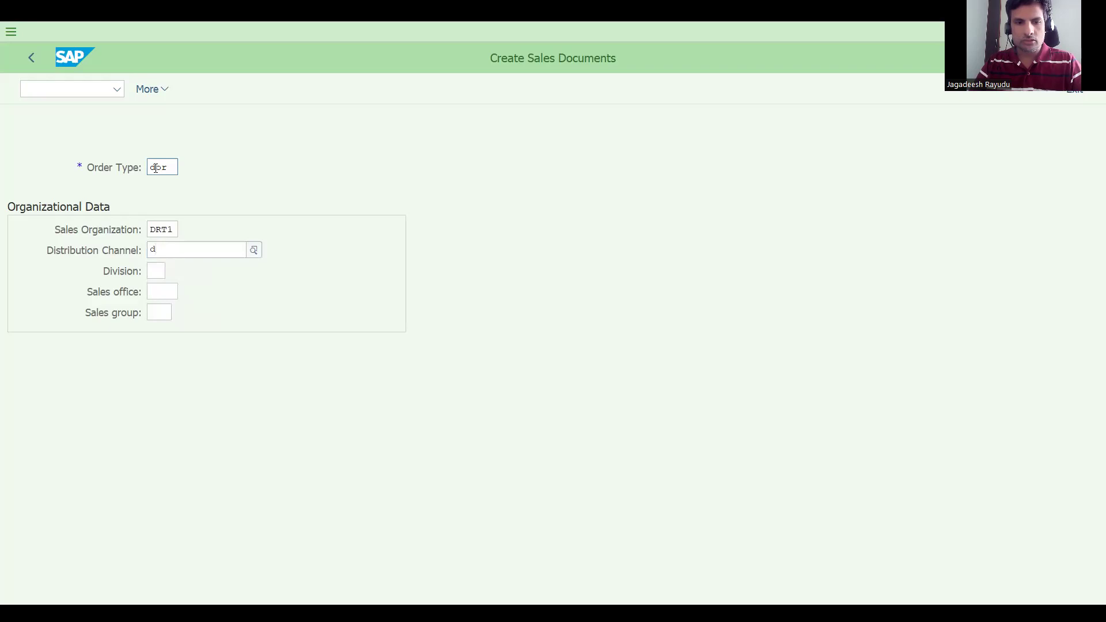
type("1")
key("Tab")
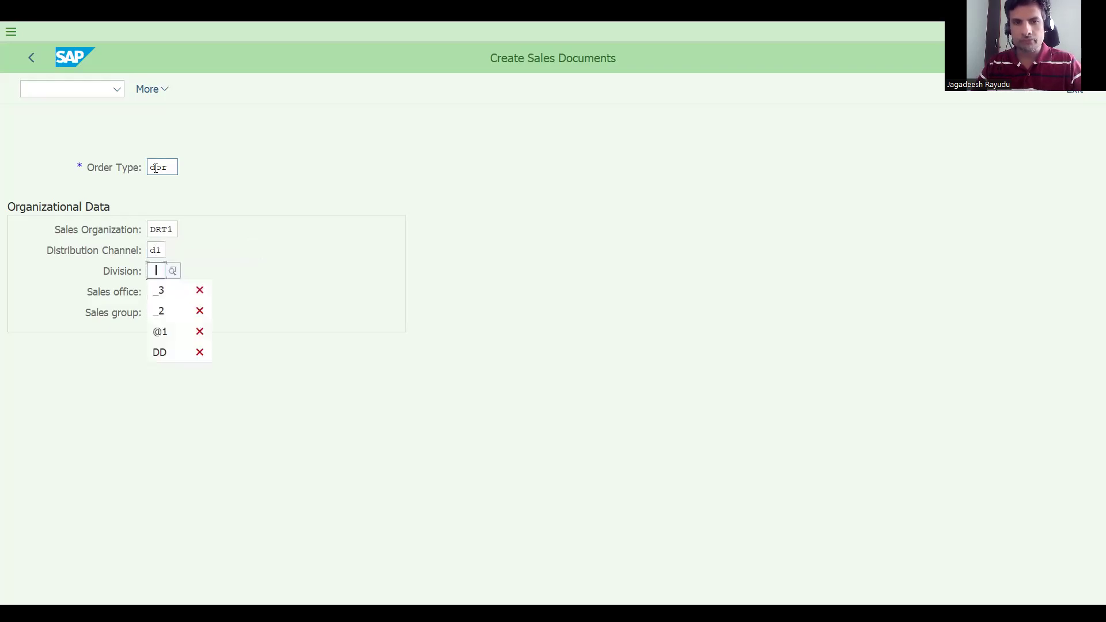
key("Down")
key("Down")
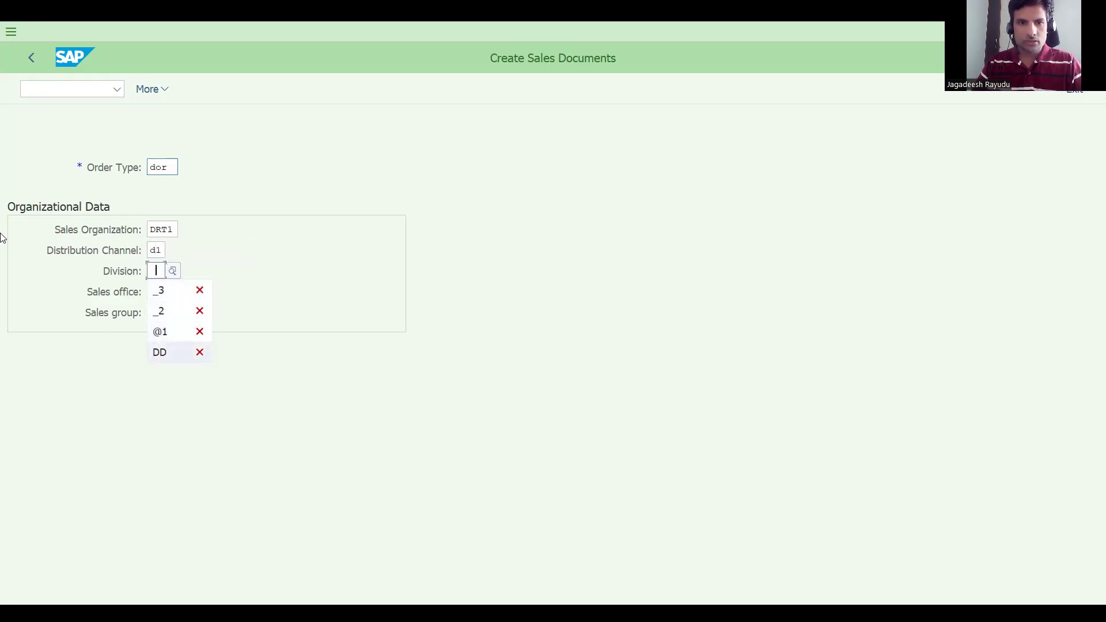
left_click(152, 357)
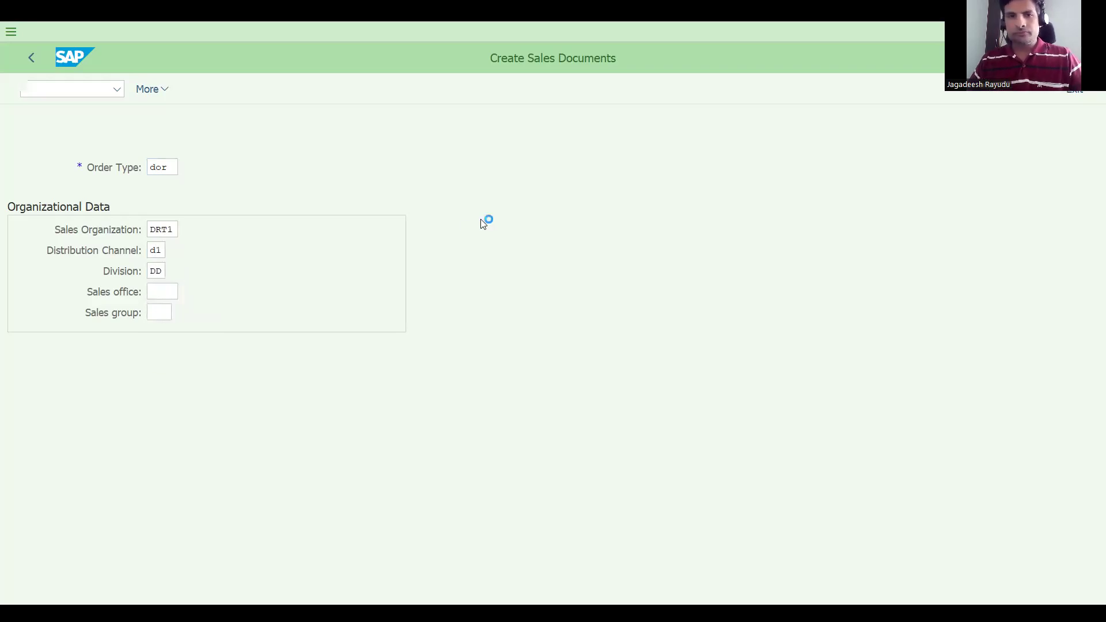
key("Down")
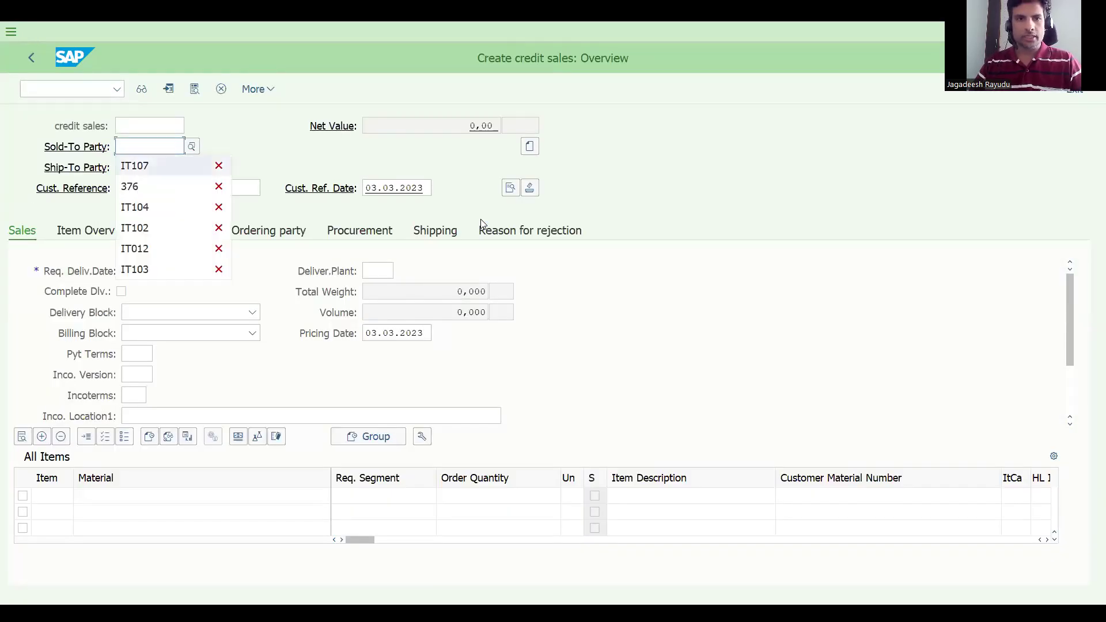
Confirm the suggested sold-to customer and enter customer reference 'test'
key("Return")
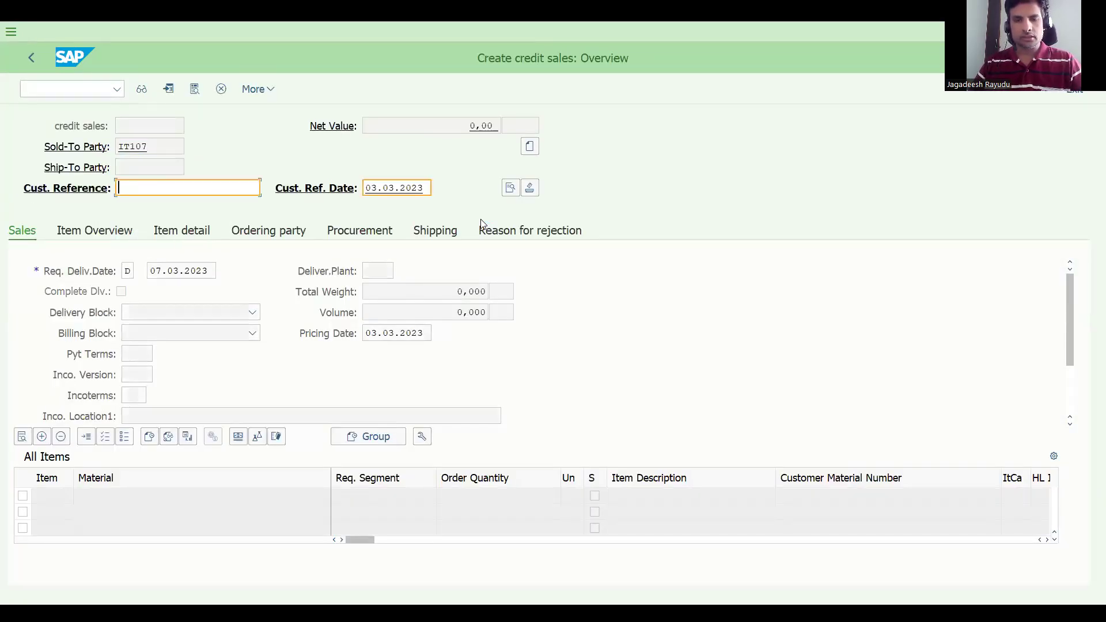
type("test")
key("Return")
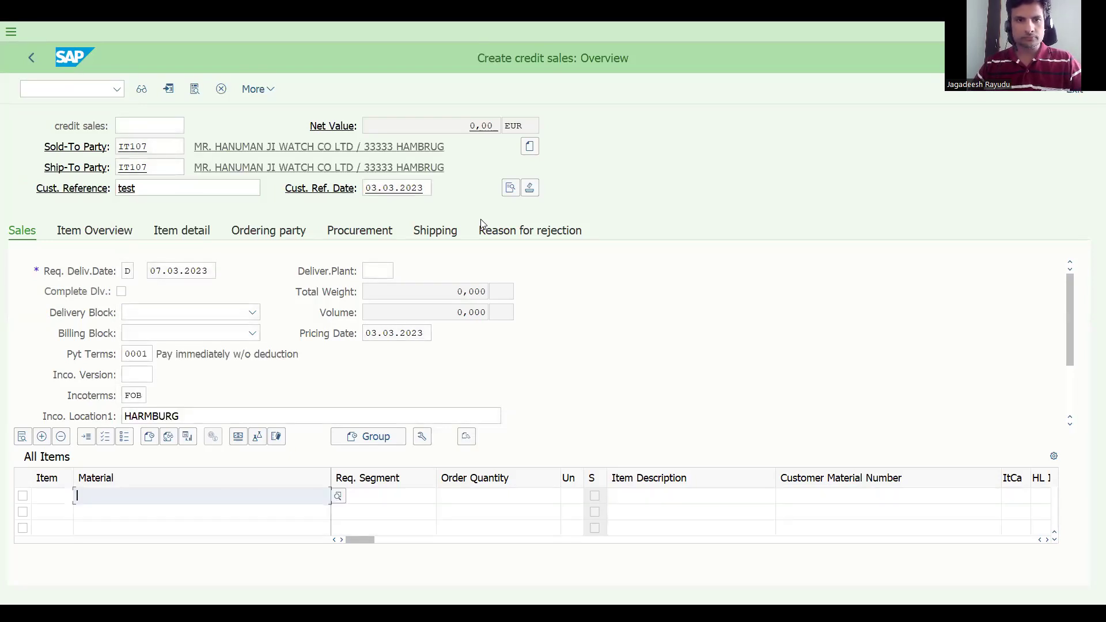
Add material 154 with quantity 1 and save the credit sales order
key("Down")
key("Tab")
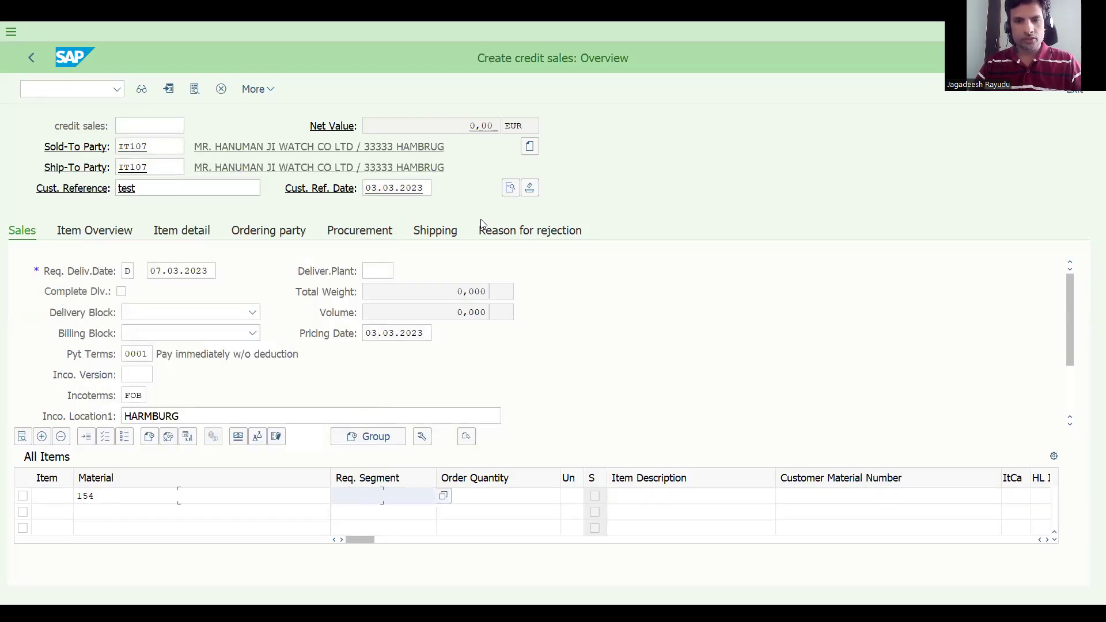
key("Tab")
type("1")
key("Return")
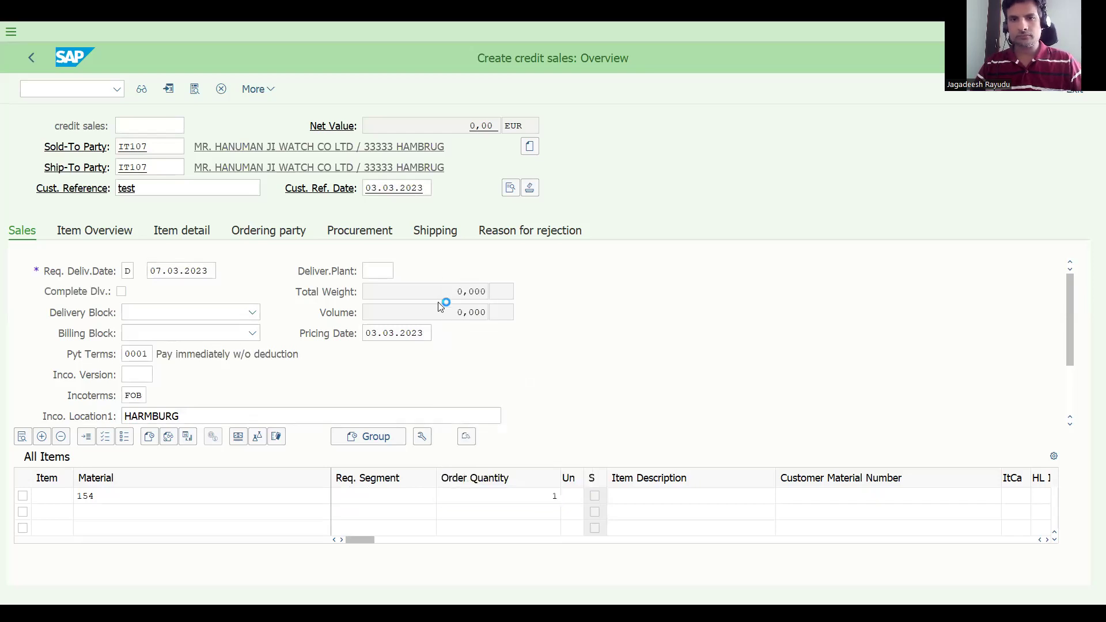
key("ctrl+s")
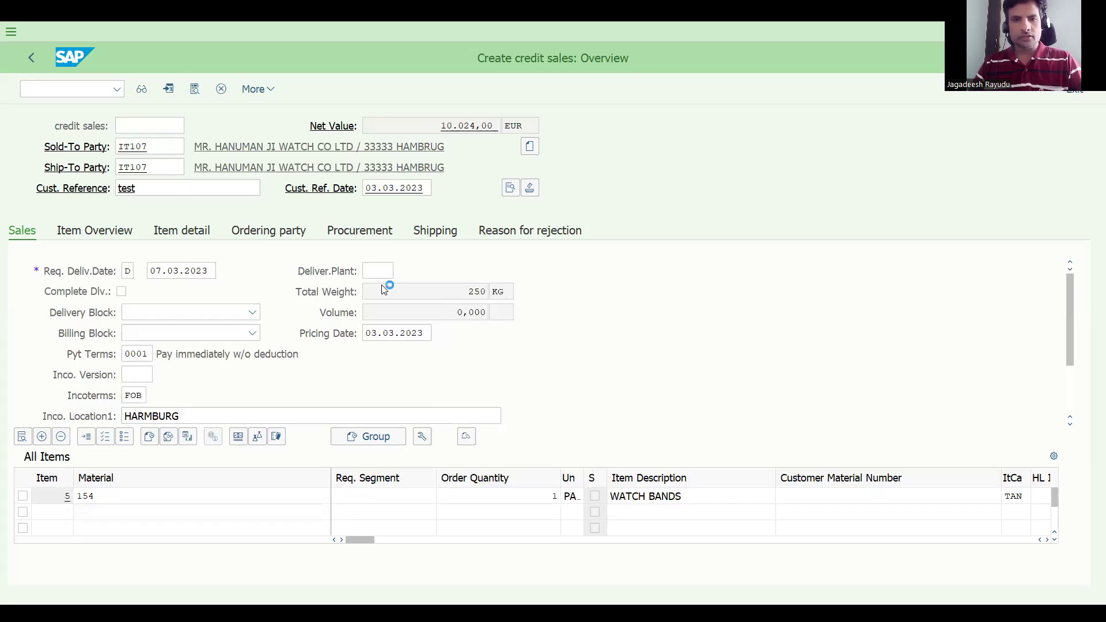
left_click(65, 92)
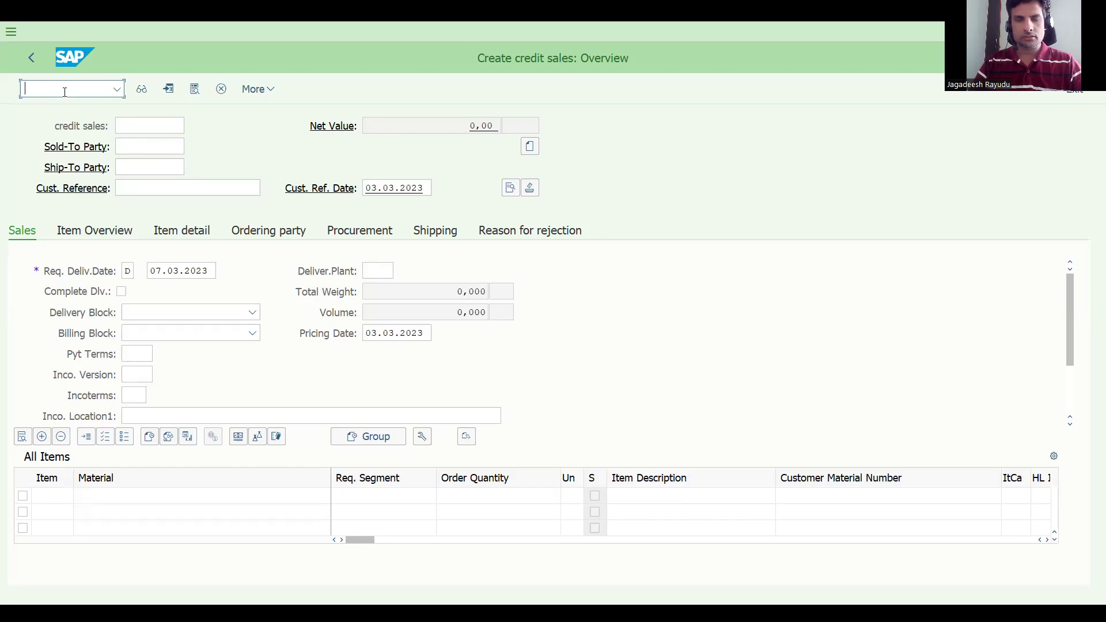
Display credit sales order 252 with /nva03 and open its document flow
type("/n")
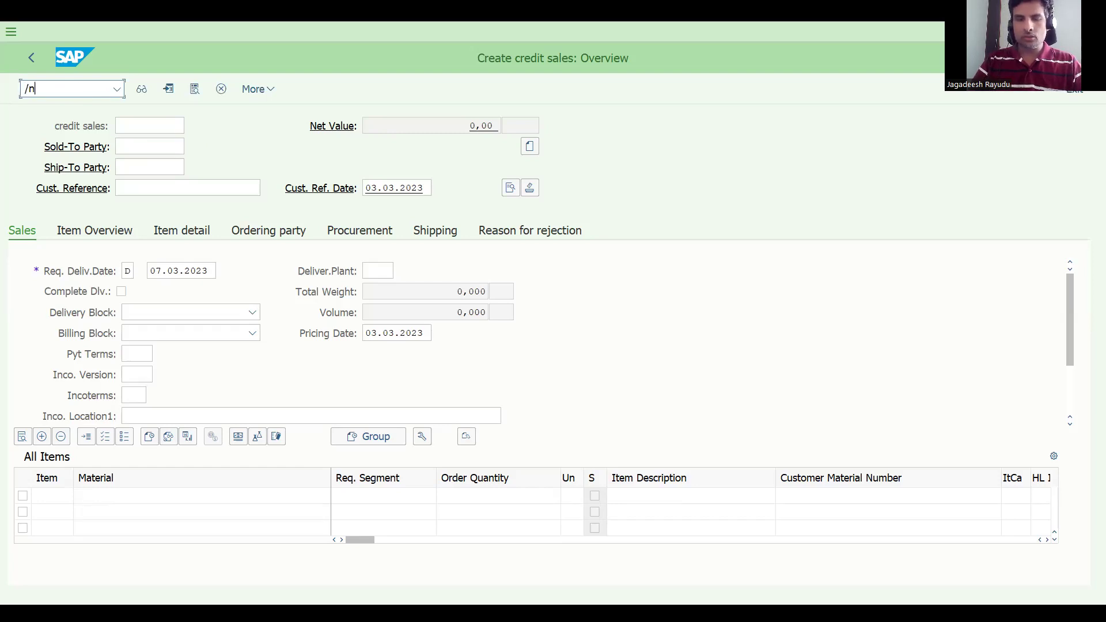
type("va03")
key("Return")
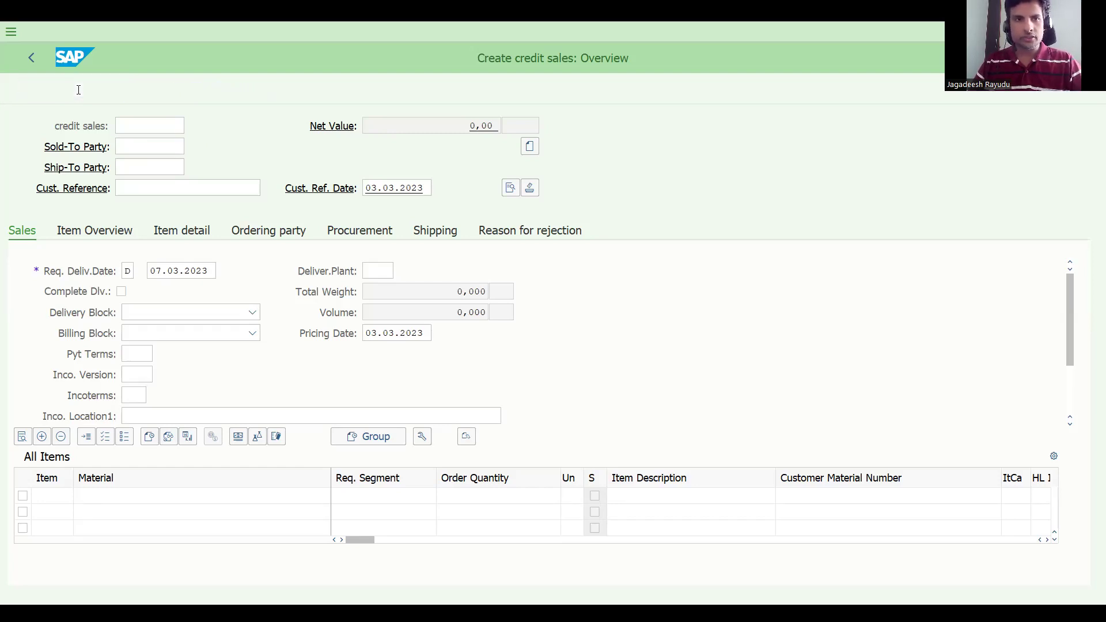
left_click(142, 89)
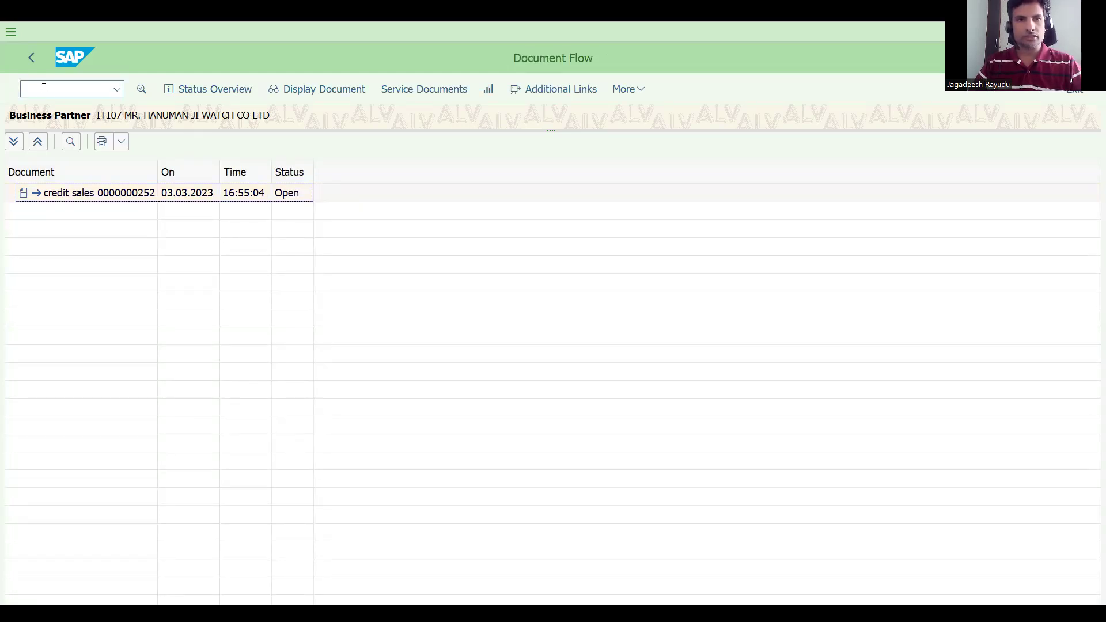
Switch the document flow view to item level
left_click(626, 95)
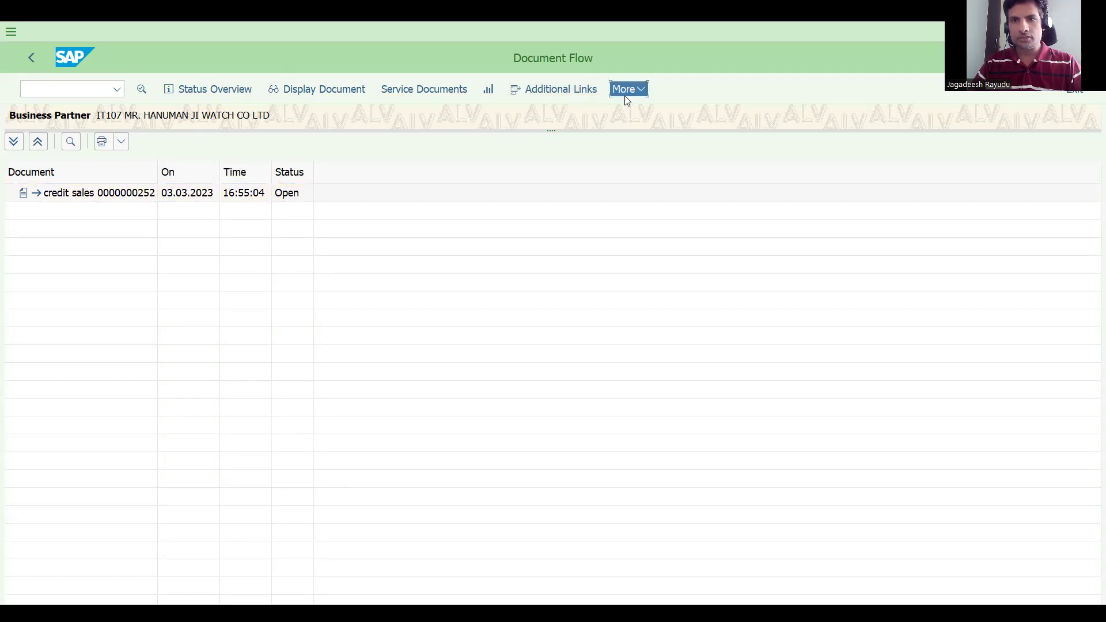
mouse_move(661, 114)
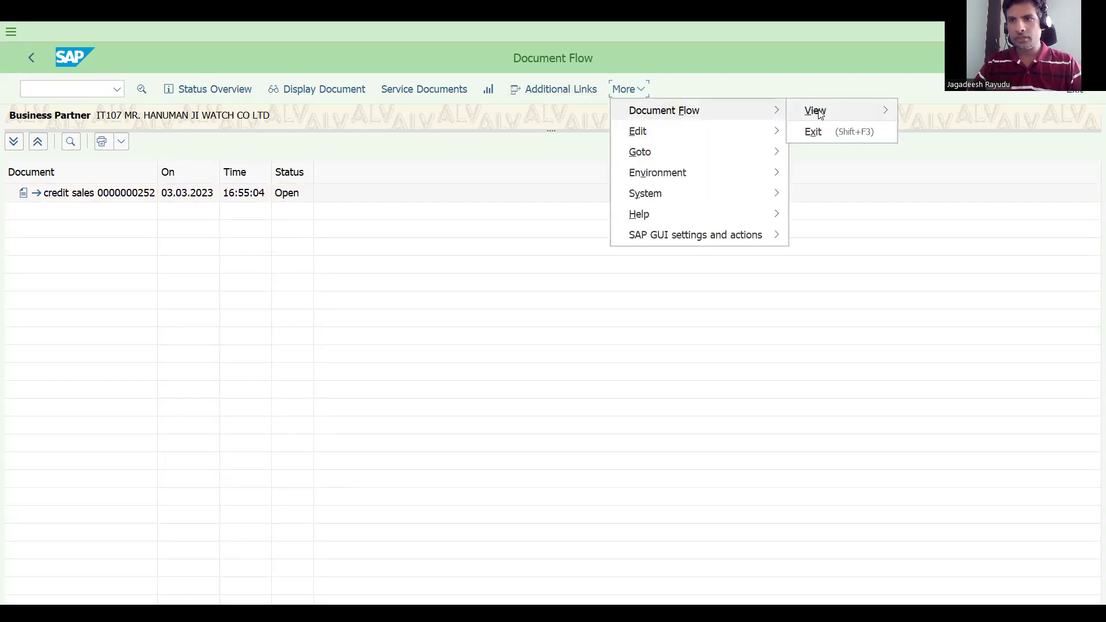
mouse_move(820, 114)
left_click(924, 133)
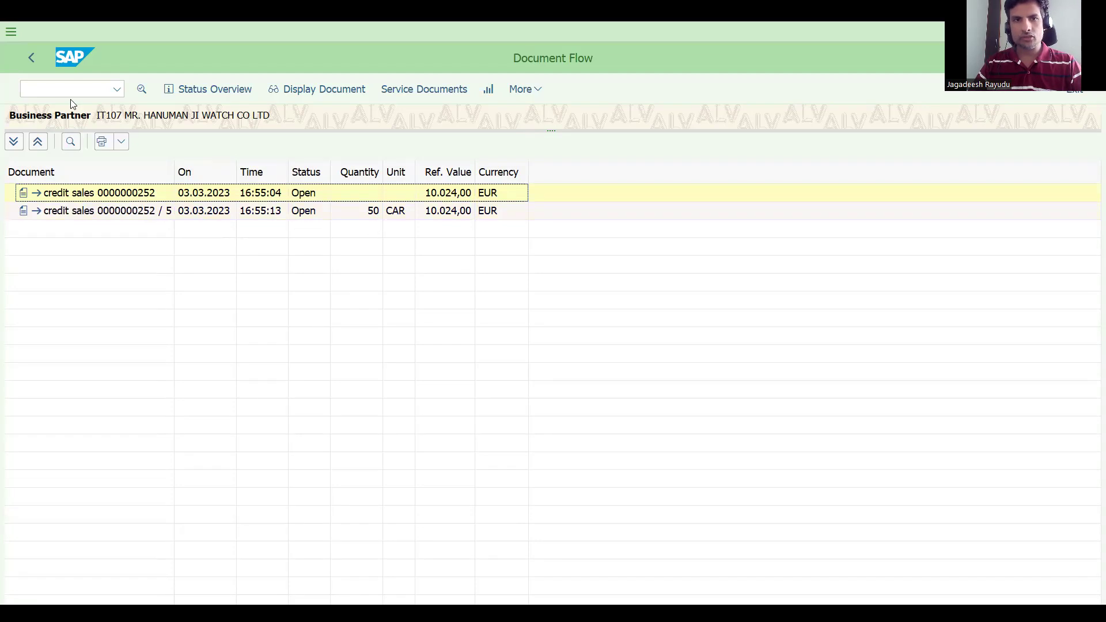
left_click(43, 88)
Open order 252 with /nva02, add material 131 with quantity 1, and save
type("/nva02")
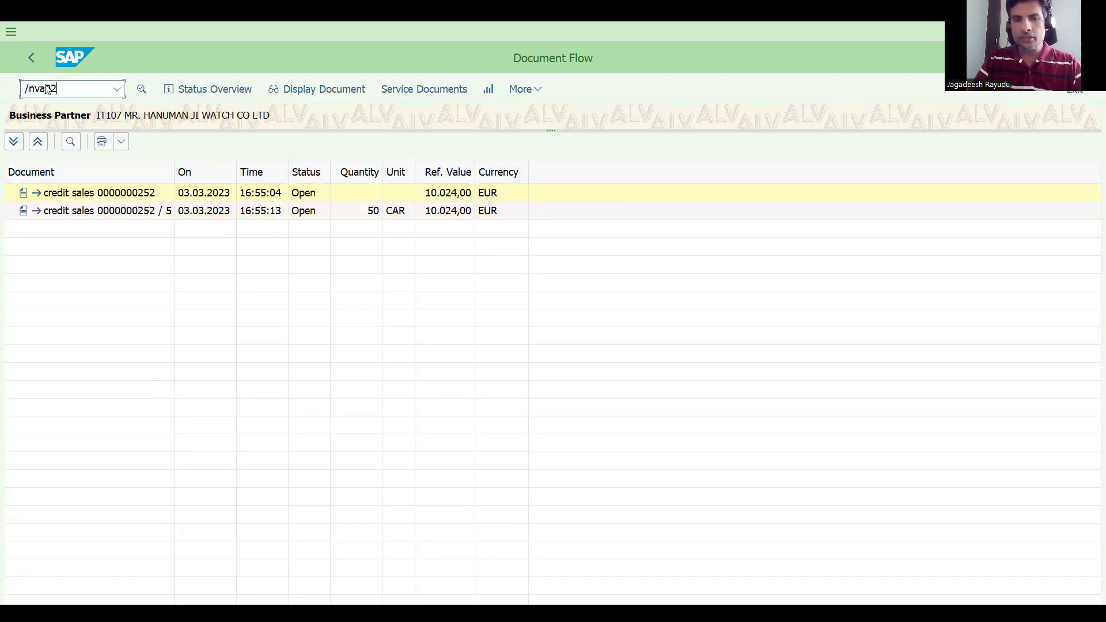
key("Return")
key("Return")
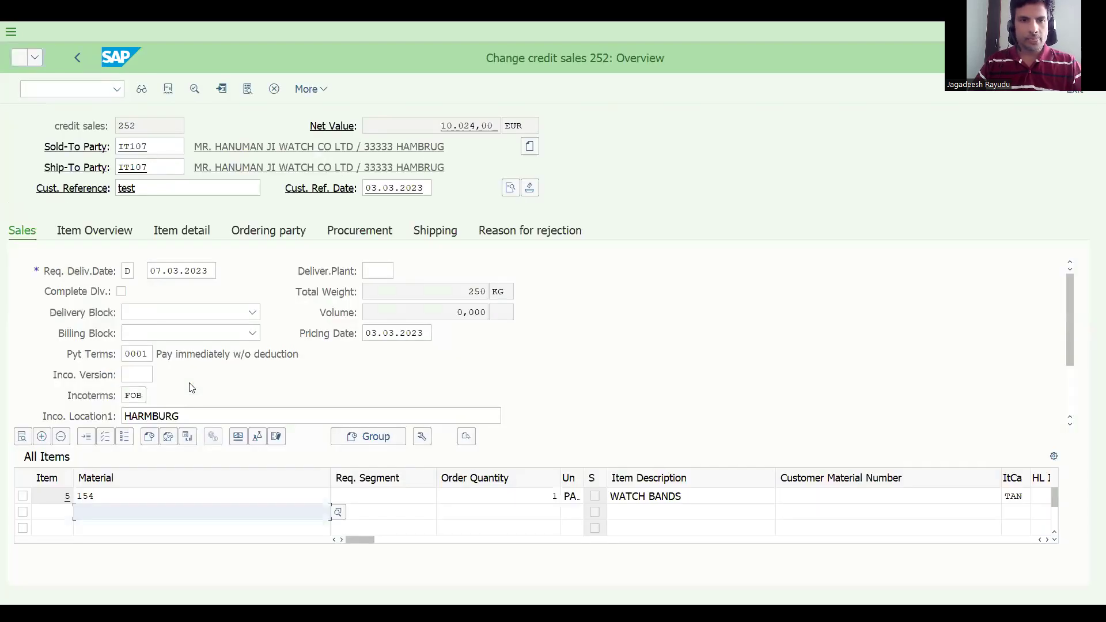
key("BackSpace")
key("Down")
key("Down")
key("Down")
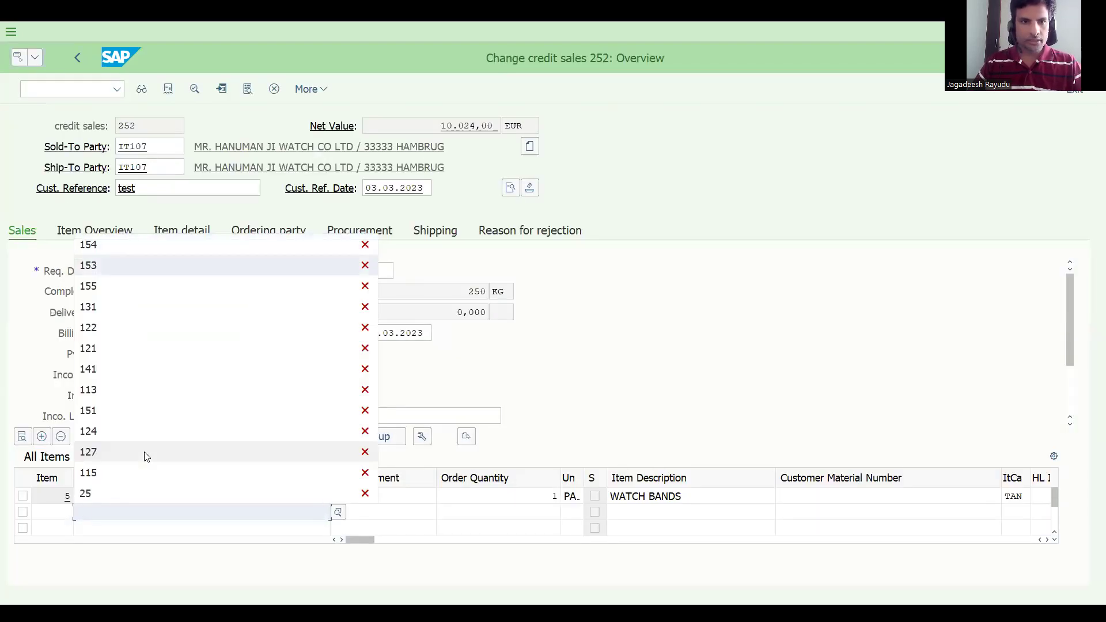
key("Return")
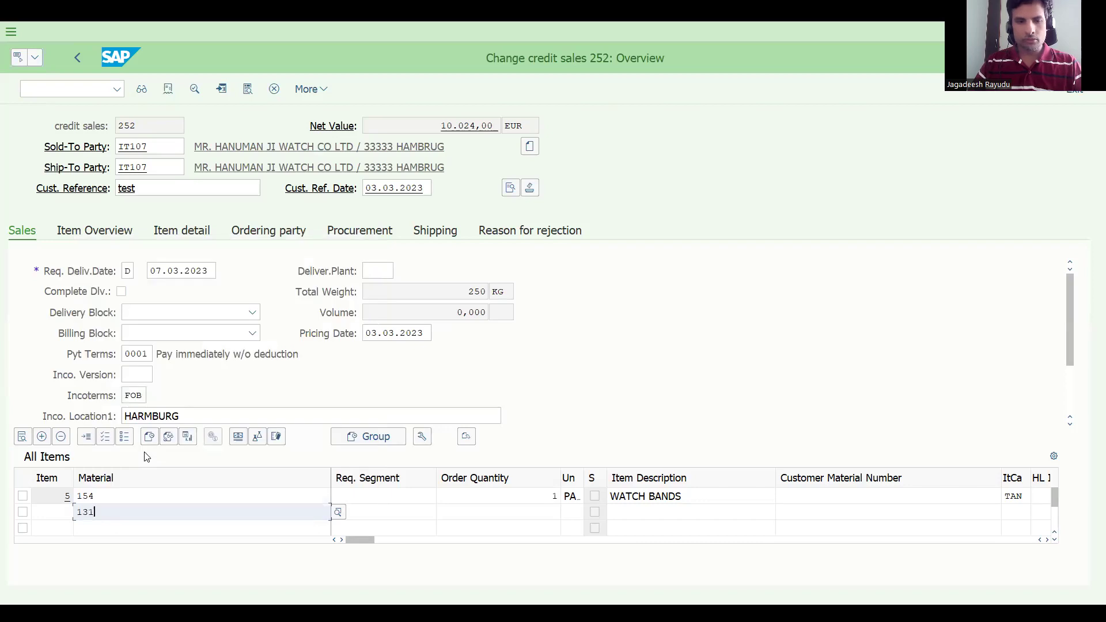
key("Tab")
key("Tab")
type("1")
key("Return")
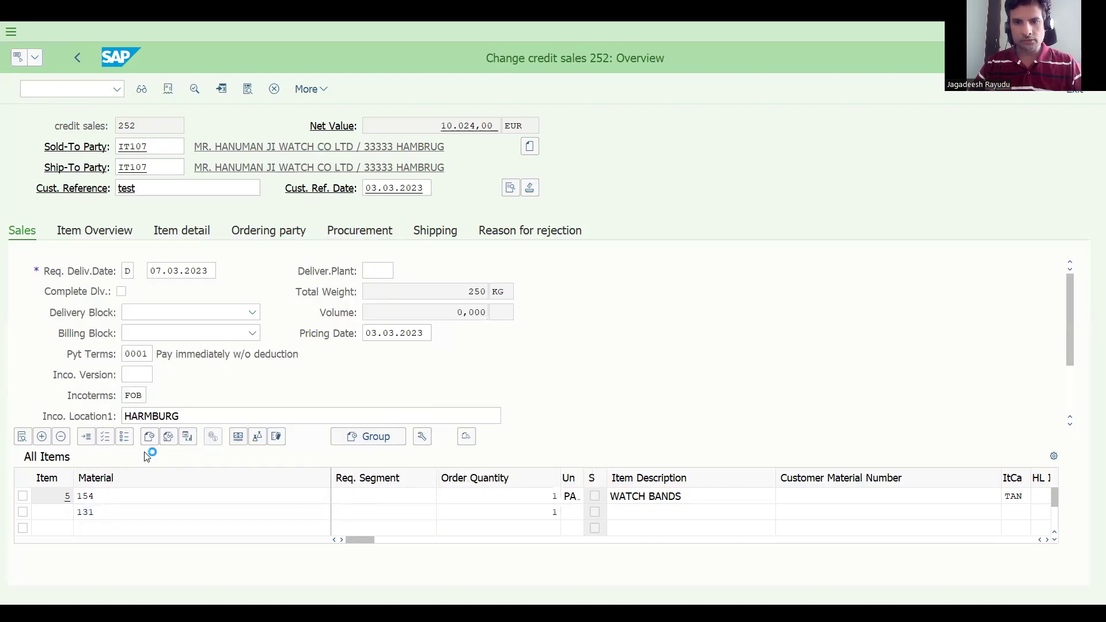
key("ctrl+s")
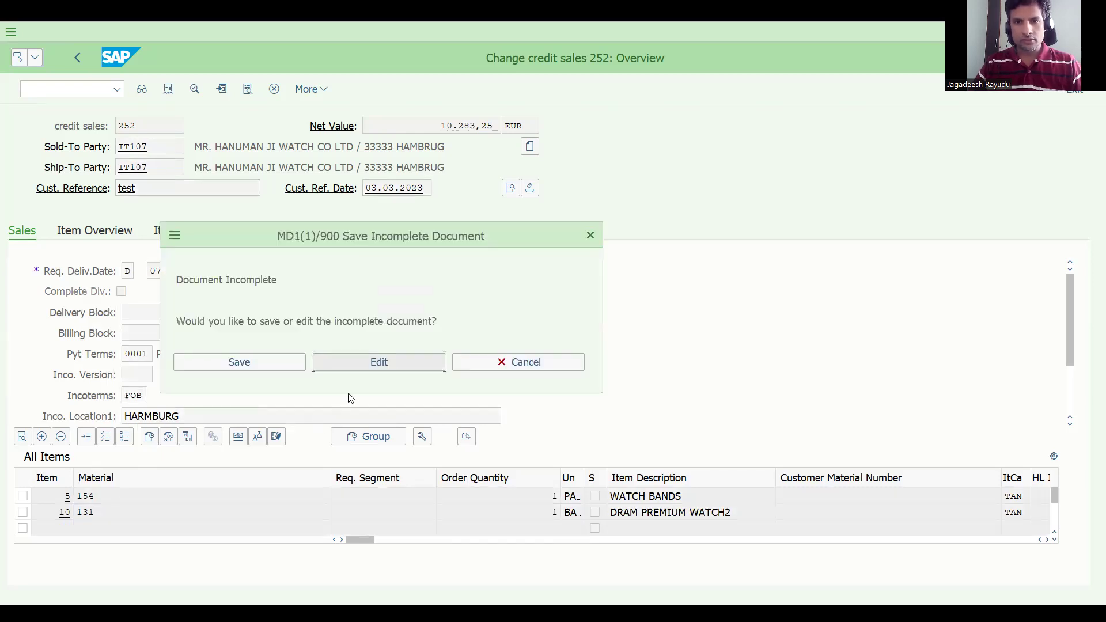
Cancel the incomplete-save prompt and change item 10's material to 155
left_click(512, 363)
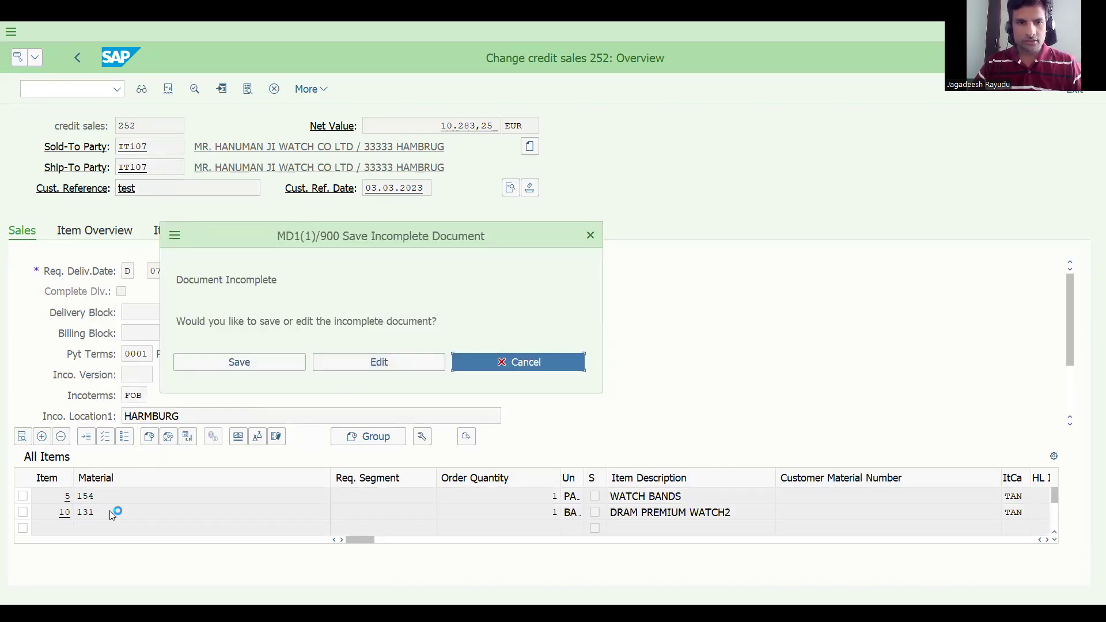
key("Return")
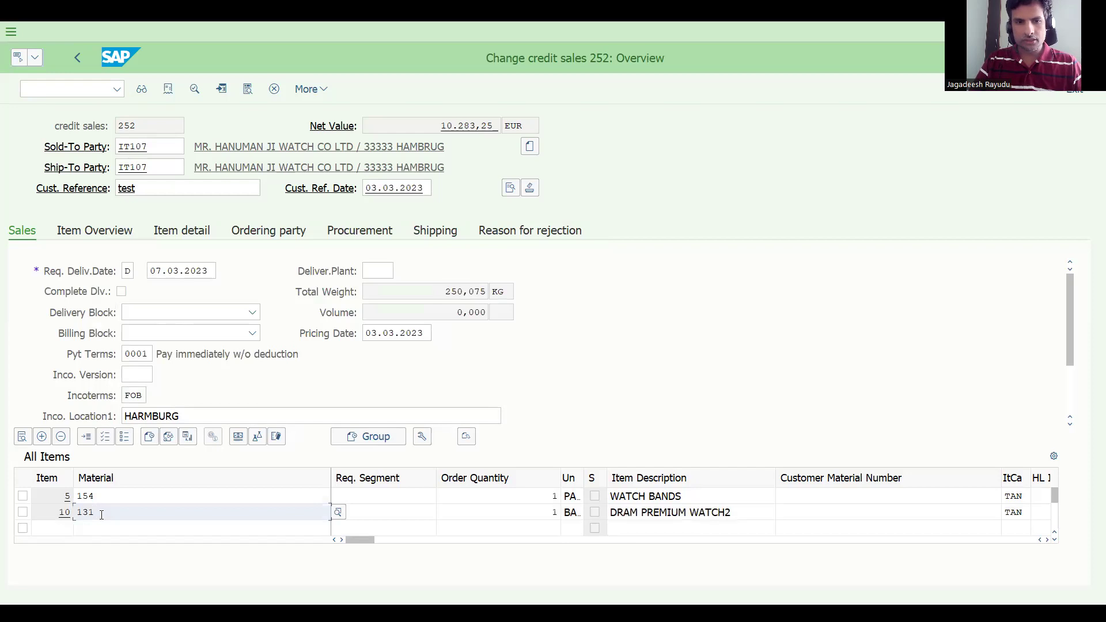
key("BackSpace")
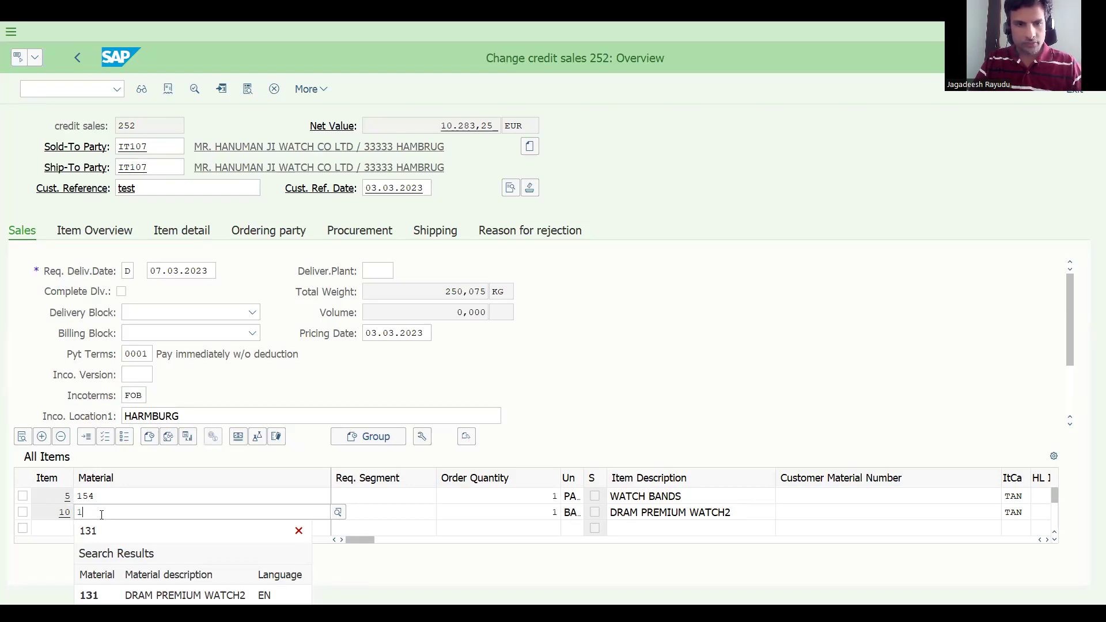
type("5")
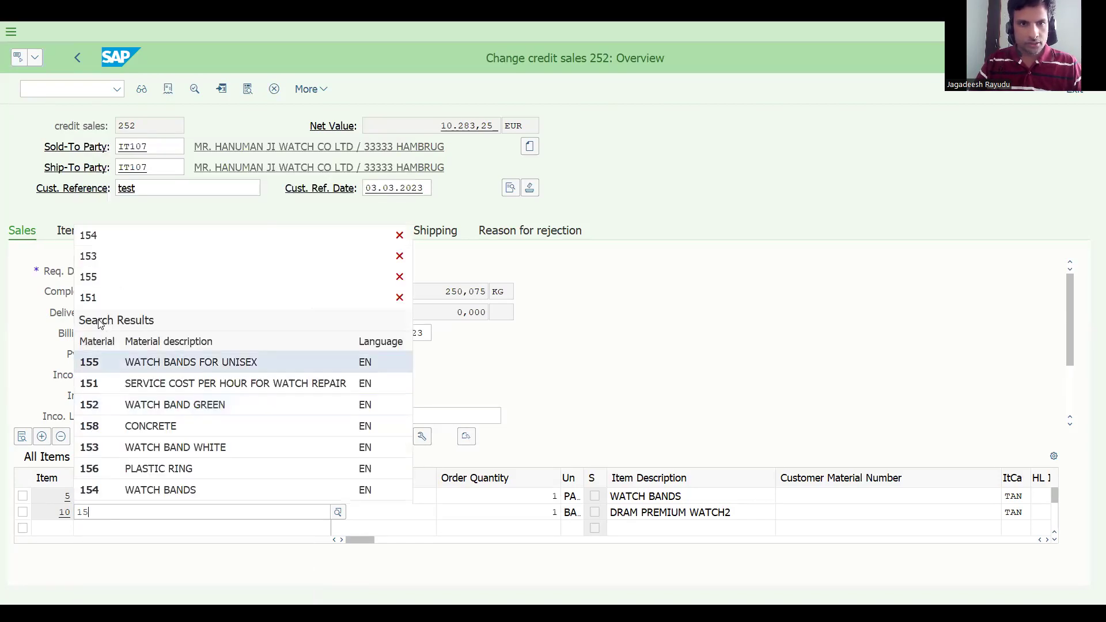
left_click(95, 281)
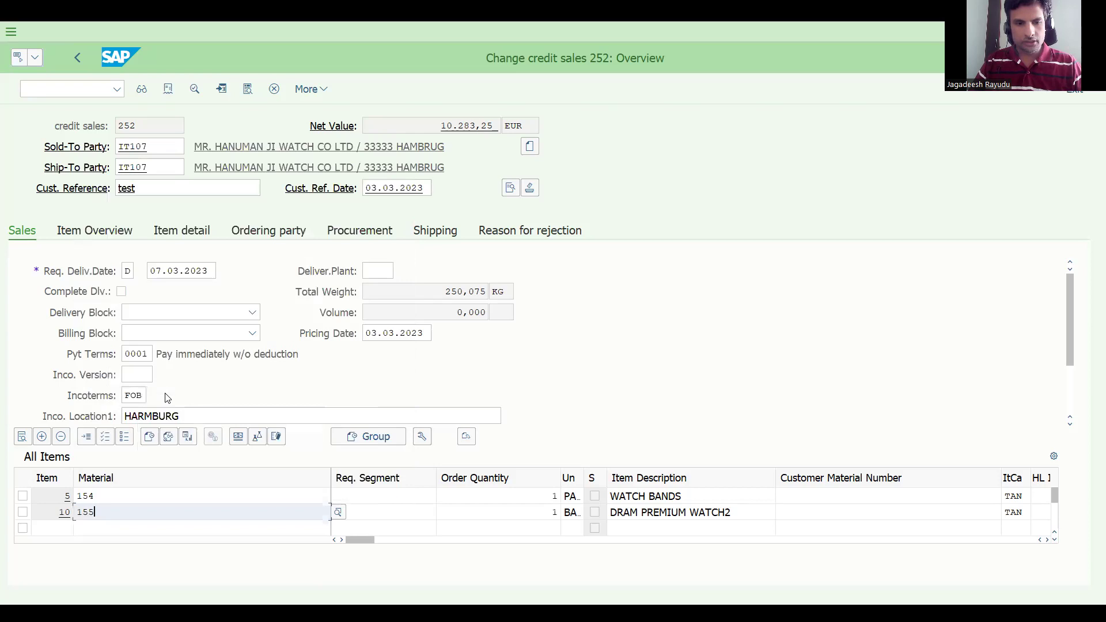
Accept the item-category, pricing and availability notices for item 10, then save
key("Tab")
key("Tab")
key("Return")
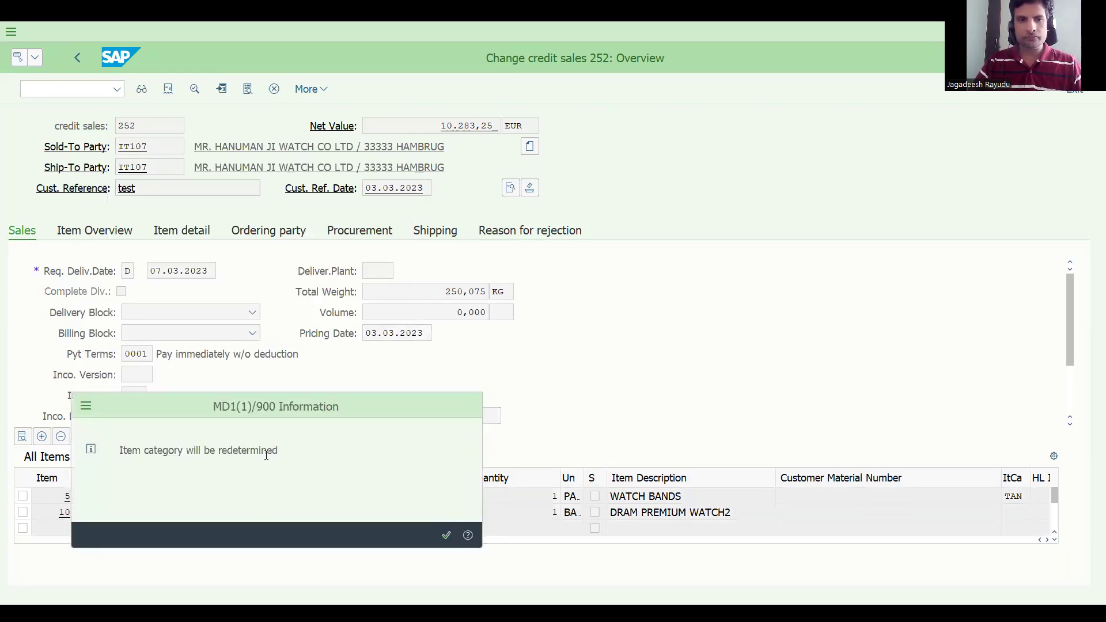
key("Return")
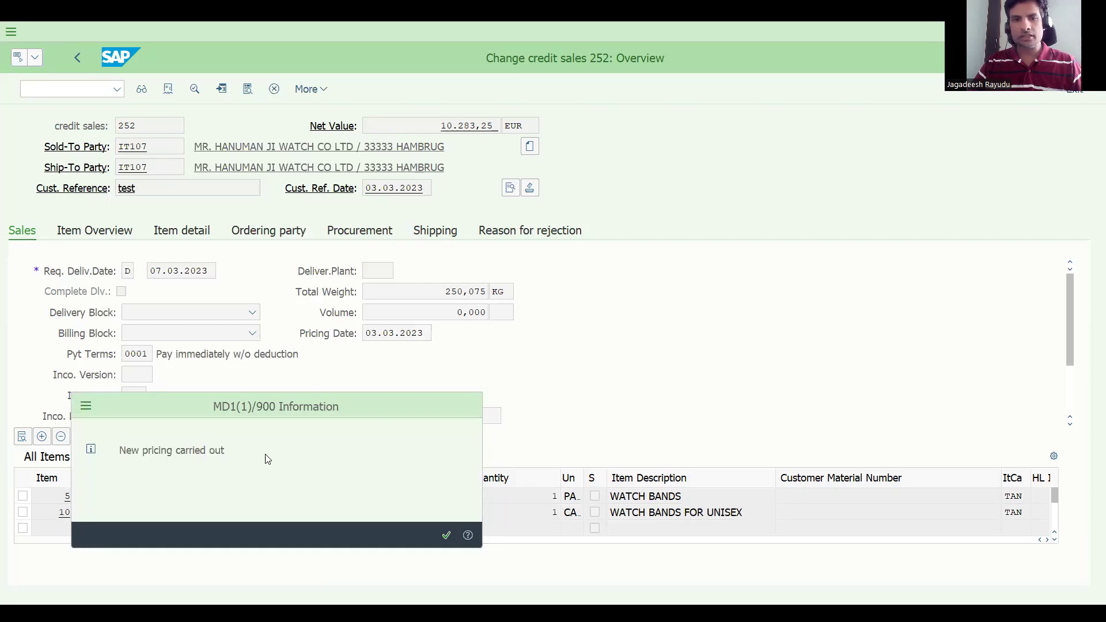
key("Return")
left_click(145, 89)
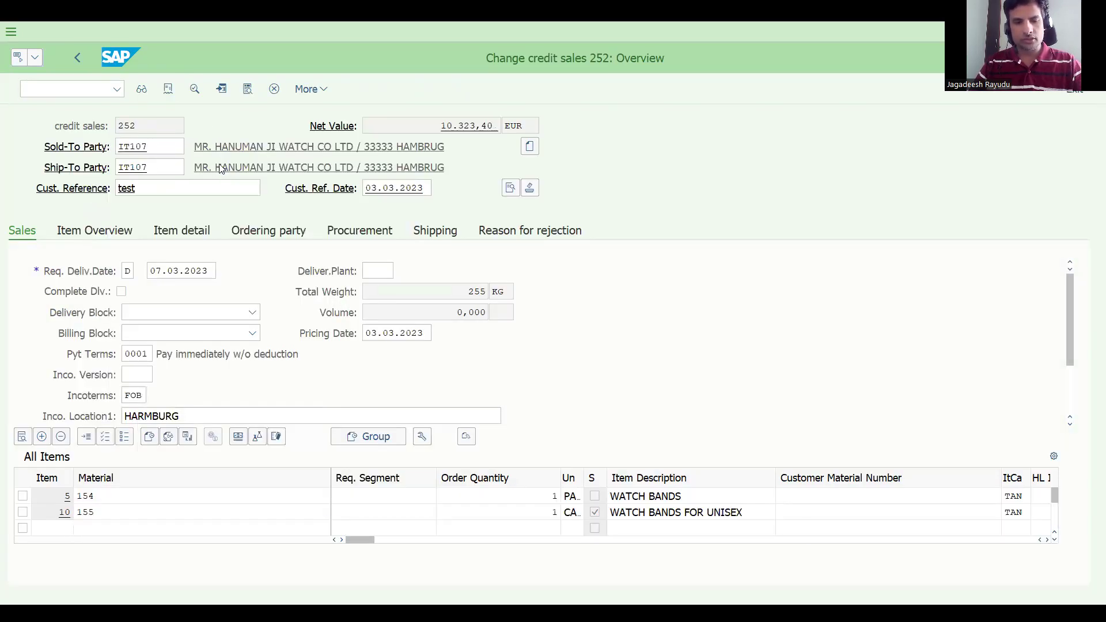
key("ctrl+s")
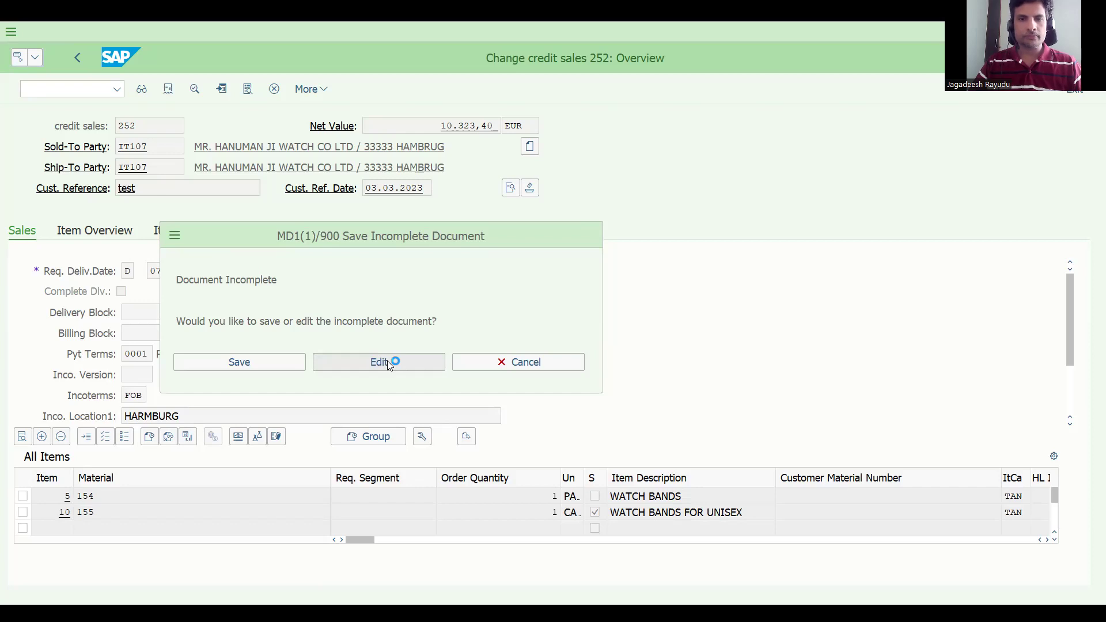
Review the missing Pricing Elements for item 10 from the incompletion log
left_click(387, 360)
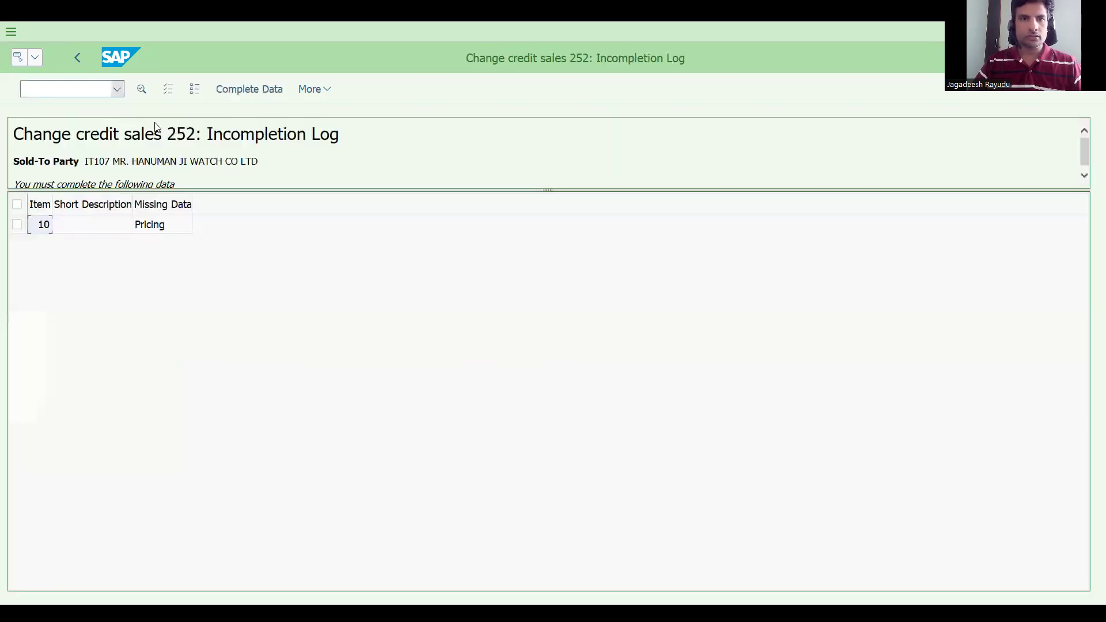
double_click(156, 222)
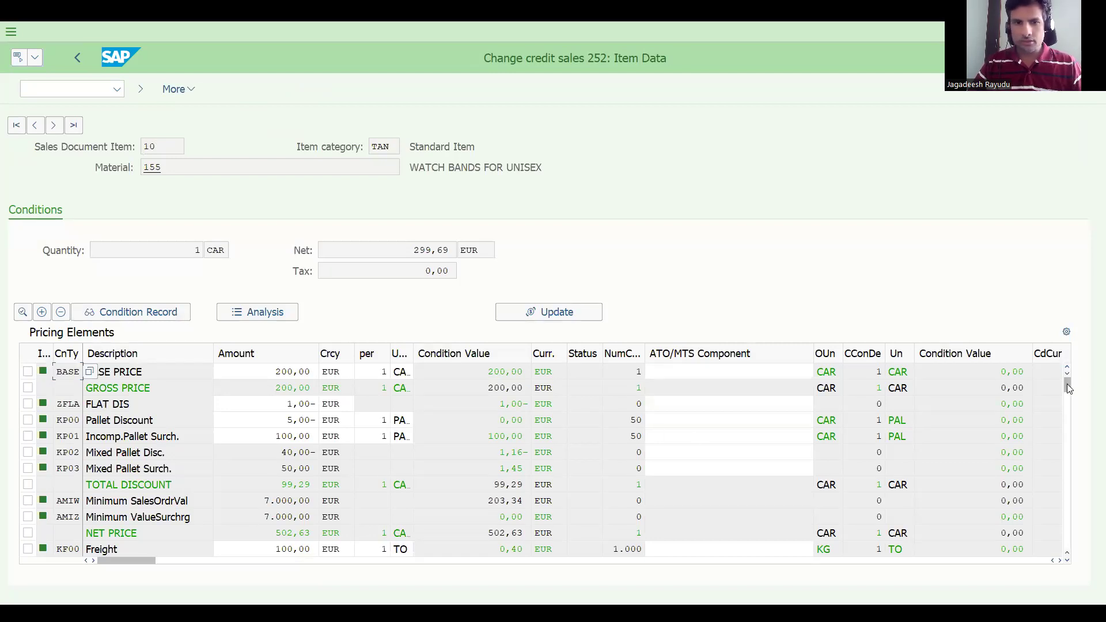
scroll(1066, 405, "down", 1)
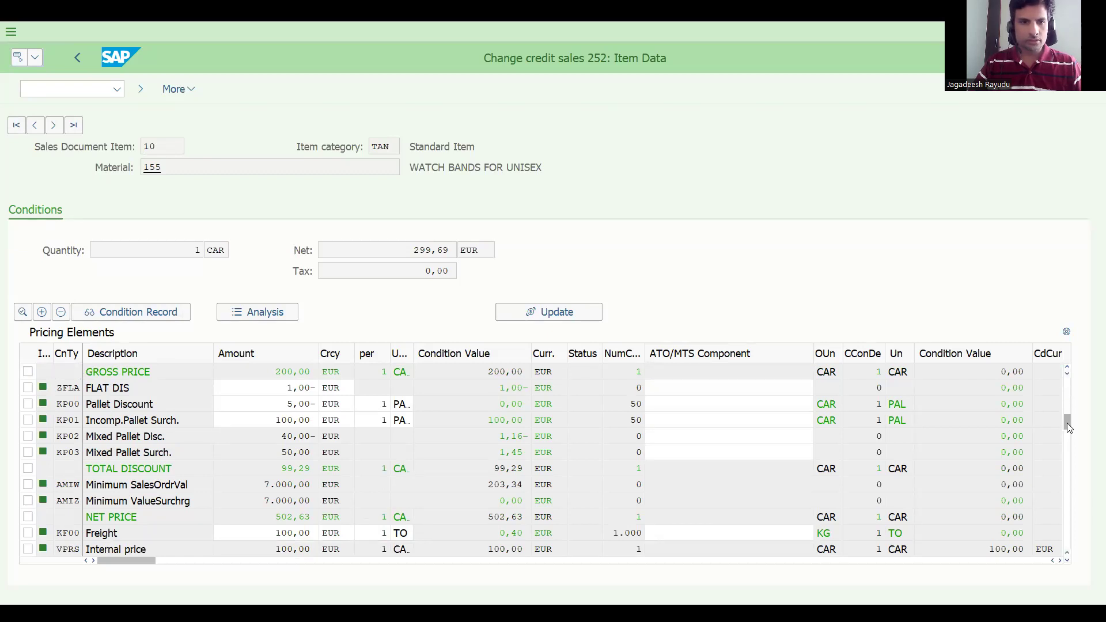
scroll(1066, 423, "down", 2)
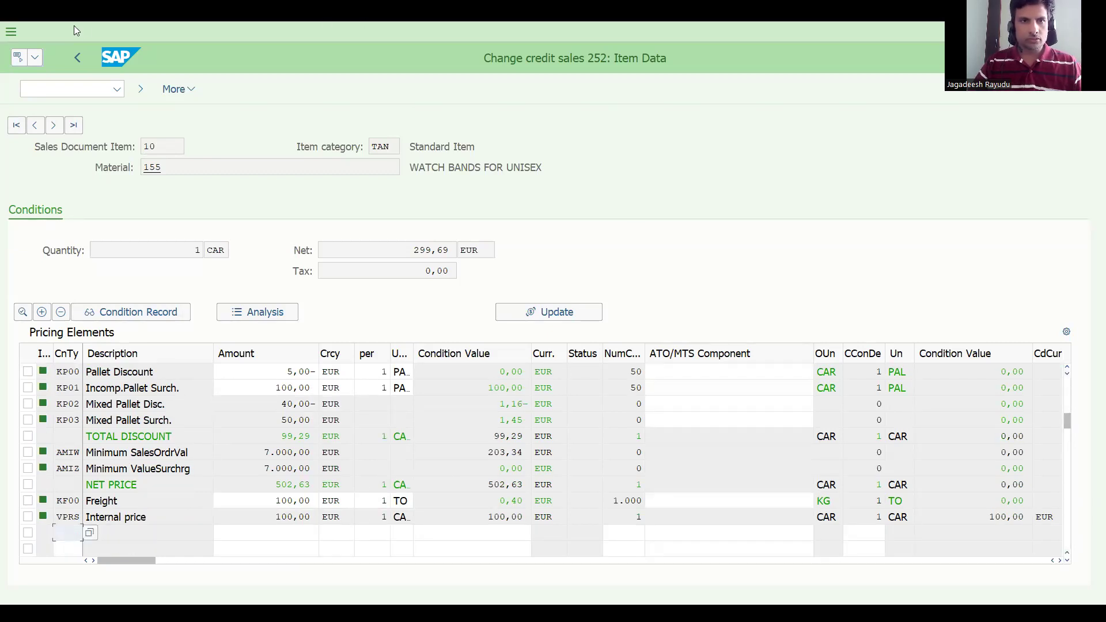
left_click(222, 252)
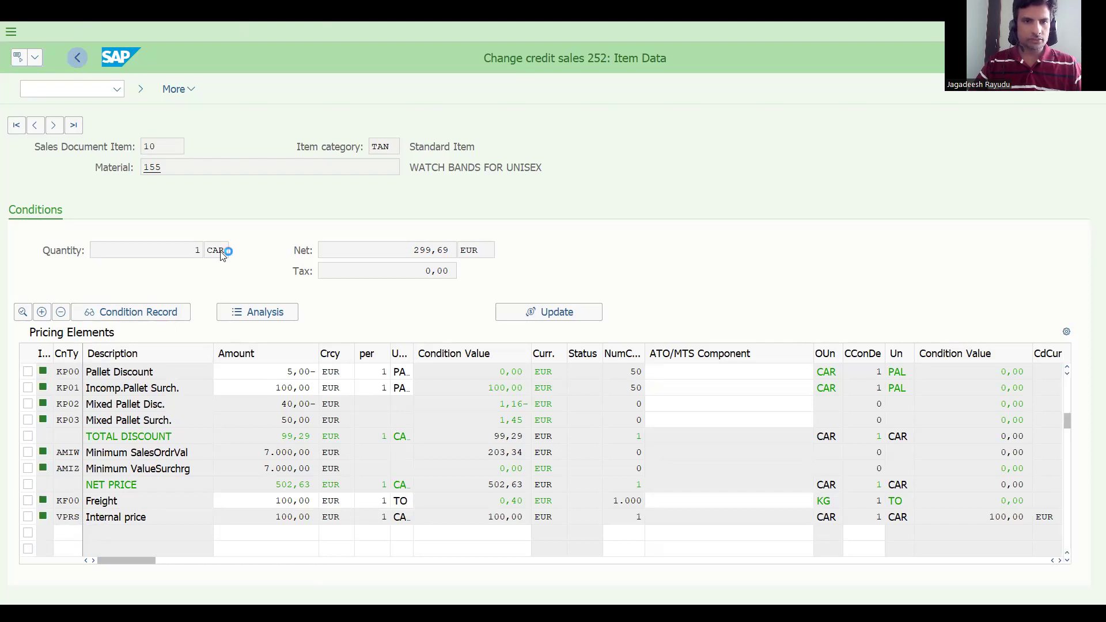
key("ctrl+F8")
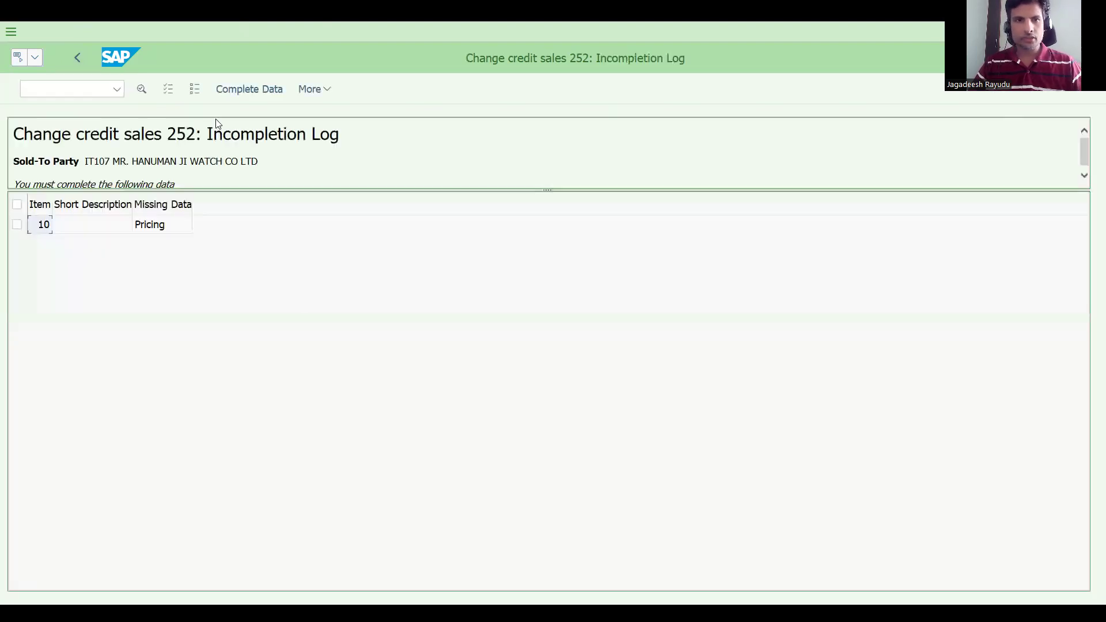
Return to the order 252 overview and select the last digit of item 10's material
left_click(77, 58)
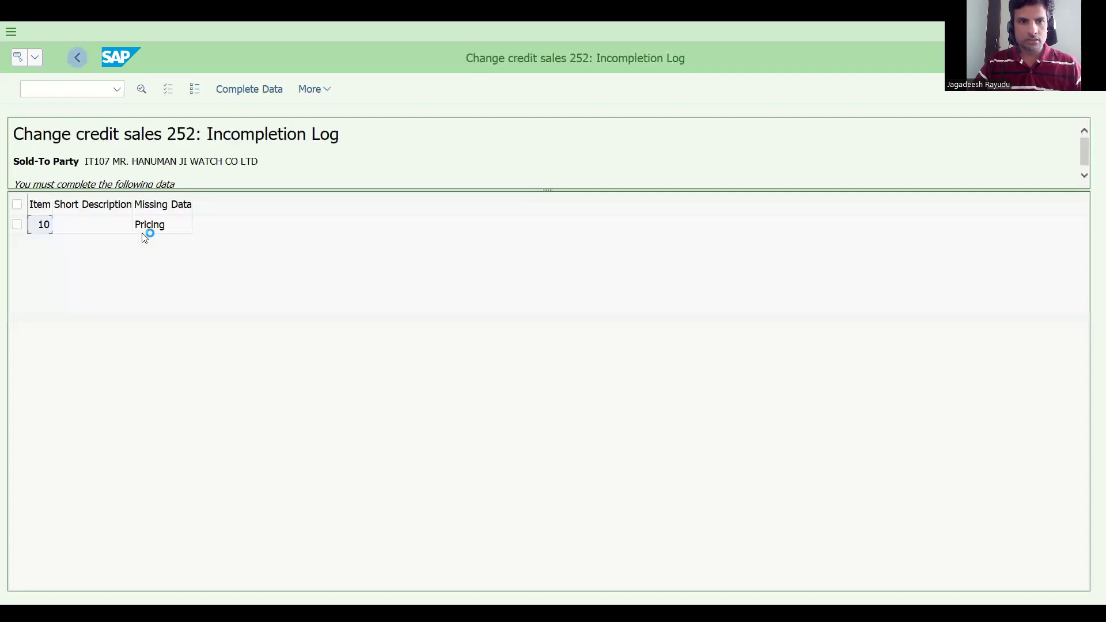
left_click(95, 511)
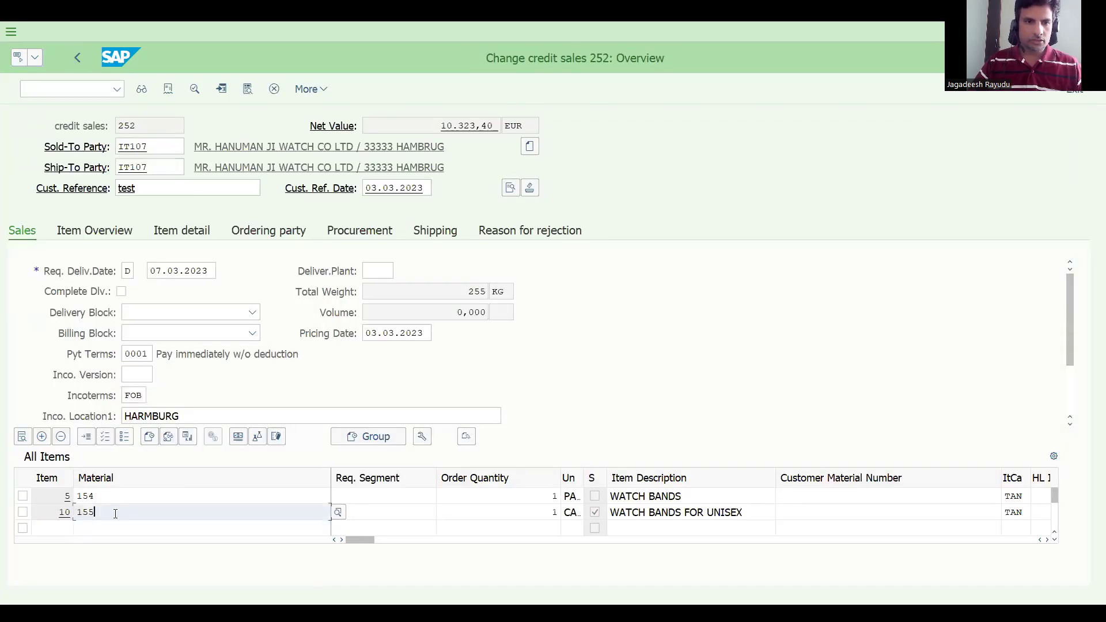
left_click_drag(95, 512, 87, 516)
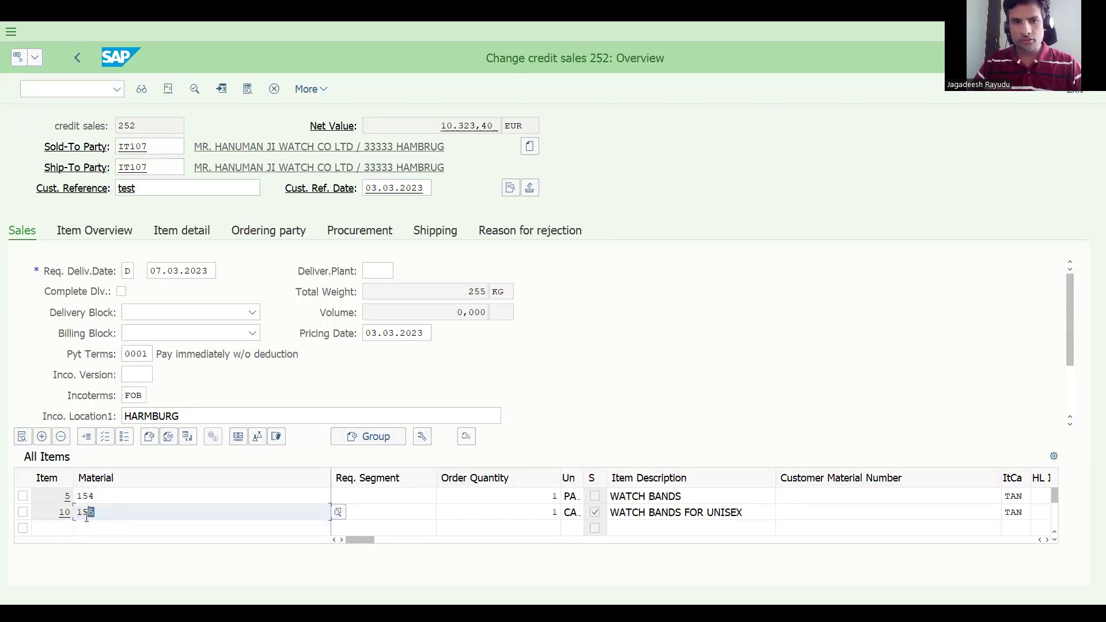
Change item 10's material to a WATCH BANDS item, accept the notices, and save order 252
type("6")
key("Return")
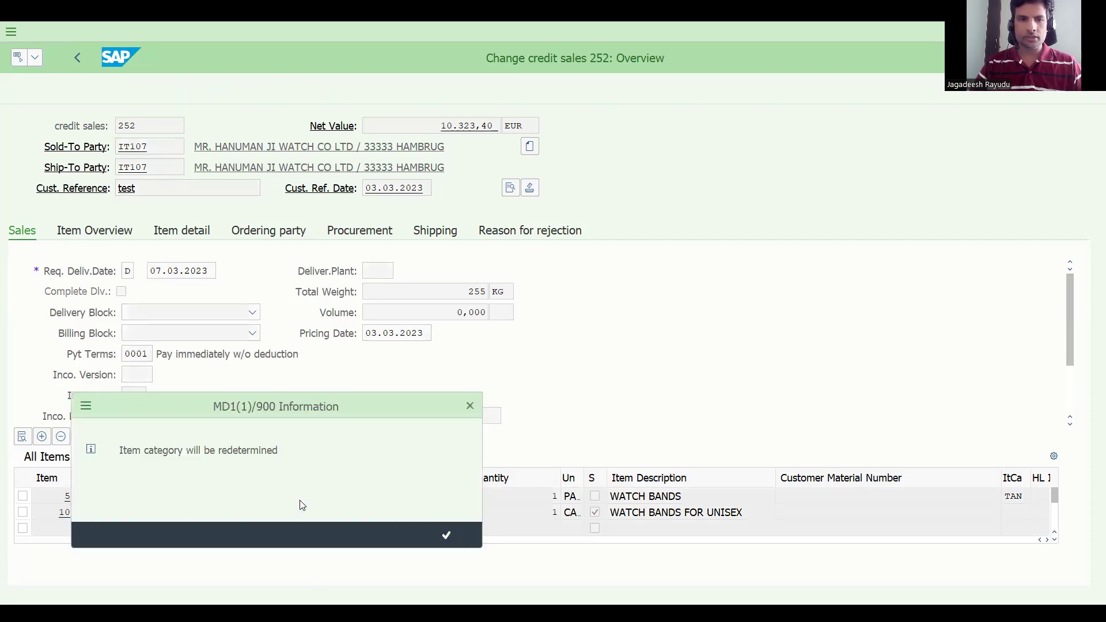
key("Return")
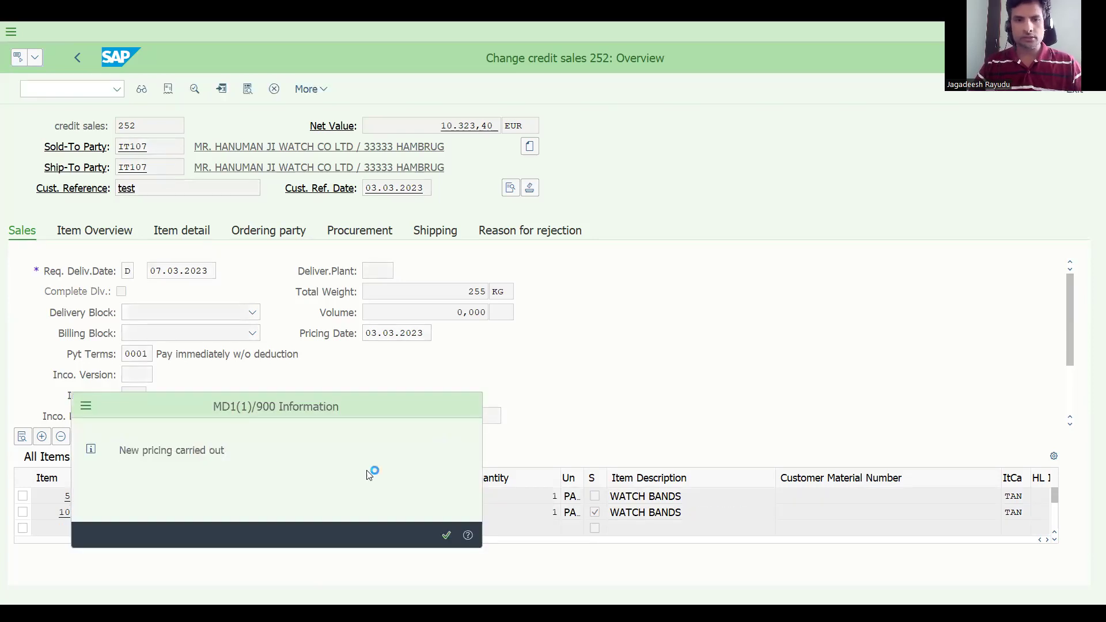
key("ctrl+s")
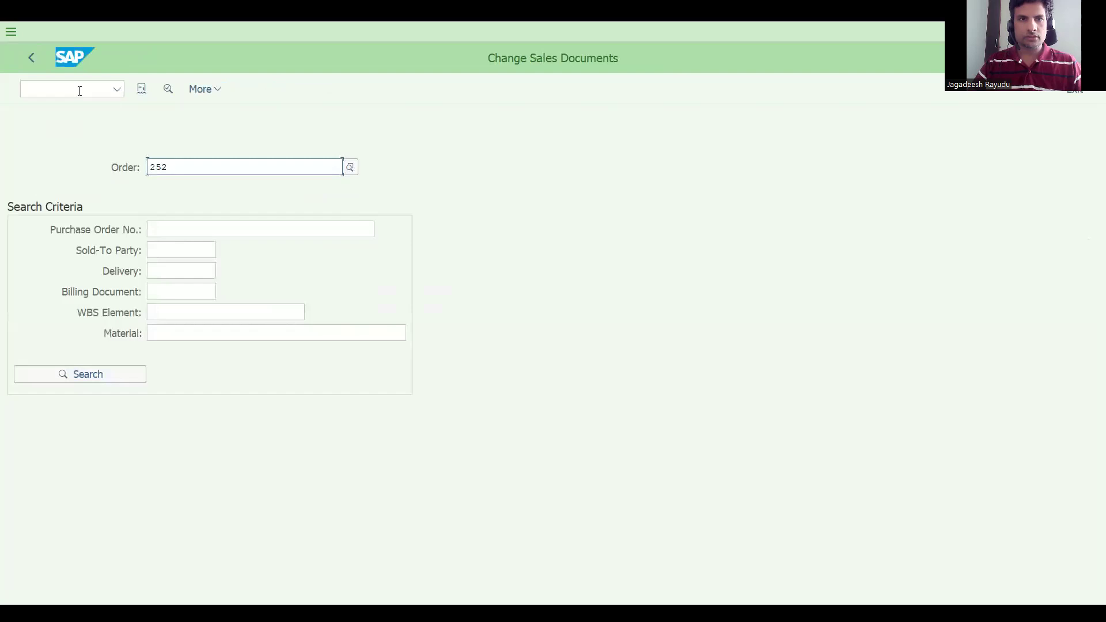
Show order 252's document flow broken down by items
left_click(141, 89)
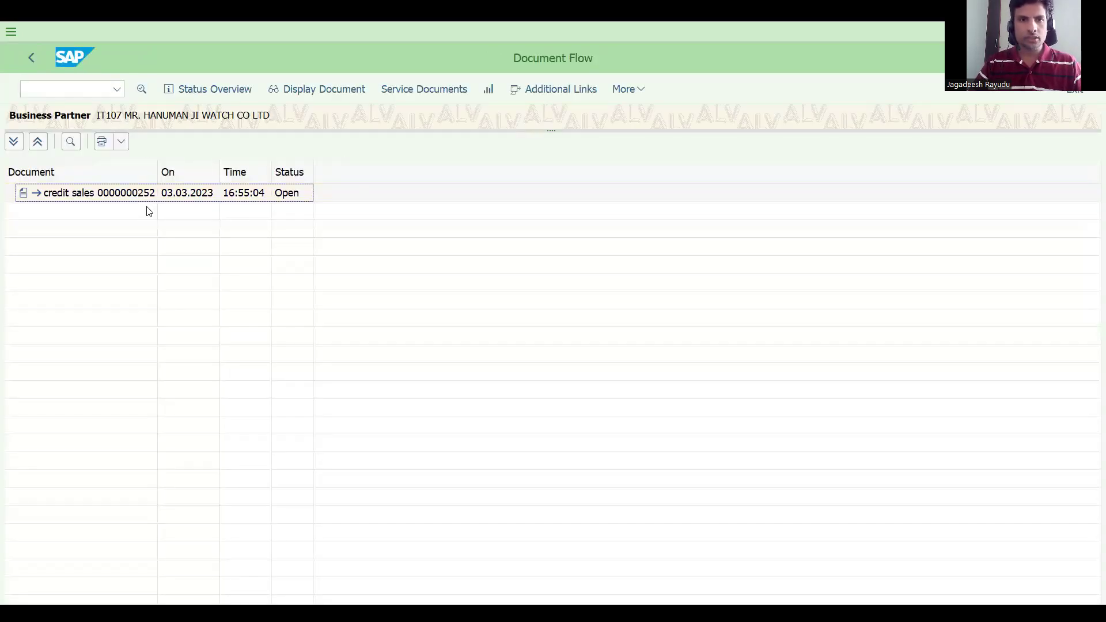
left_click(631, 96)
mouse_move(649, 115)
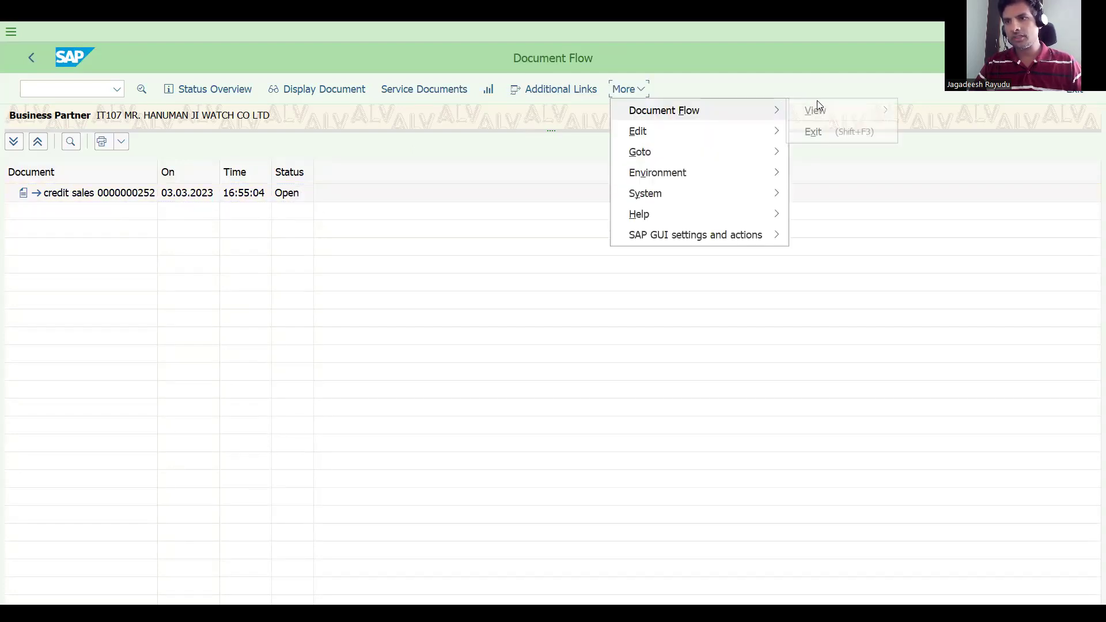
mouse_move(864, 111)
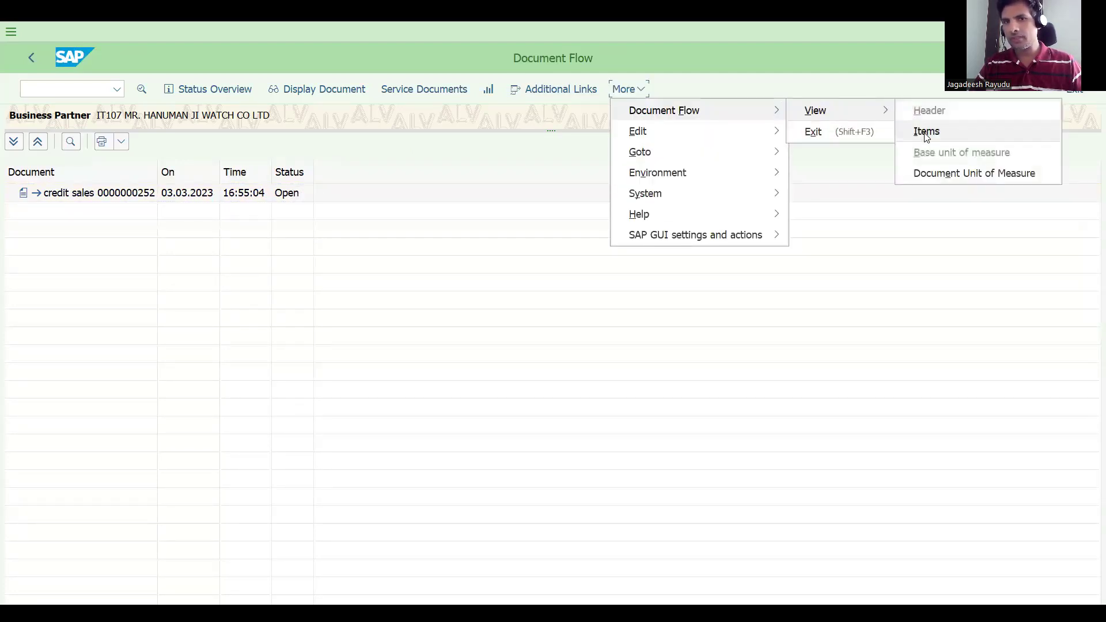
left_click(923, 130)
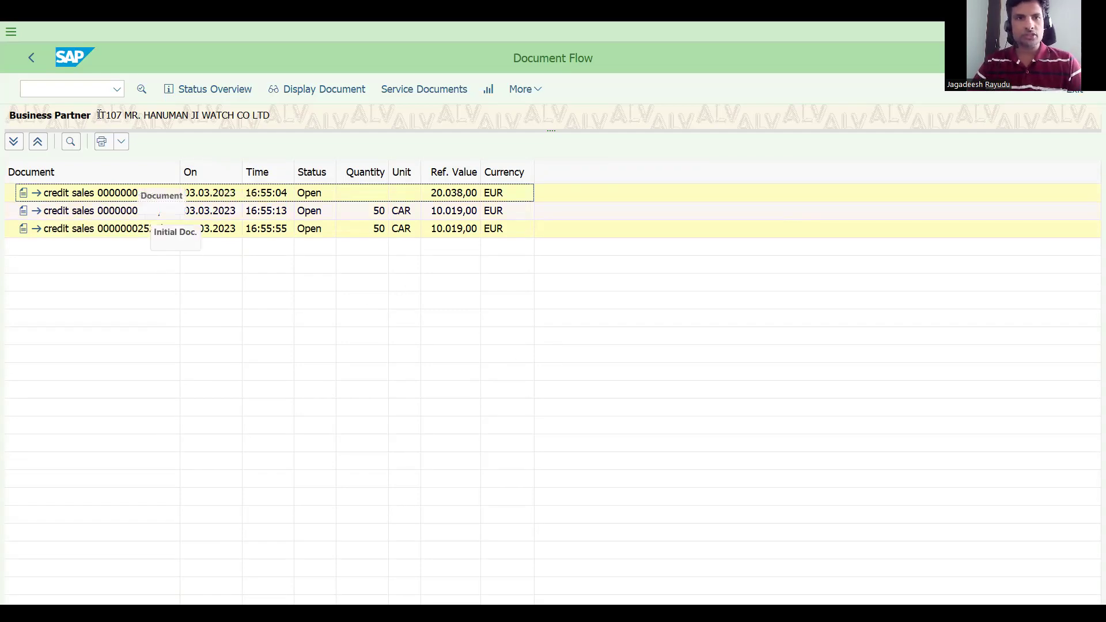
left_click(77, 90)
Create the outbound delivery for order 252 from shipping point DRS1 with selection date 06.03.2023
type("/nvl03n")
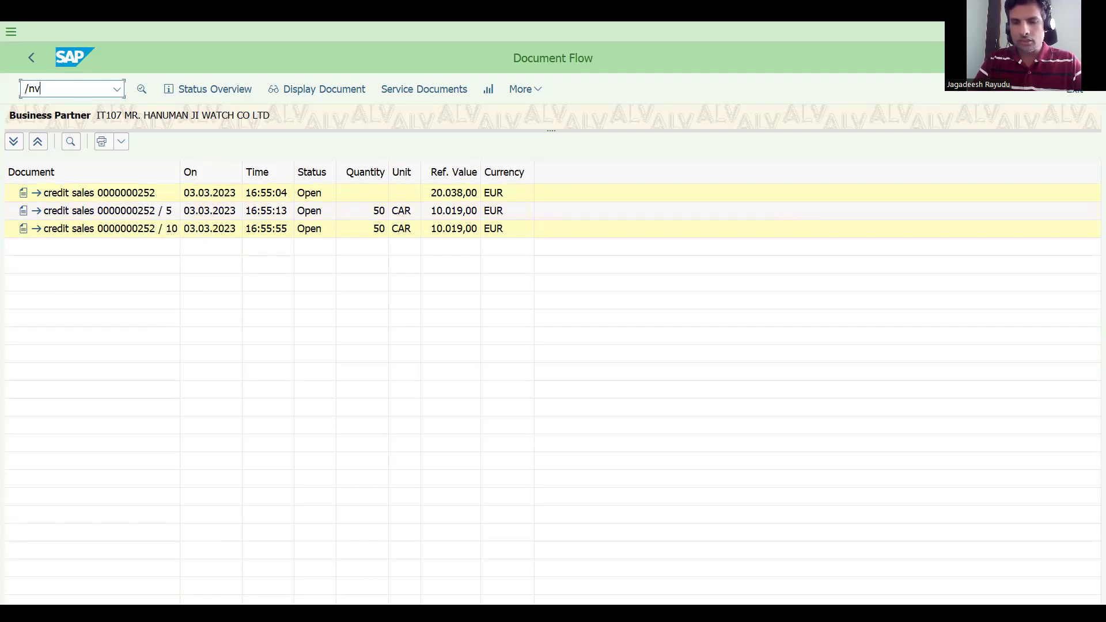
key("Return")
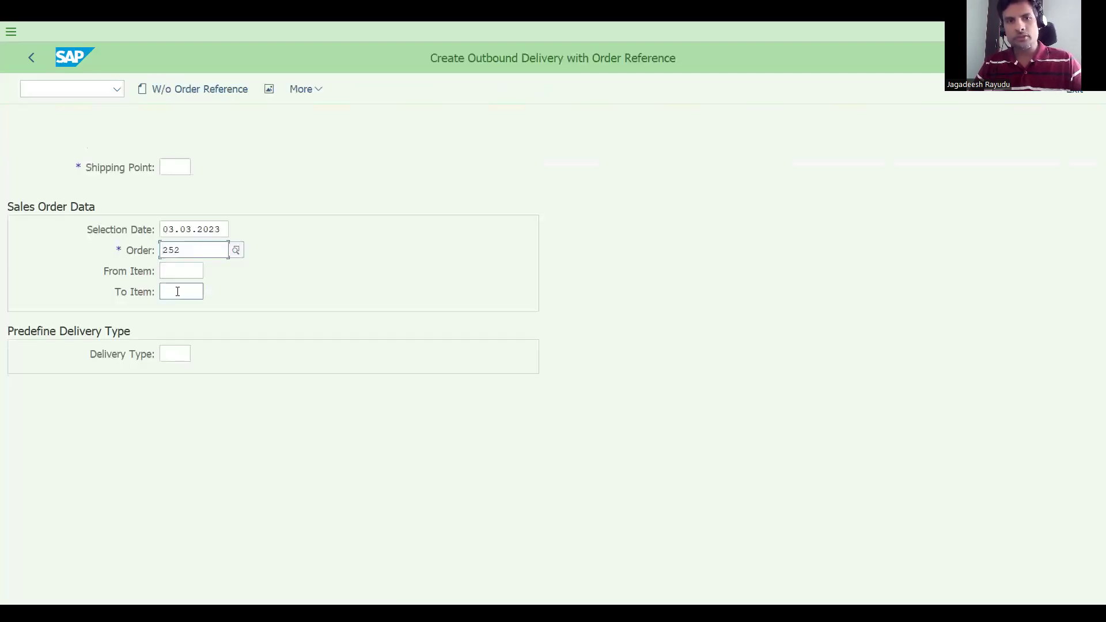
left_click(174, 167)
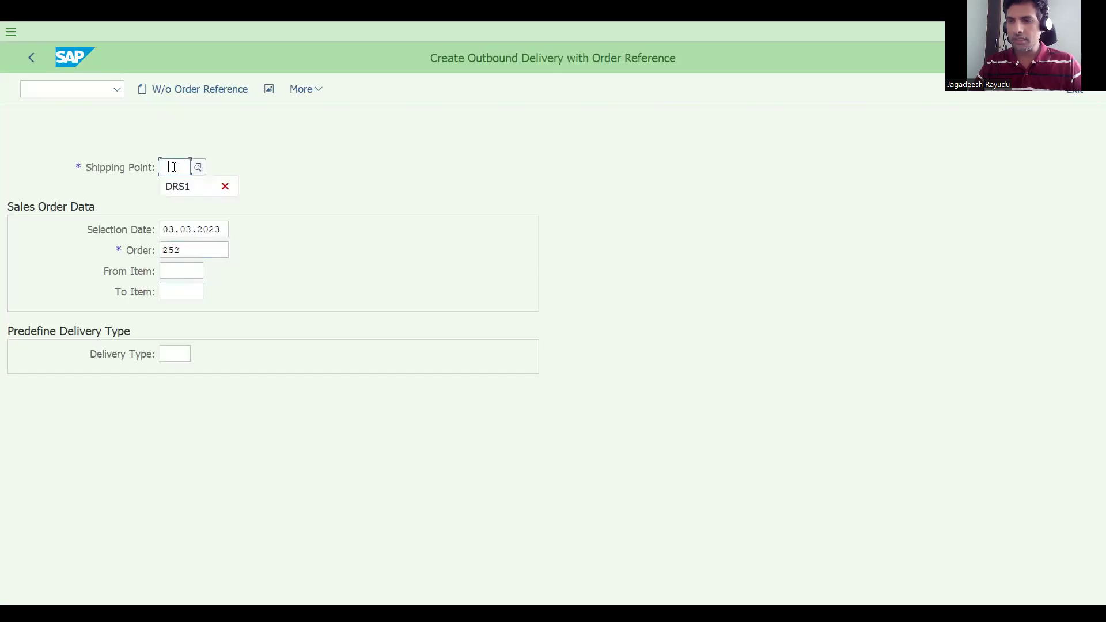
left_click(177, 186)
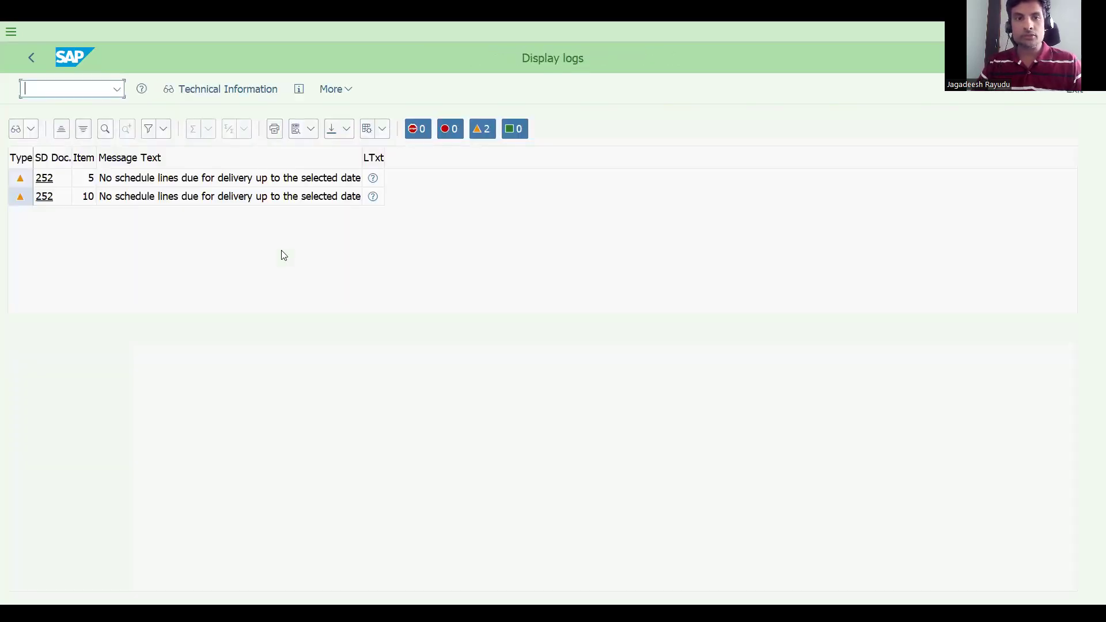
left_click(32, 57)
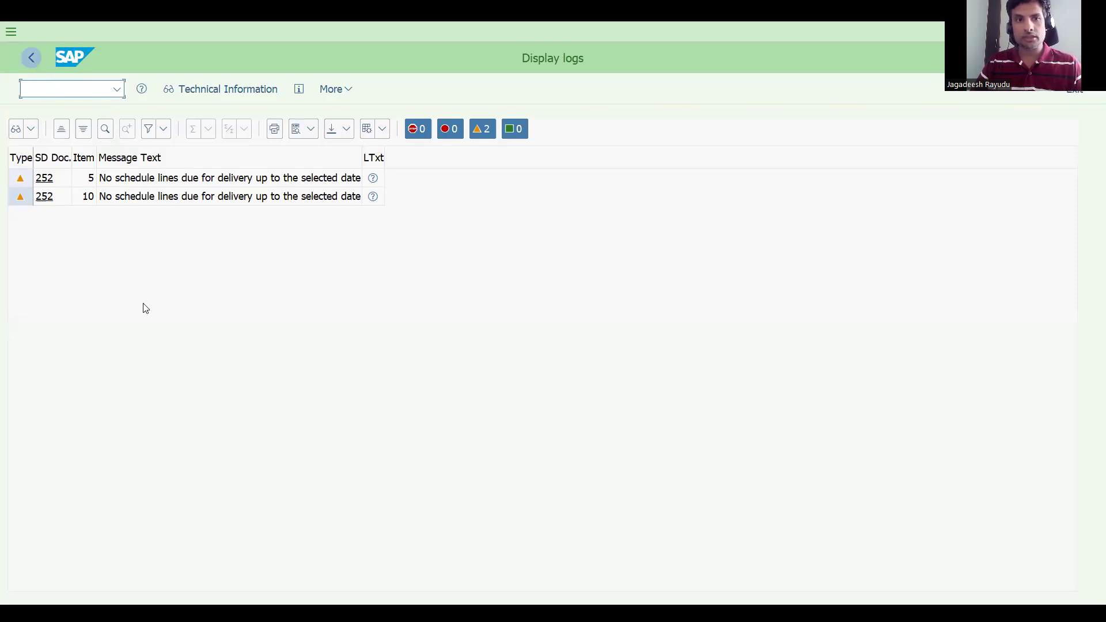
left_click(170, 227)
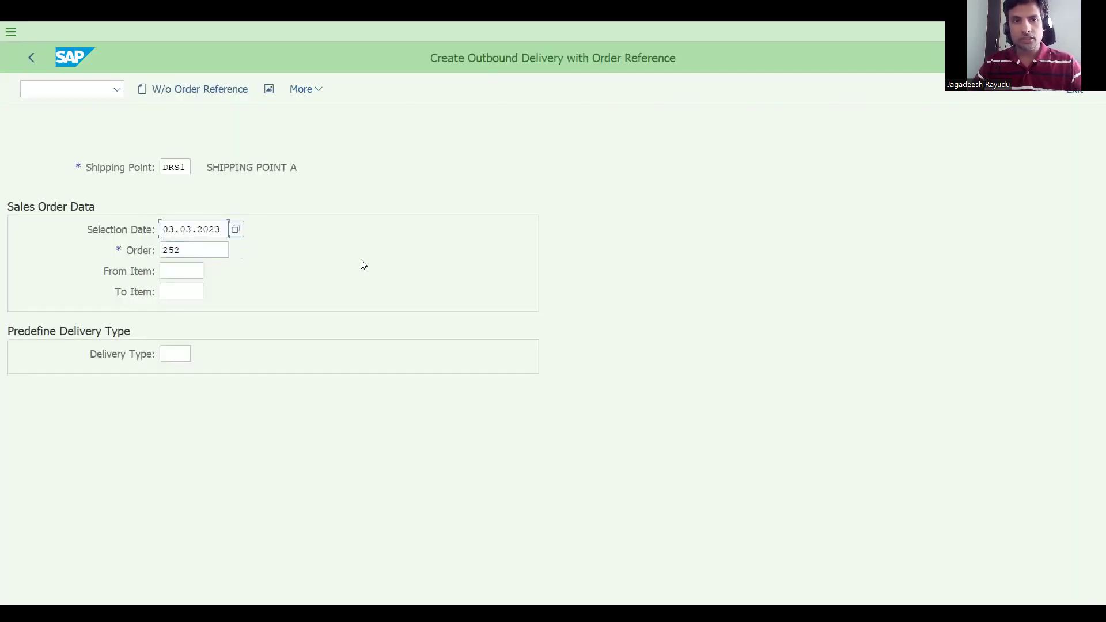
type("6")
key("Return")
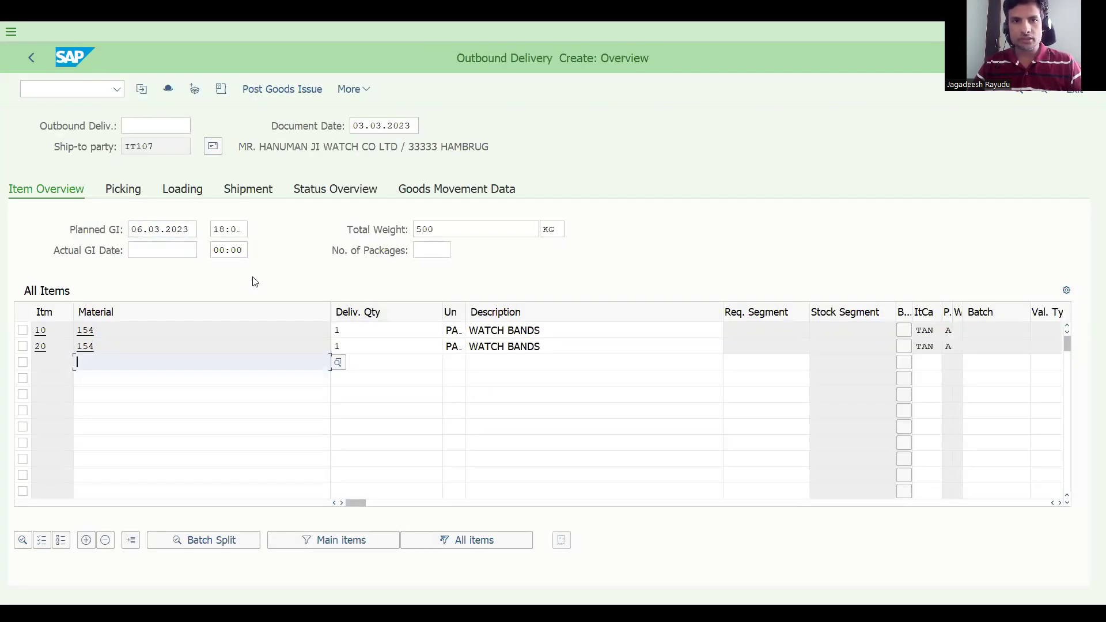
On the Picking tab, set storage location SALE for items 10 and 20
left_click(113, 189)
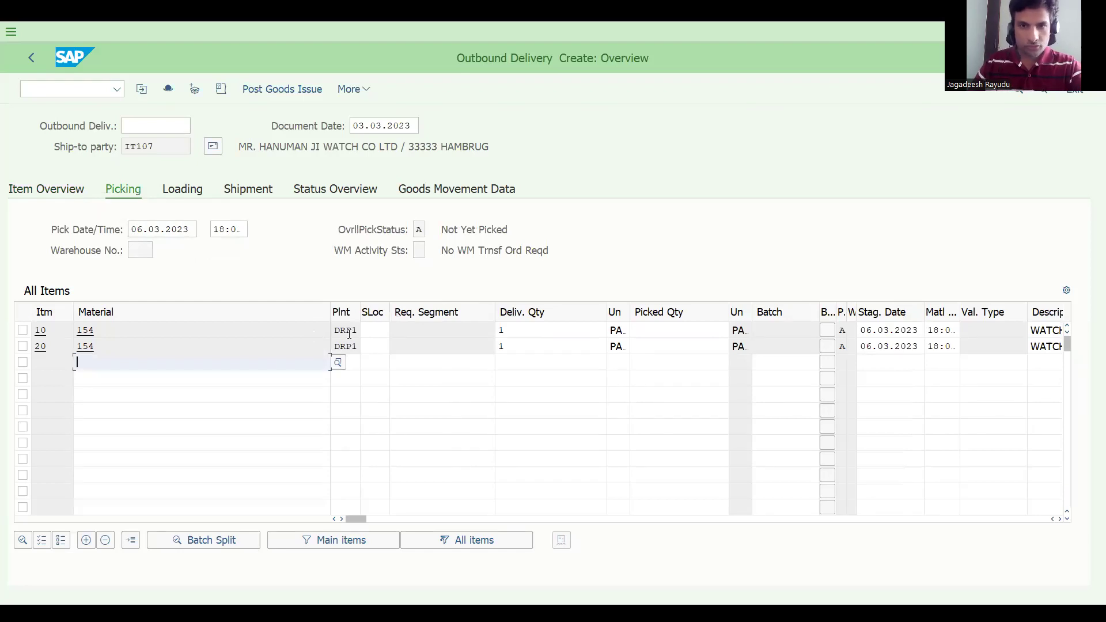
left_click(385, 330)
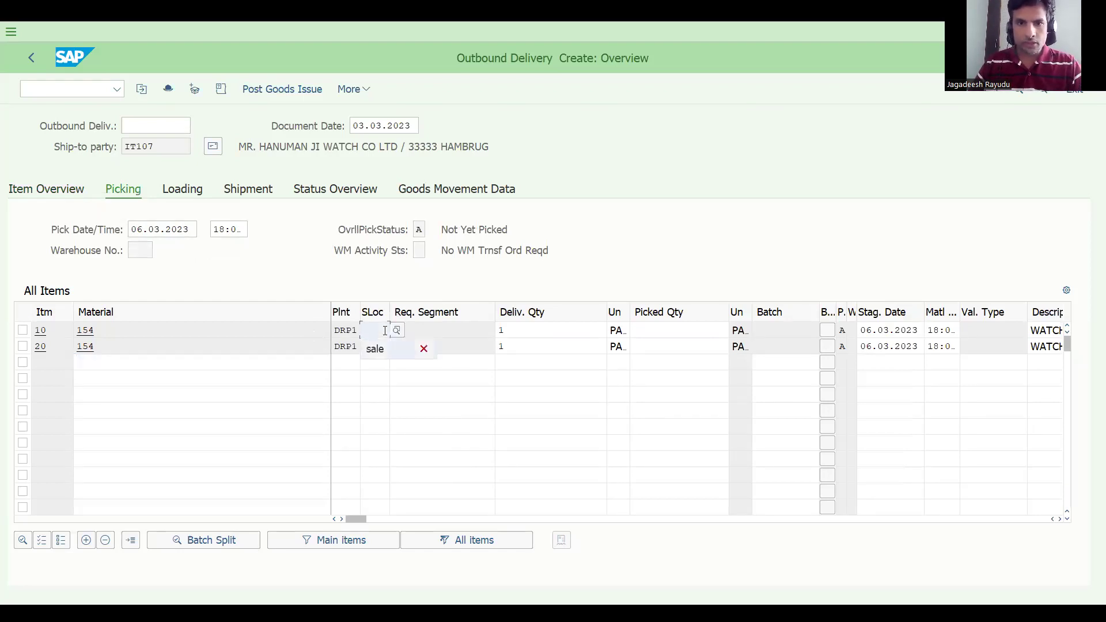
key("Down")
key("Return")
key("Down")
key("Down")
key("Return")
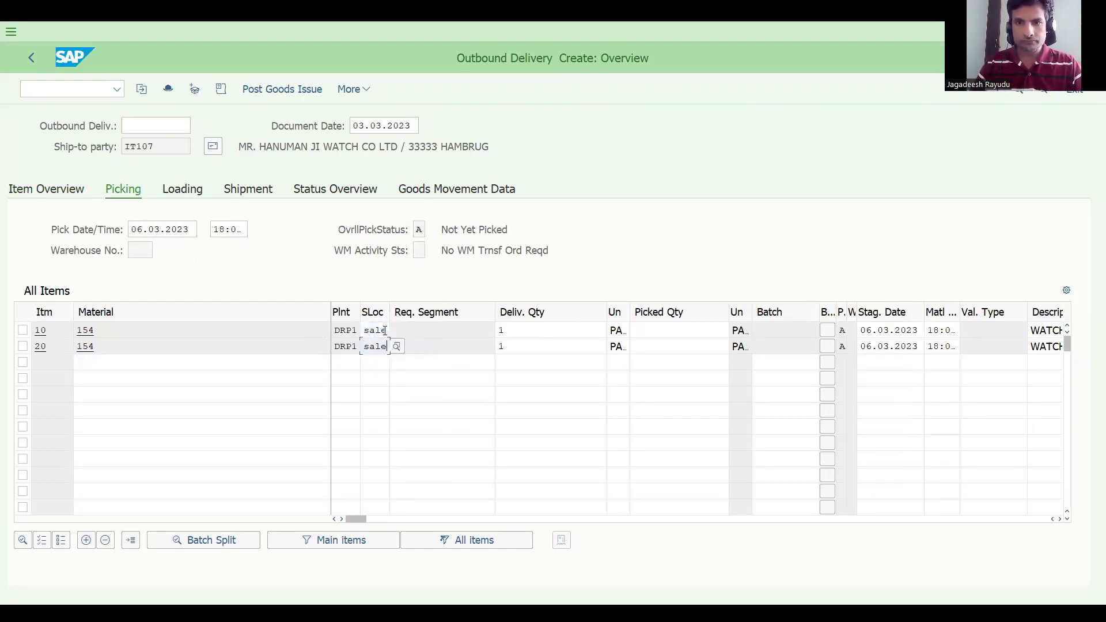
Enter picked quantity 1 for both items 10 and 20
left_click(649, 327)
type("1")
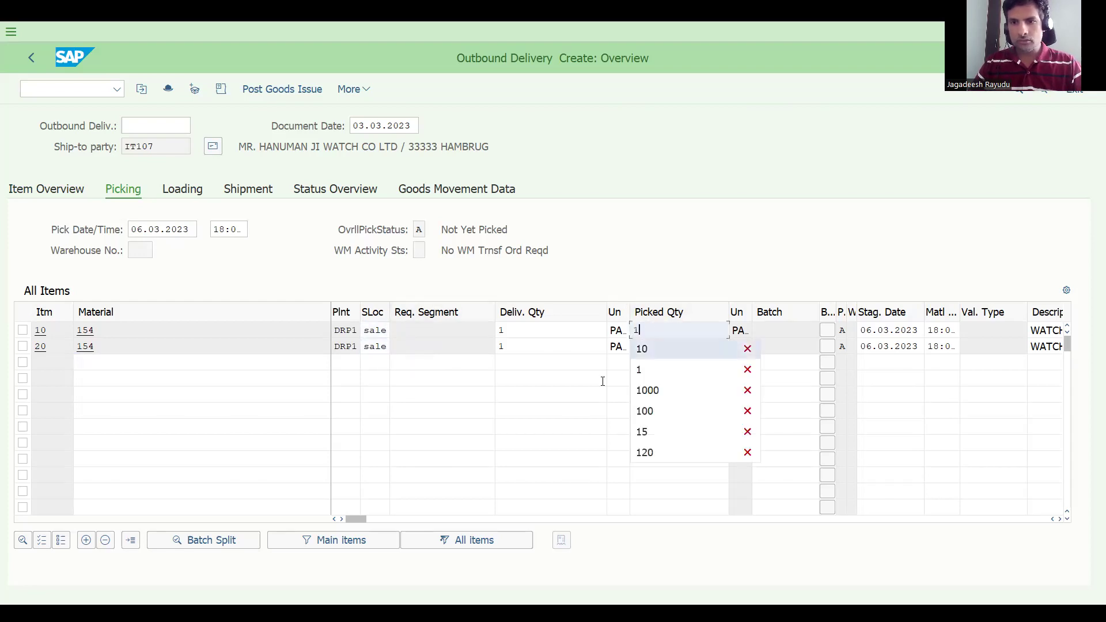
left_click(651, 347)
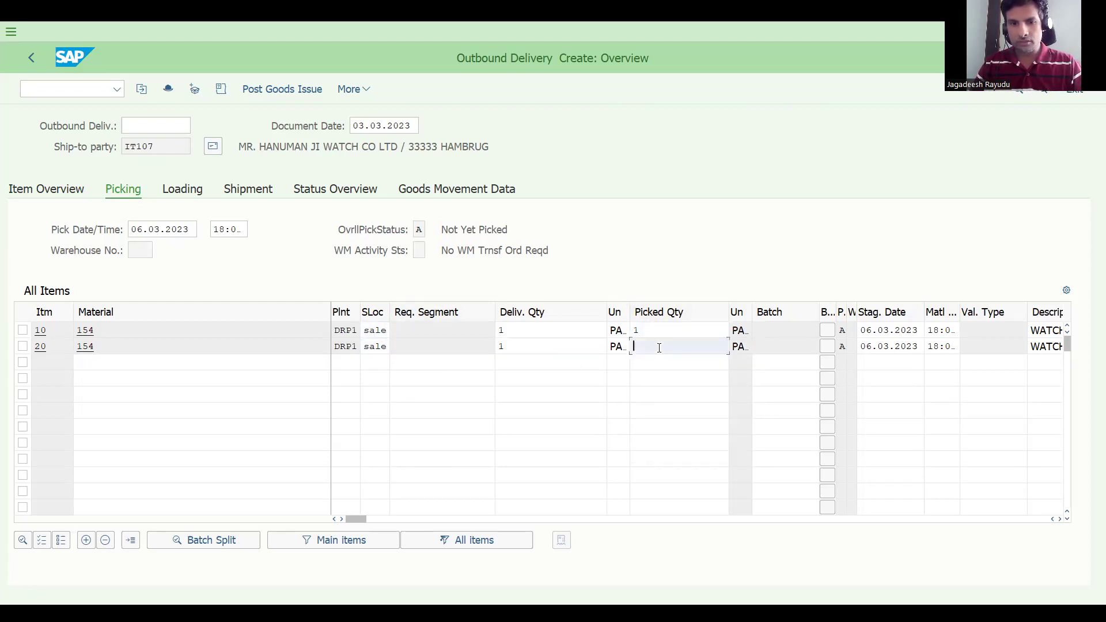
type("1")
key("Return")
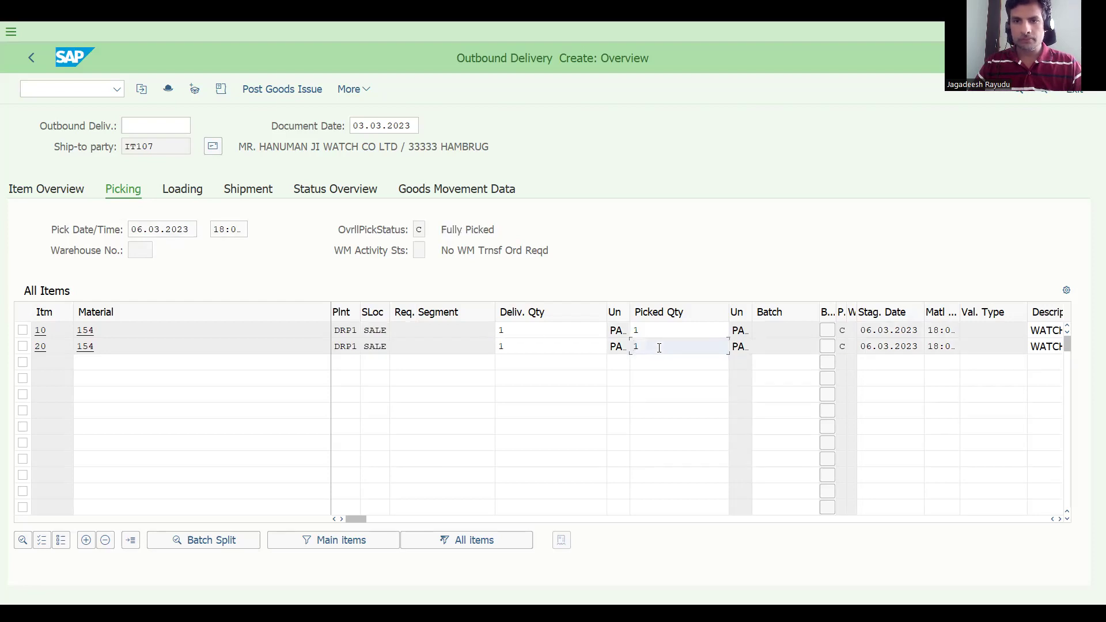
Raise item 10's delivery quantity and picked quantity to 2
left_click(517, 330)
type("2")
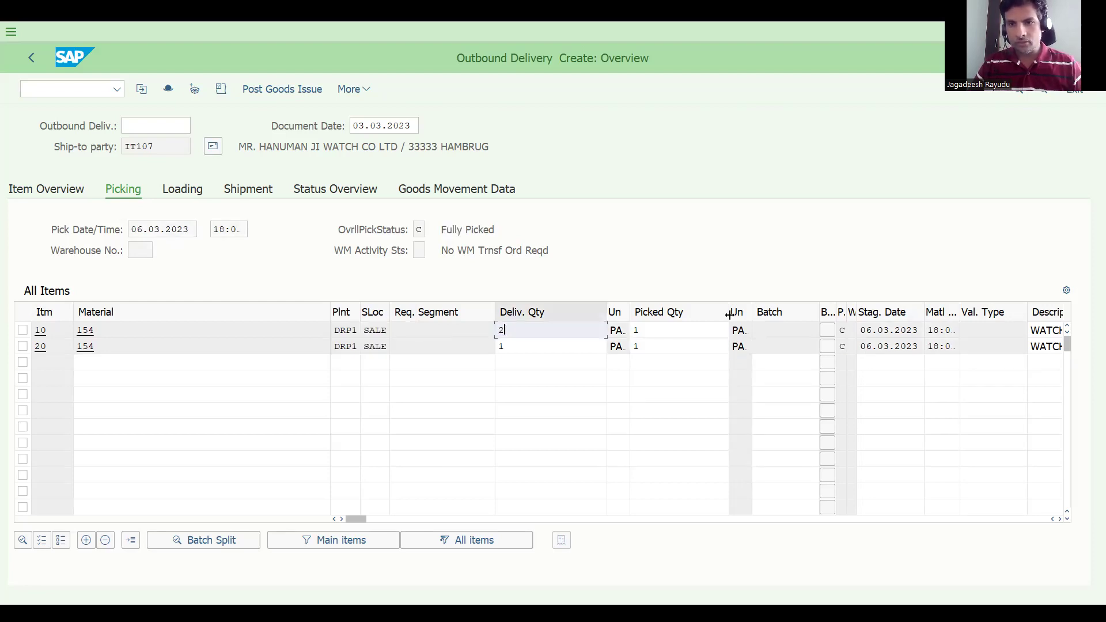
left_click(656, 333)
key("BackSpace")
type("2")
key("Return")
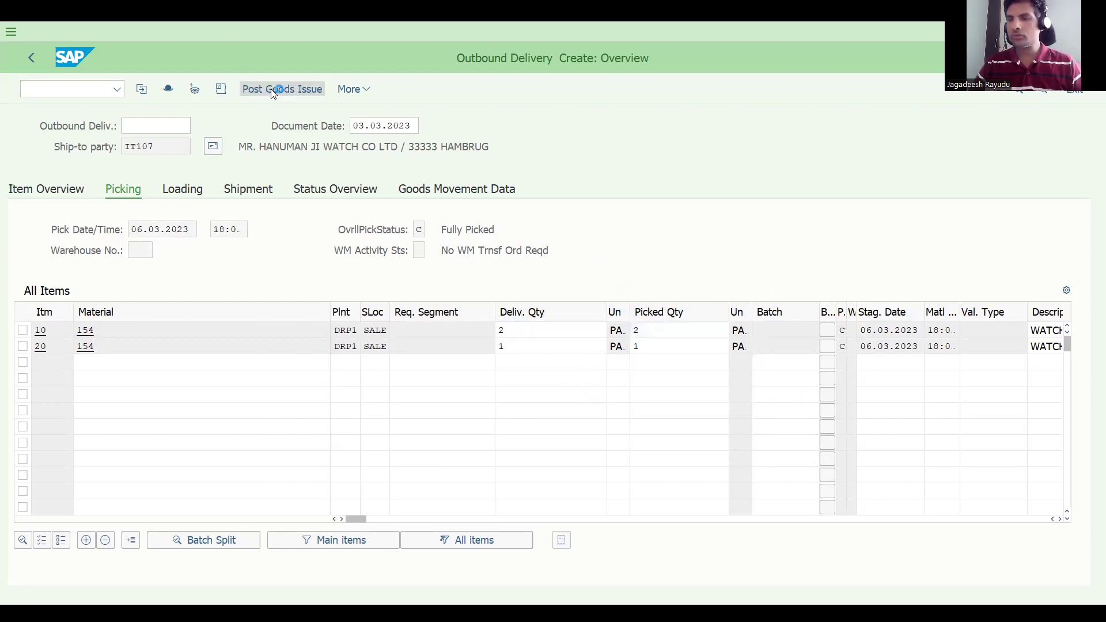
Display sales order 252 with /nva03 and open its document flow
left_click(101, 86)
type("/nva0")
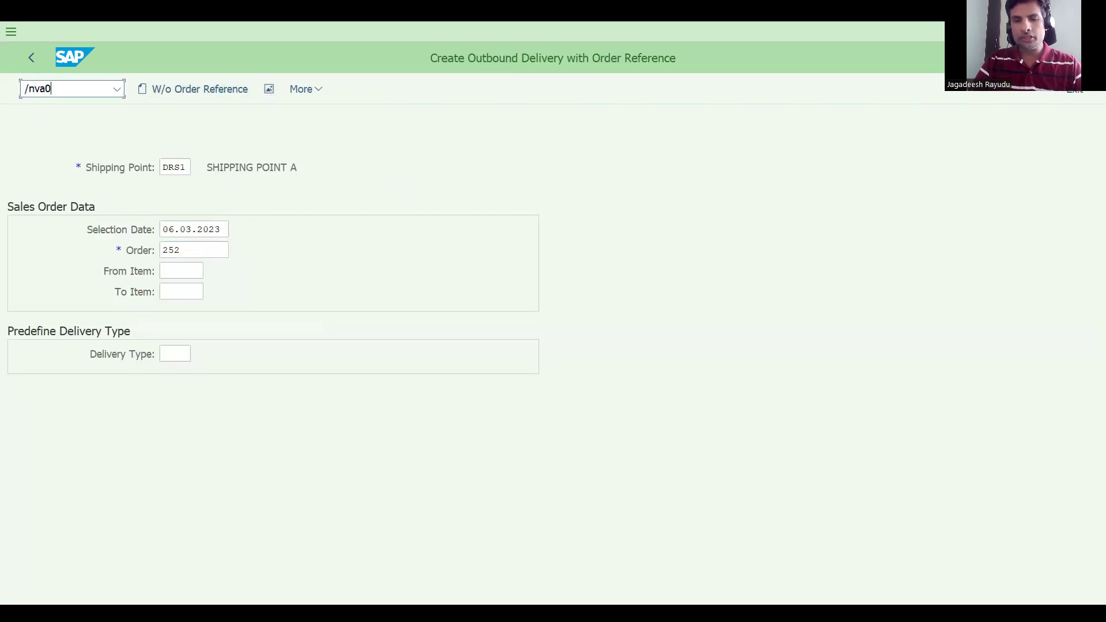
type("2")
key("BackSpace")
type("3")
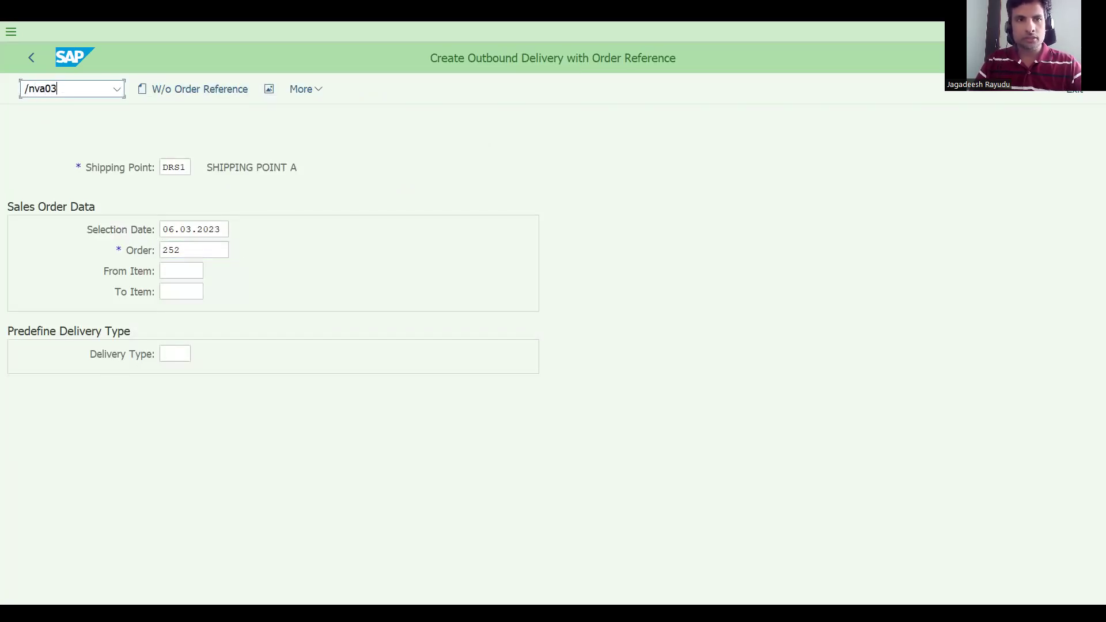
key("Return")
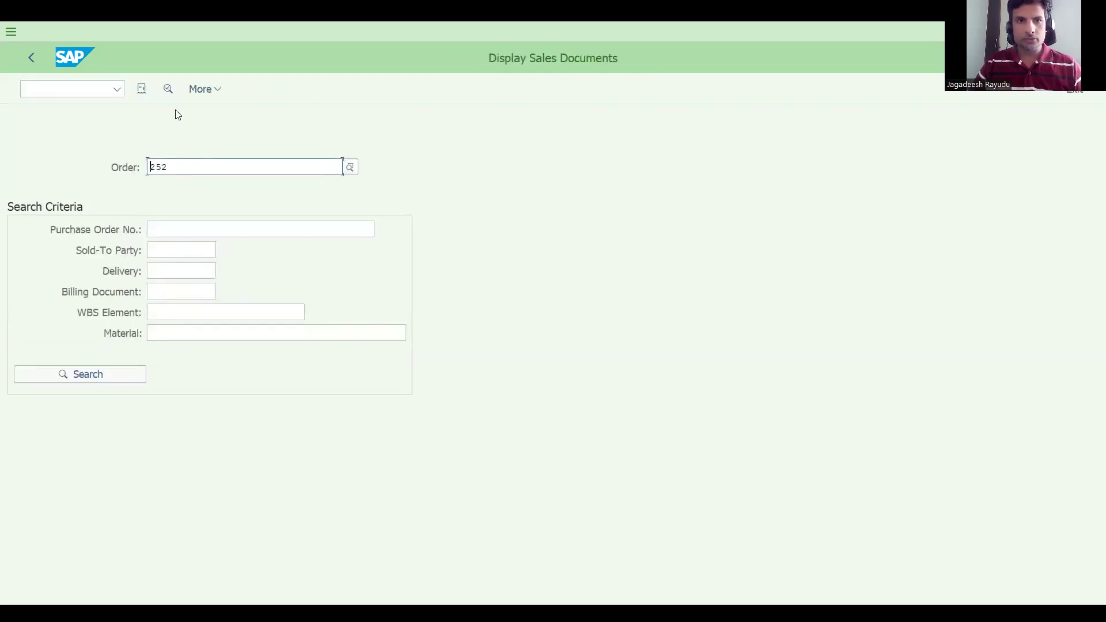
left_click(141, 90)
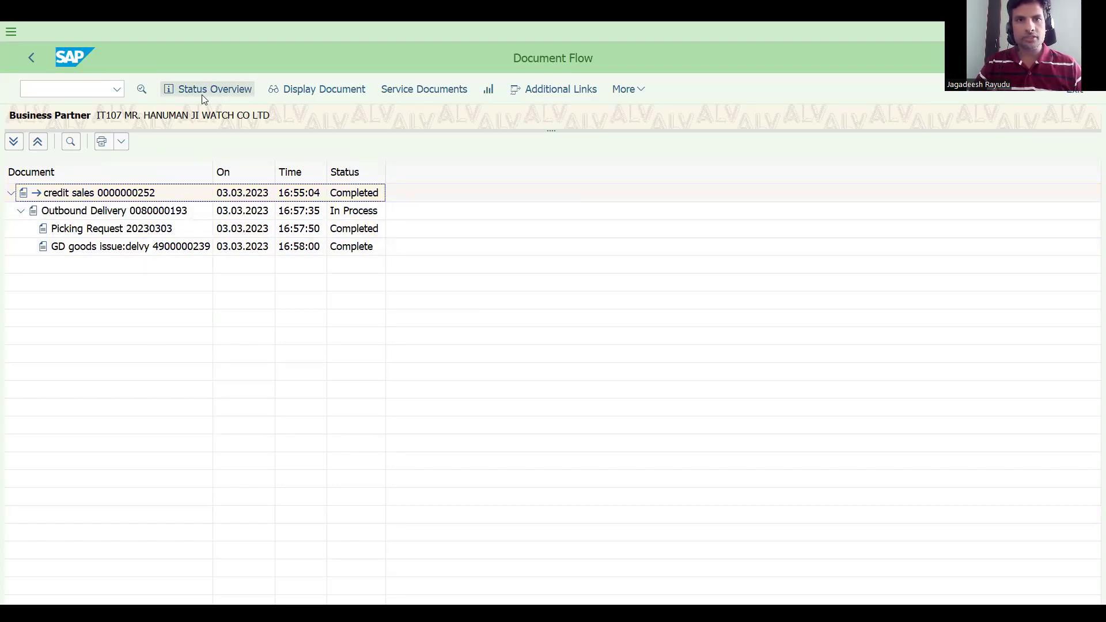
Switch the document flow to the item-level view showing quantities and values
left_click(626, 97)
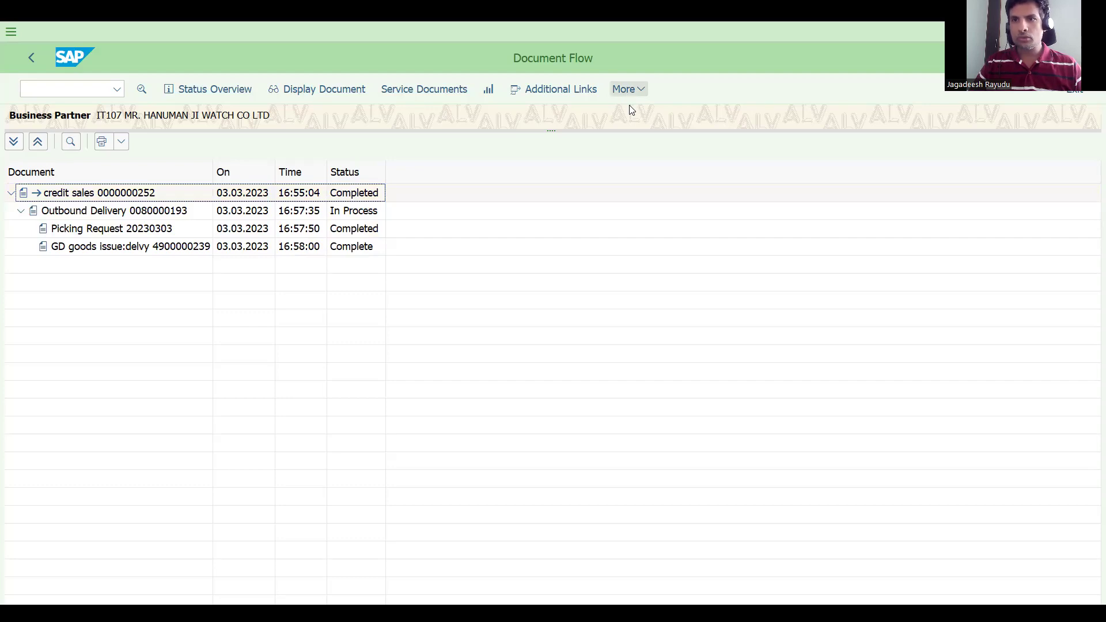
mouse_move(766, 110)
mouse_move(830, 113)
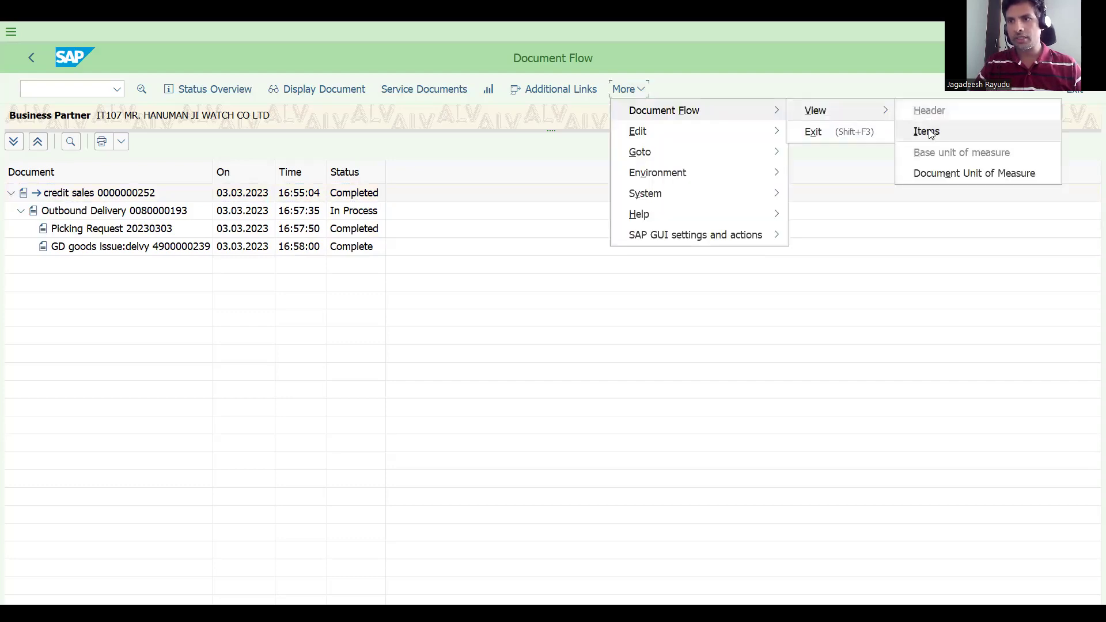
left_click(927, 132)
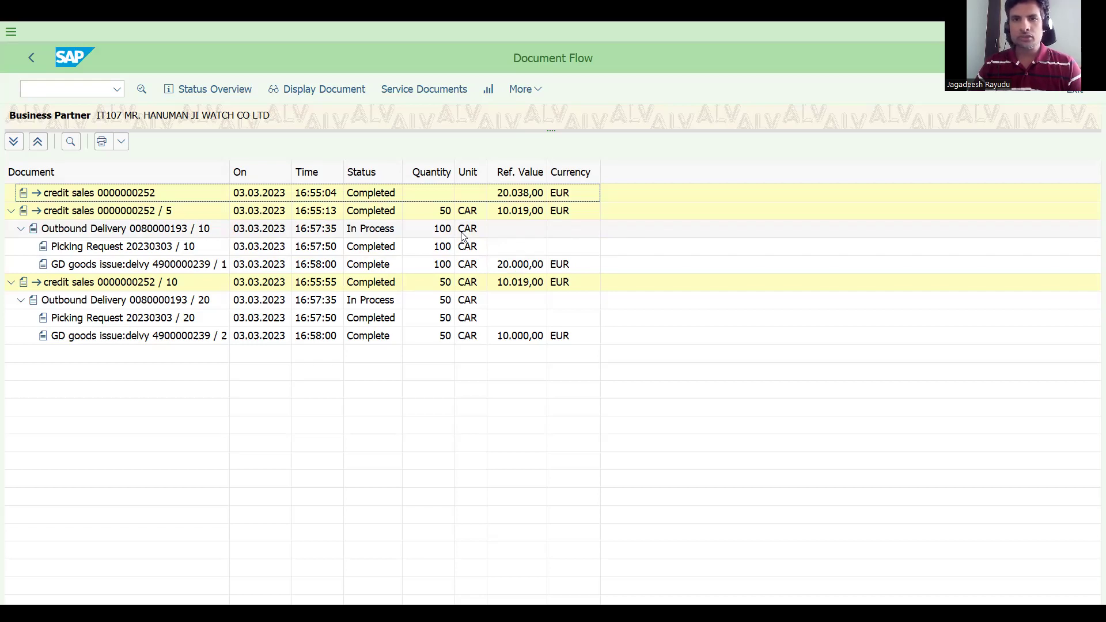
left_click(77, 89)
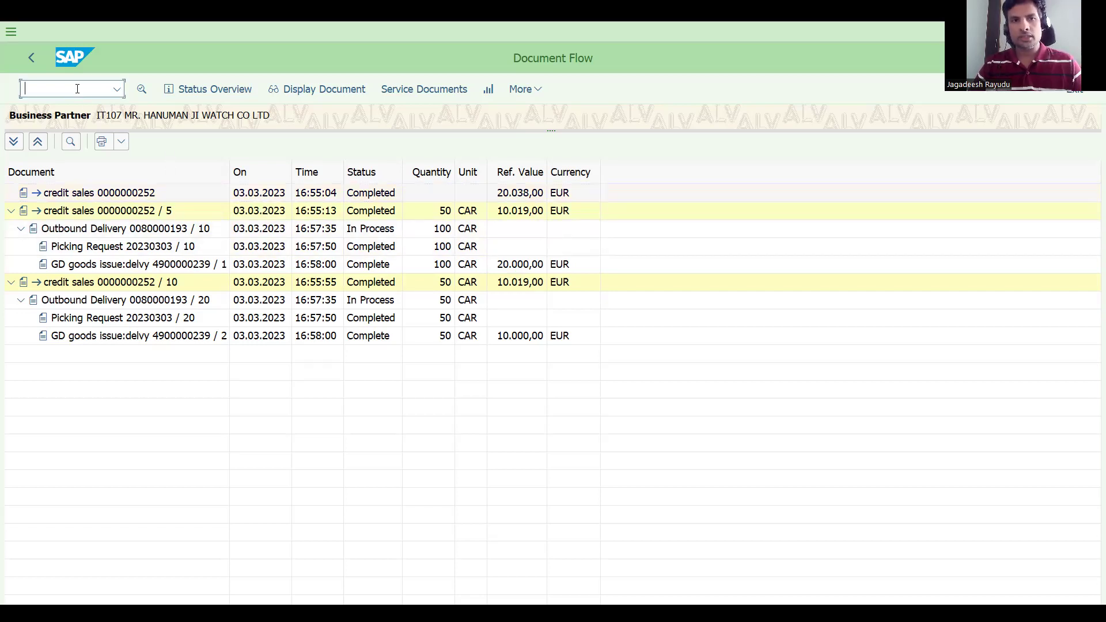
Bill delivery 80000193 via VF01 into an F2 invoice for both WATCH BANDS items (30.057,00 EUR)
type("/nvf01")
key("Return")
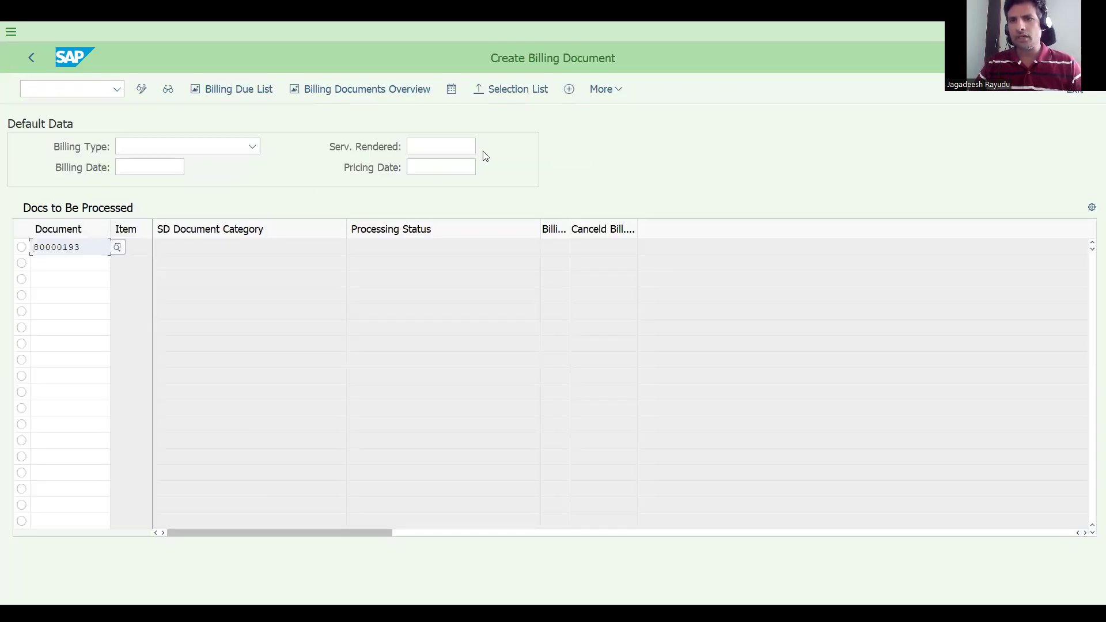
left_click(506, 158)
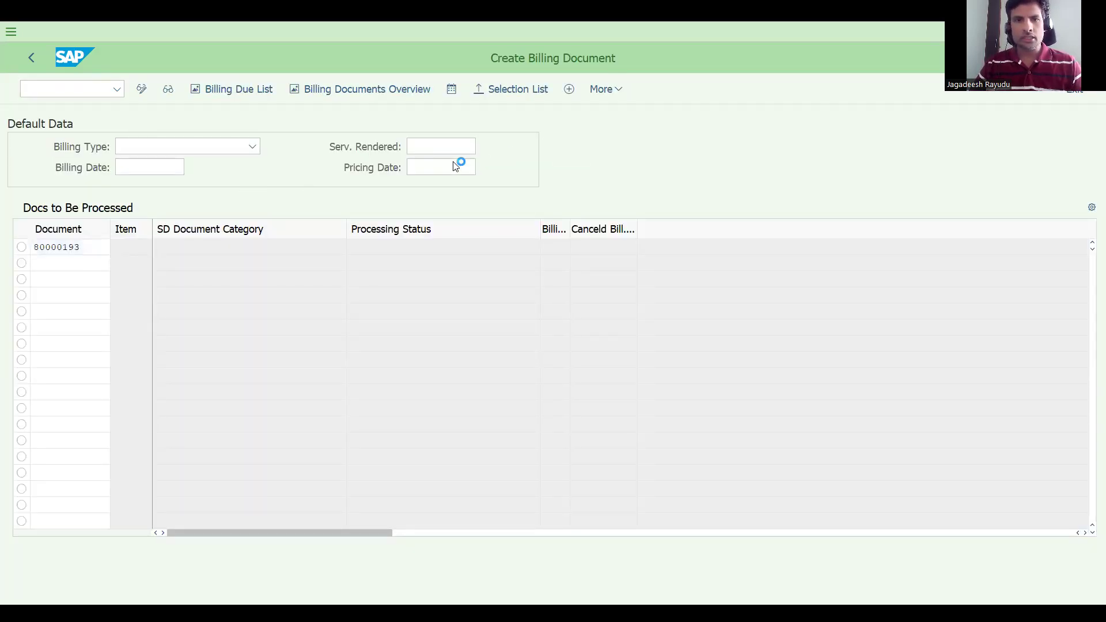
key("Return")
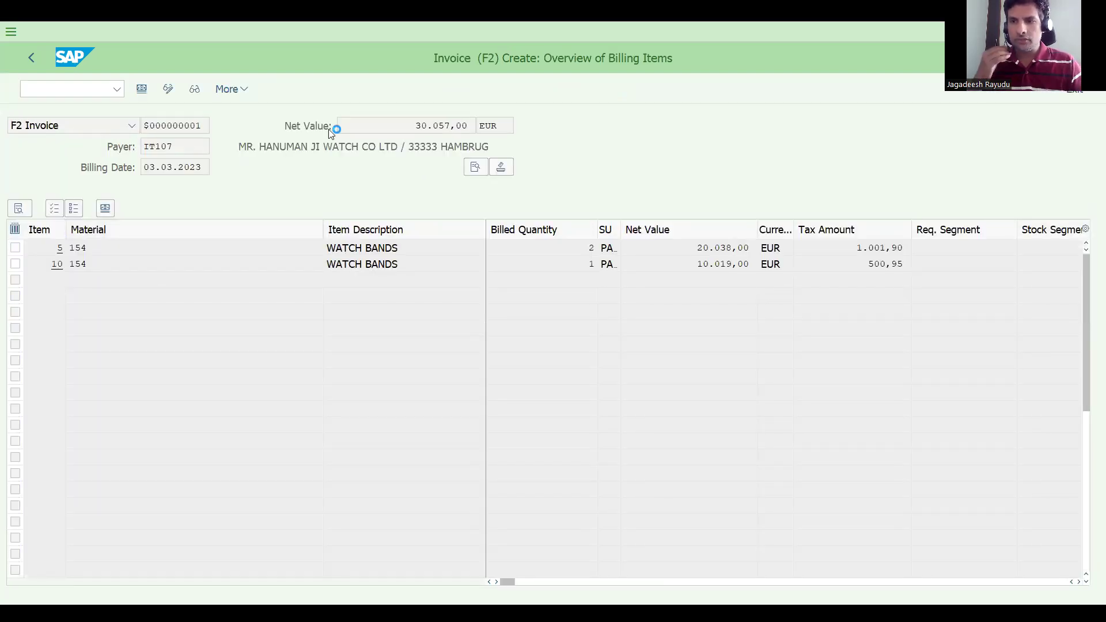
left_click(104, 93)
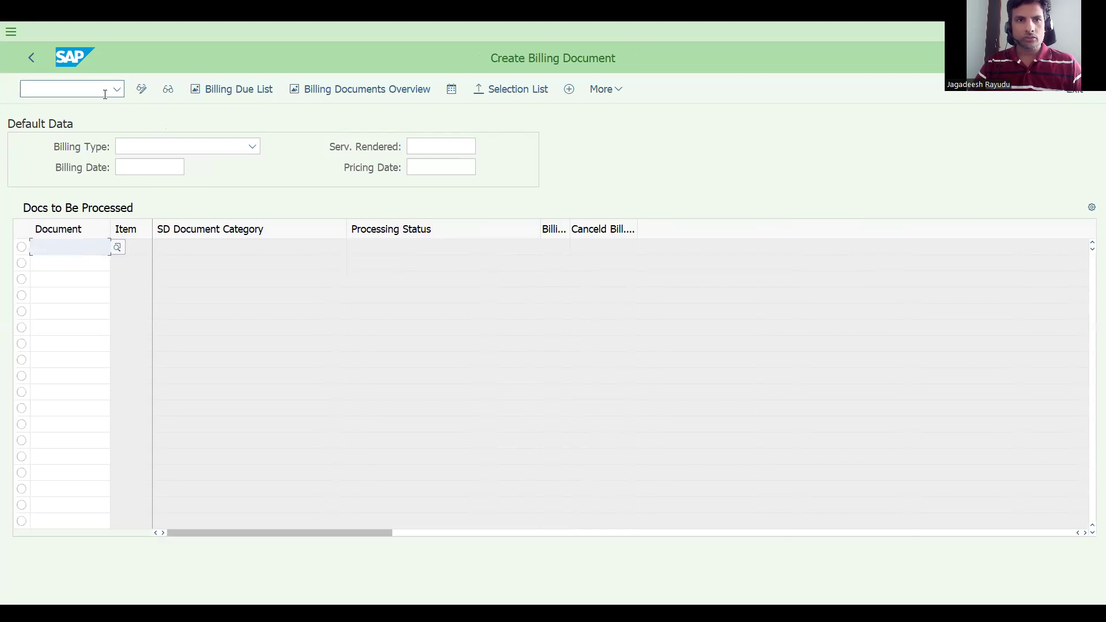
Display sales order 252's document flow at item level with /nva03
type("/nva03")
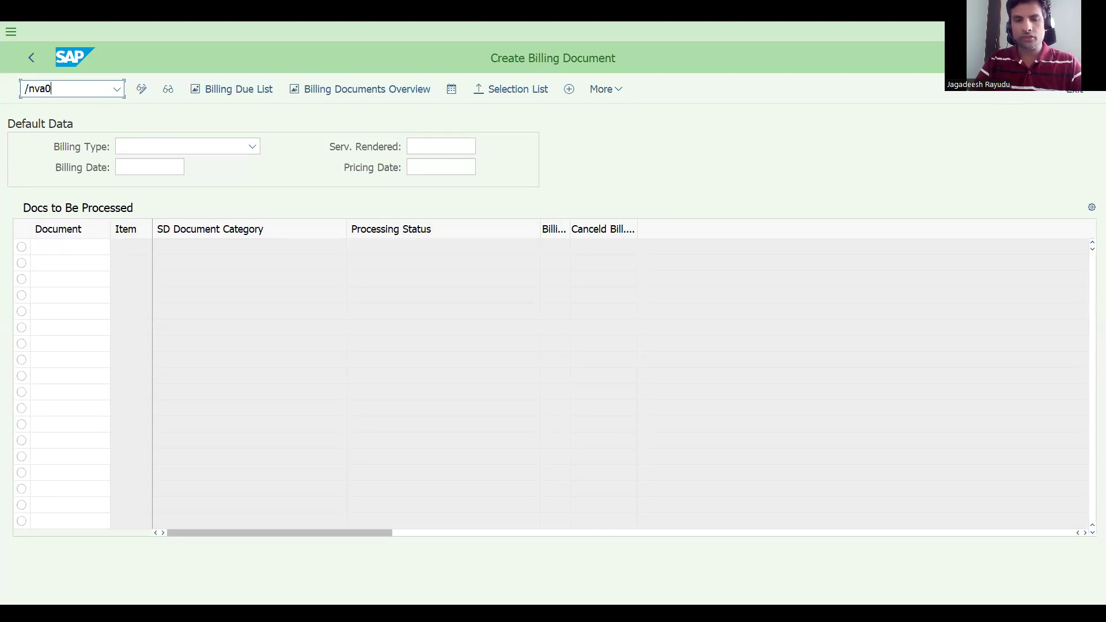
key("Return")
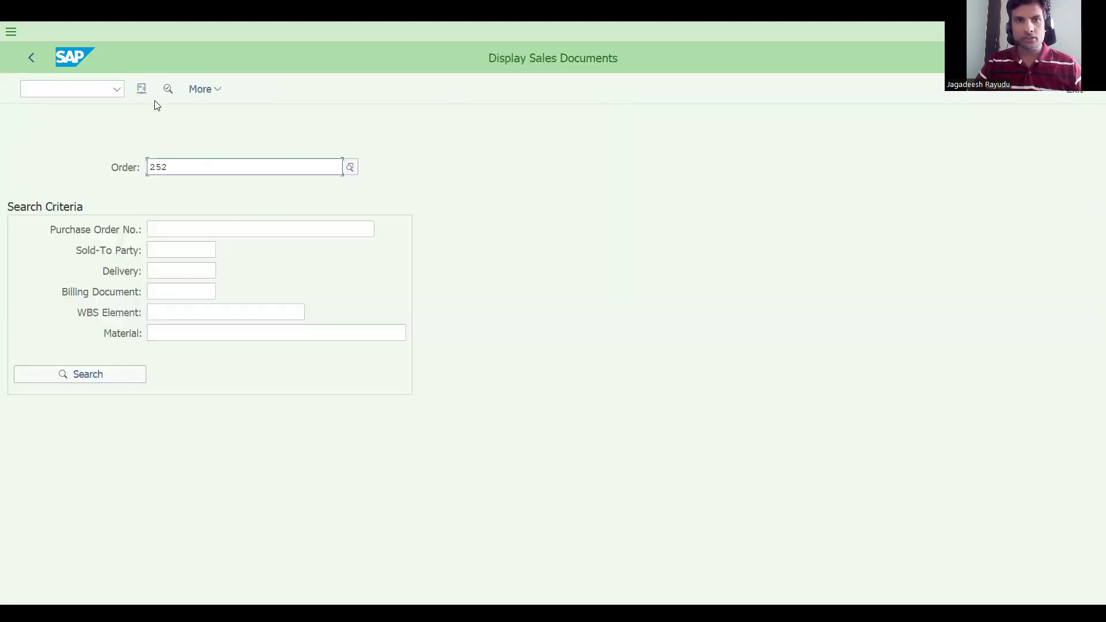
left_click(143, 91)
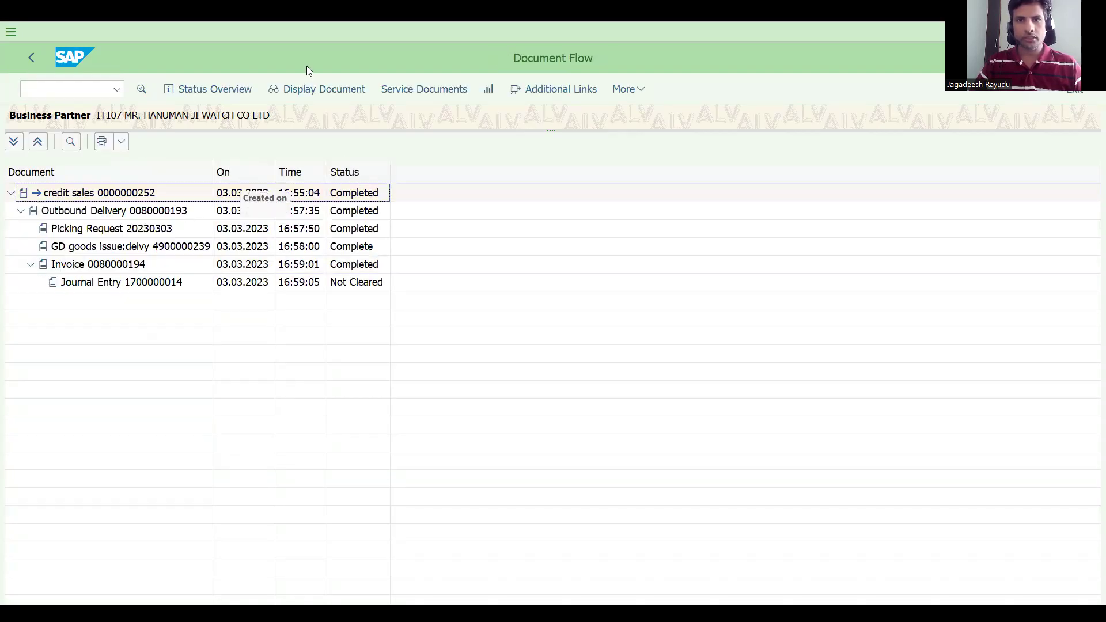
left_click(623, 90)
mouse_move(659, 118)
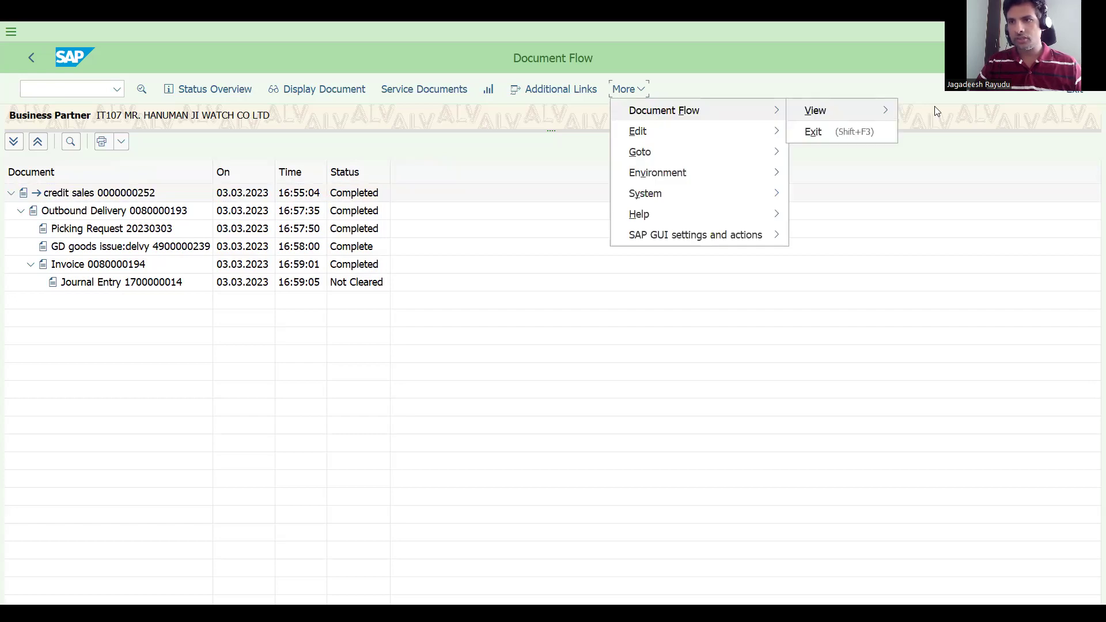
mouse_move(835, 112)
left_click(939, 132)
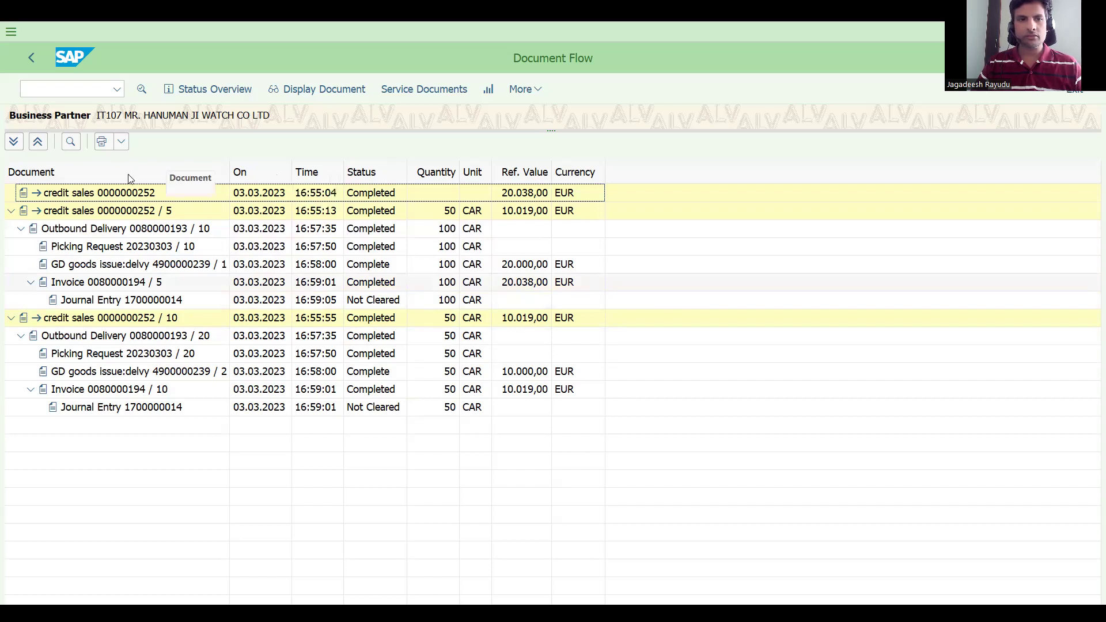
left_click(71, 89)
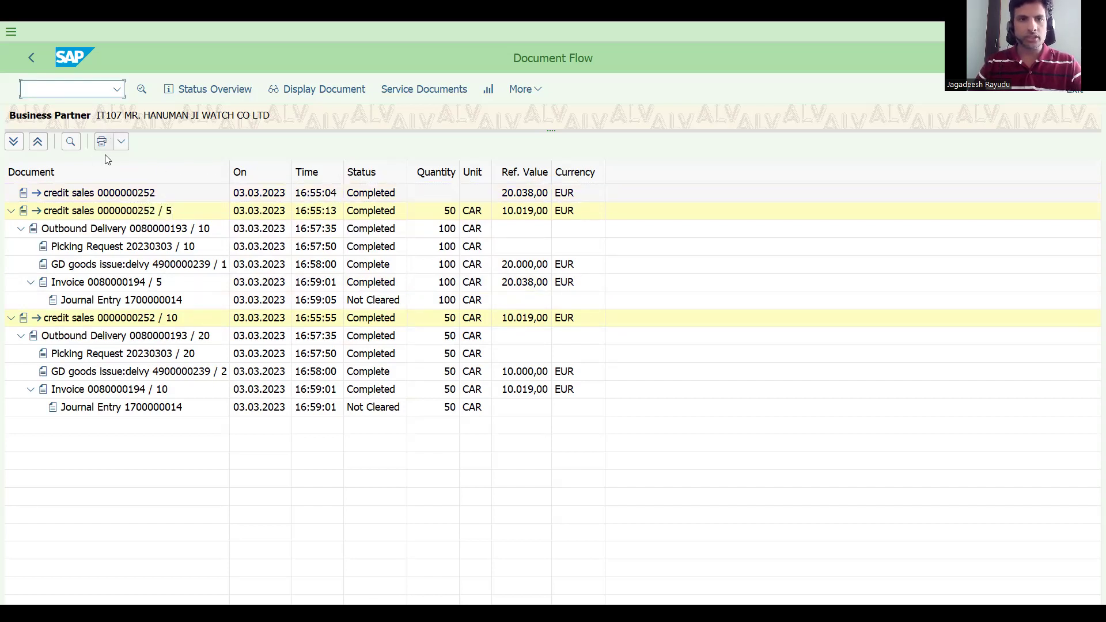
left_click(134, 194)
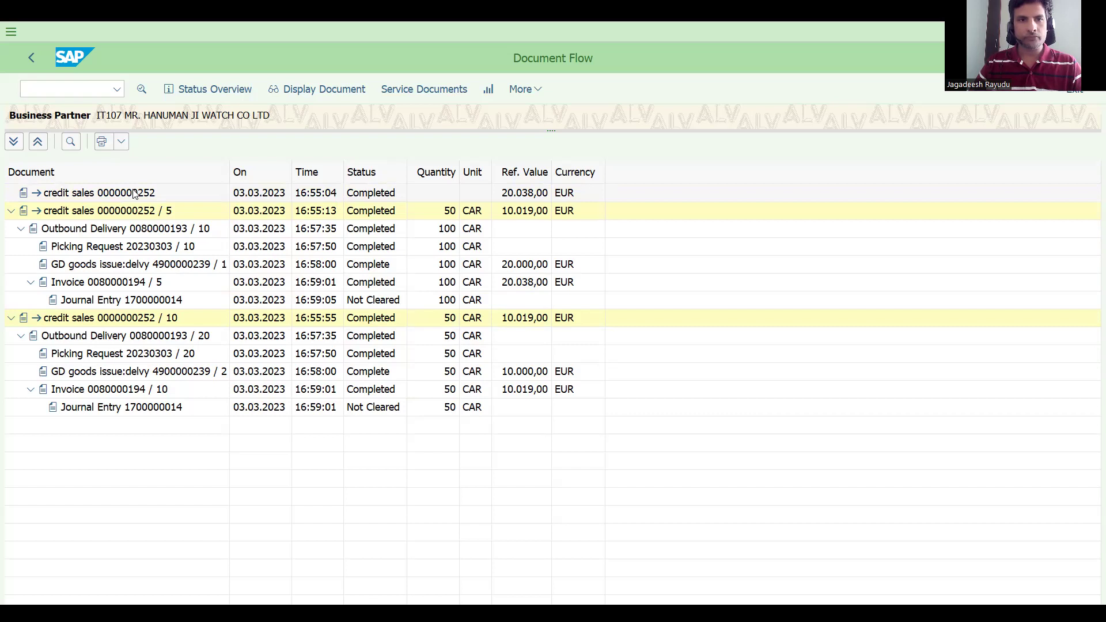
double_click(133, 282)
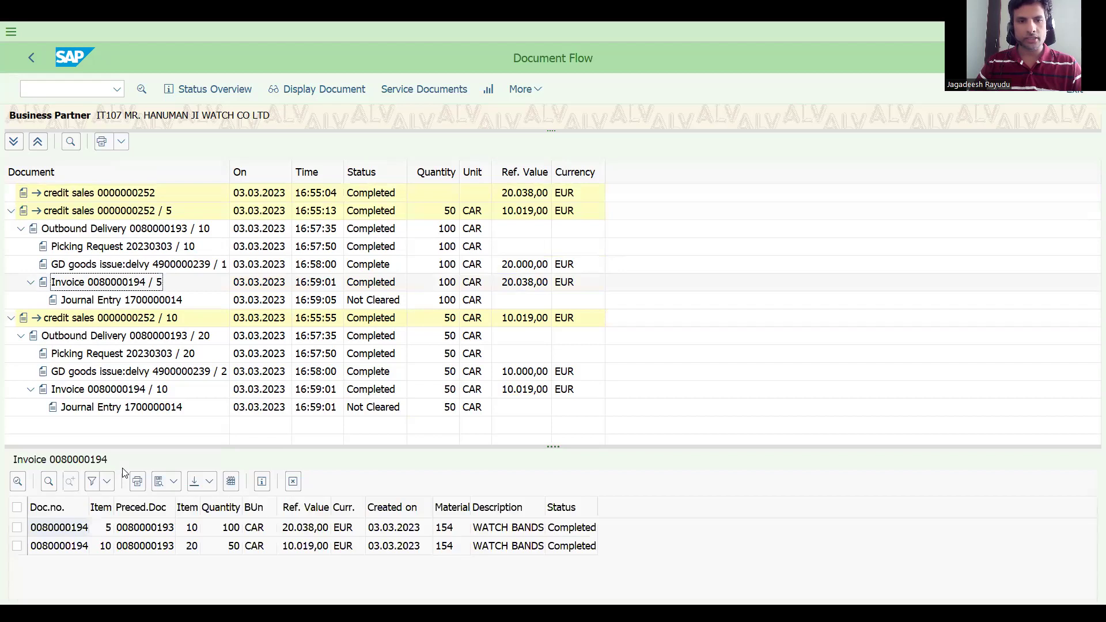
left_click(77, 529)
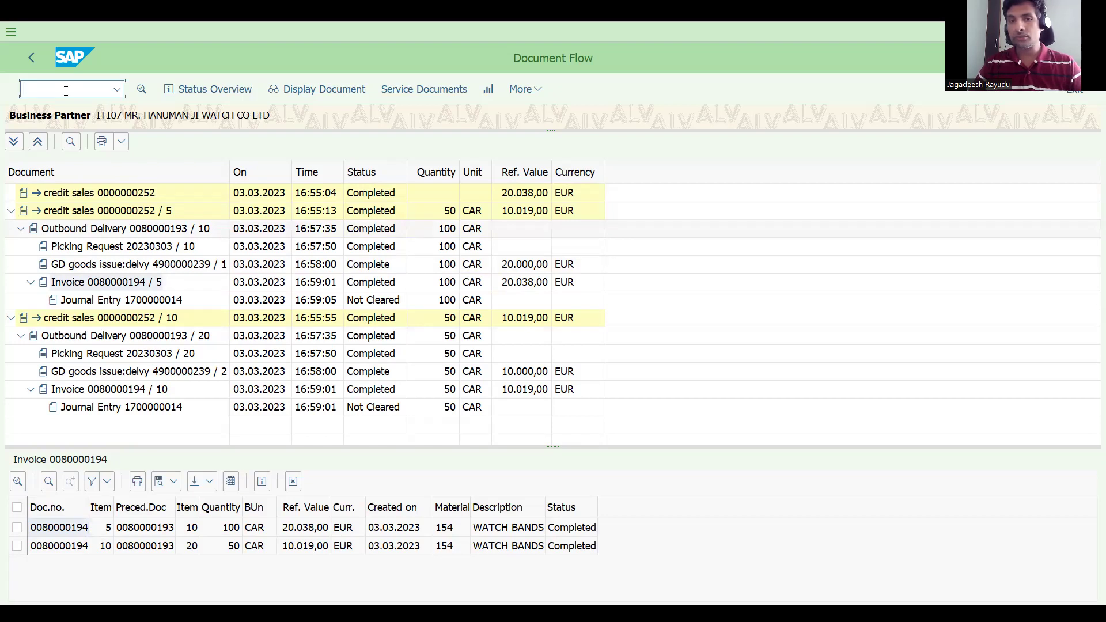
type("/nva")
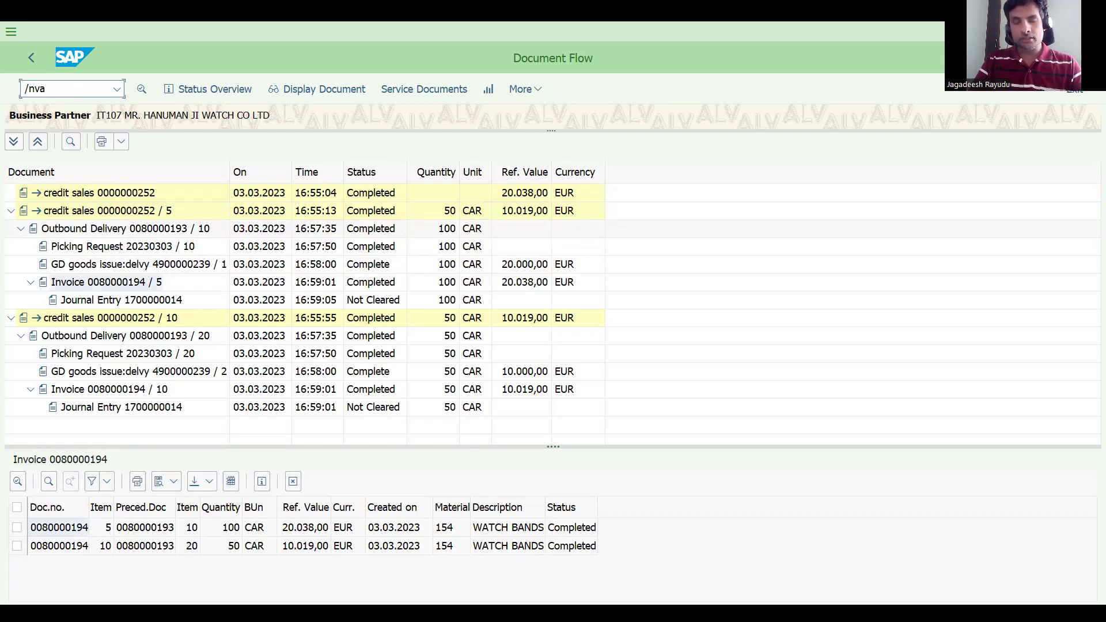
type("01")
Start a sales document of order type RE created with reference
key("Return")
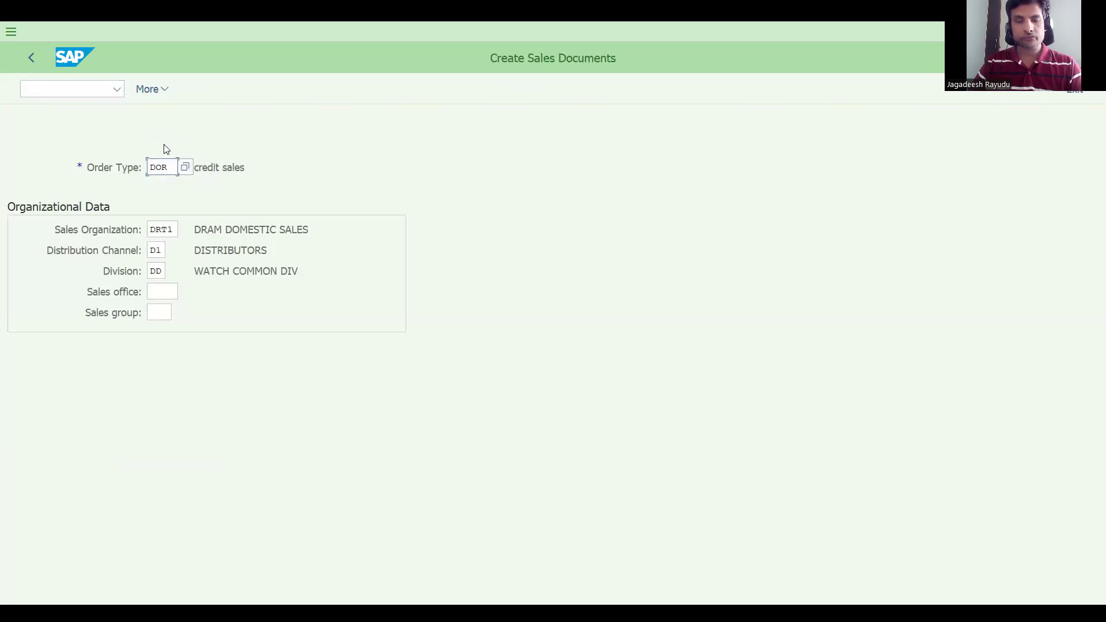
key("Delete")
key("Delete")
type("re")
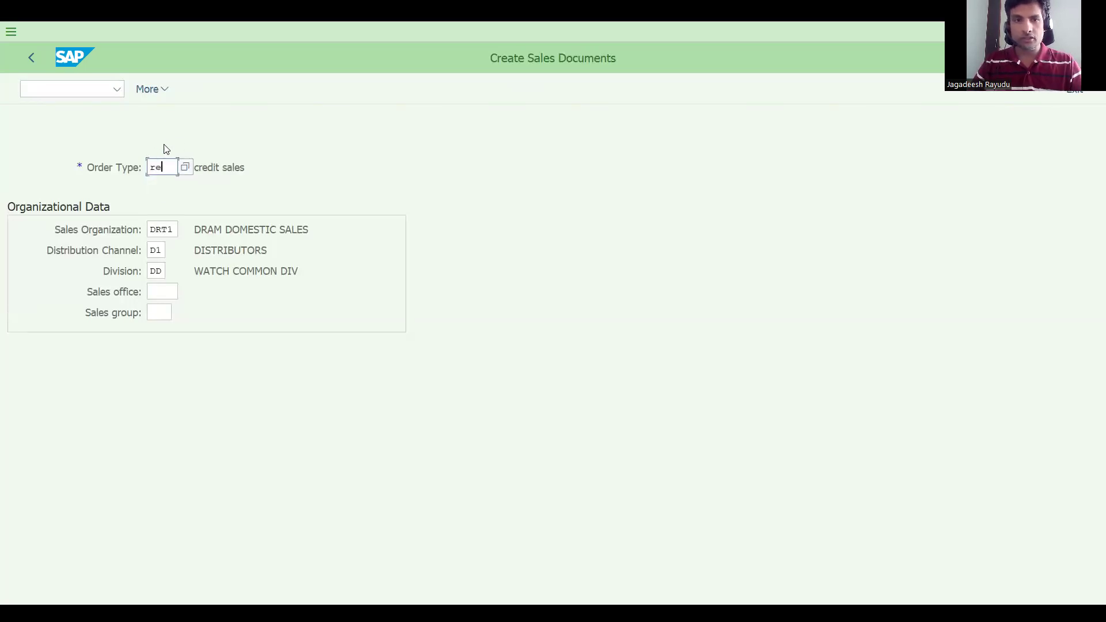
left_click(151, 90)
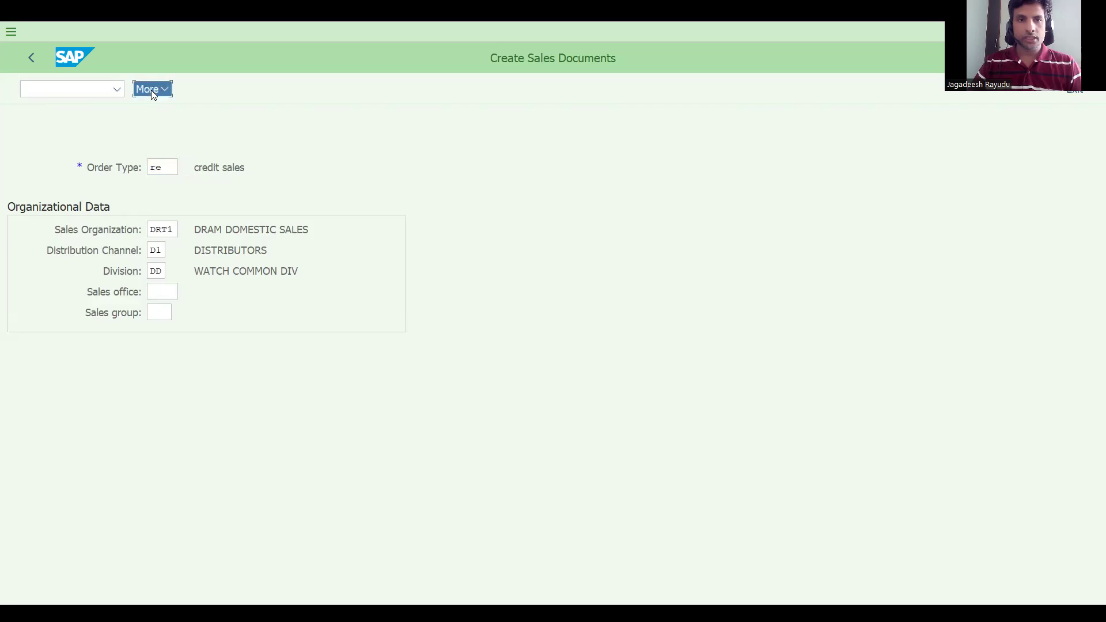
mouse_move(296, 134)
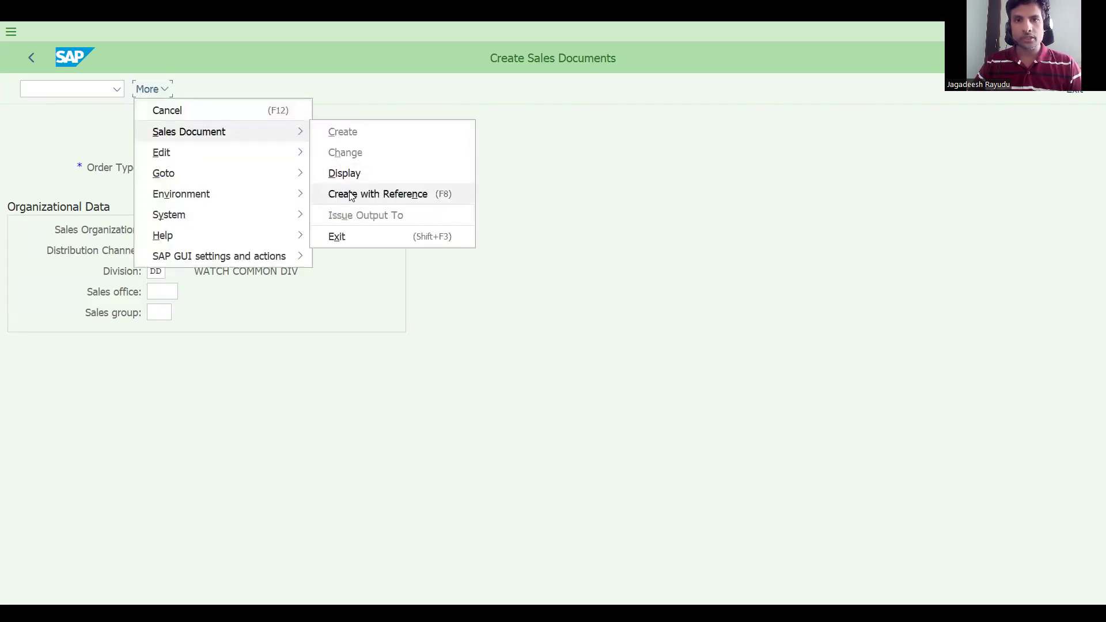
left_click(378, 192)
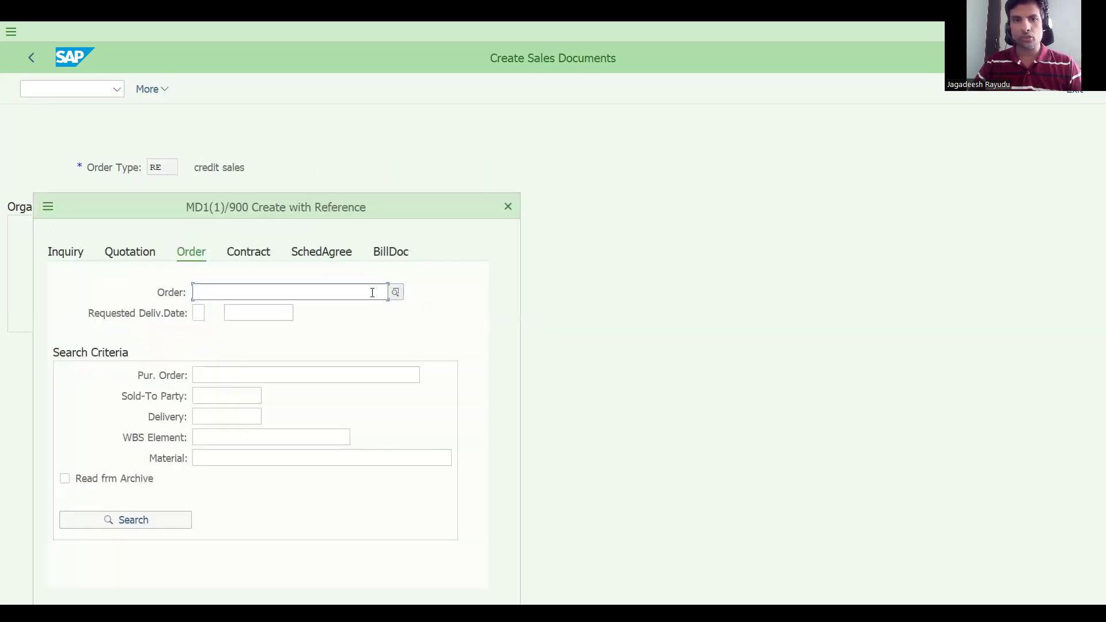
Reference billing document 80000194 and copy only item 5 with quantity 2
left_click(386, 256)
type("80000194")
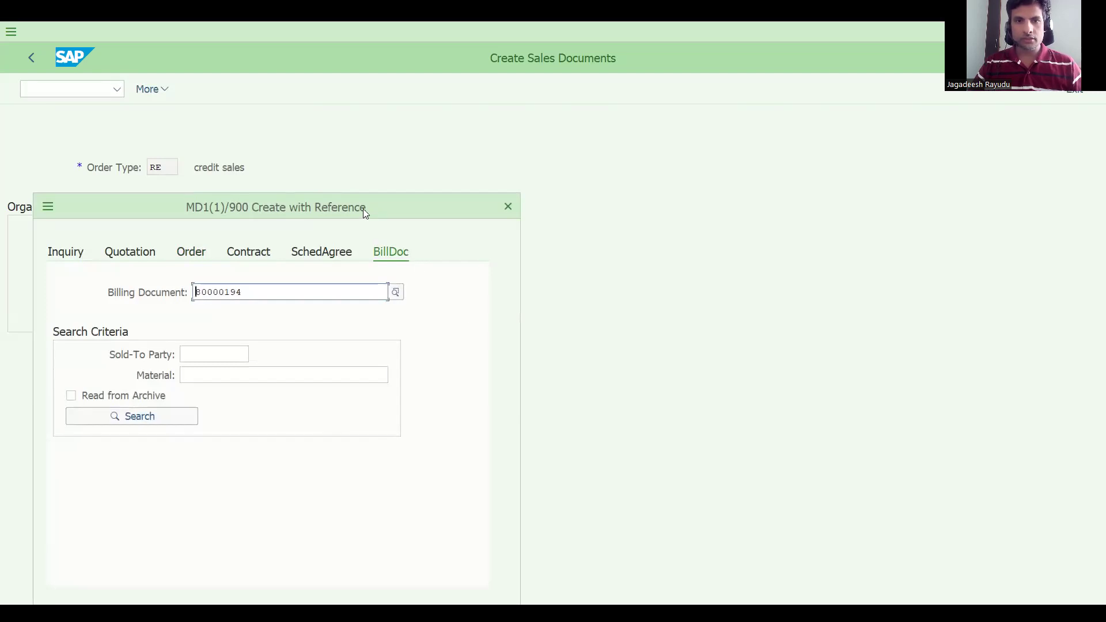
left_click_drag(356, 208, 353, 112)
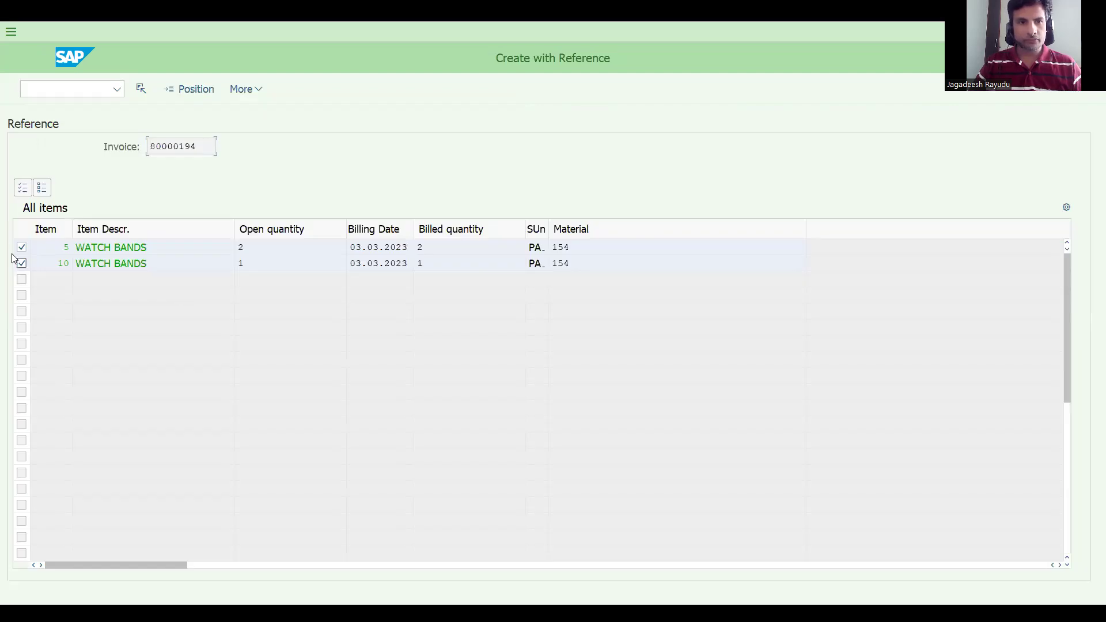
left_click(21, 264)
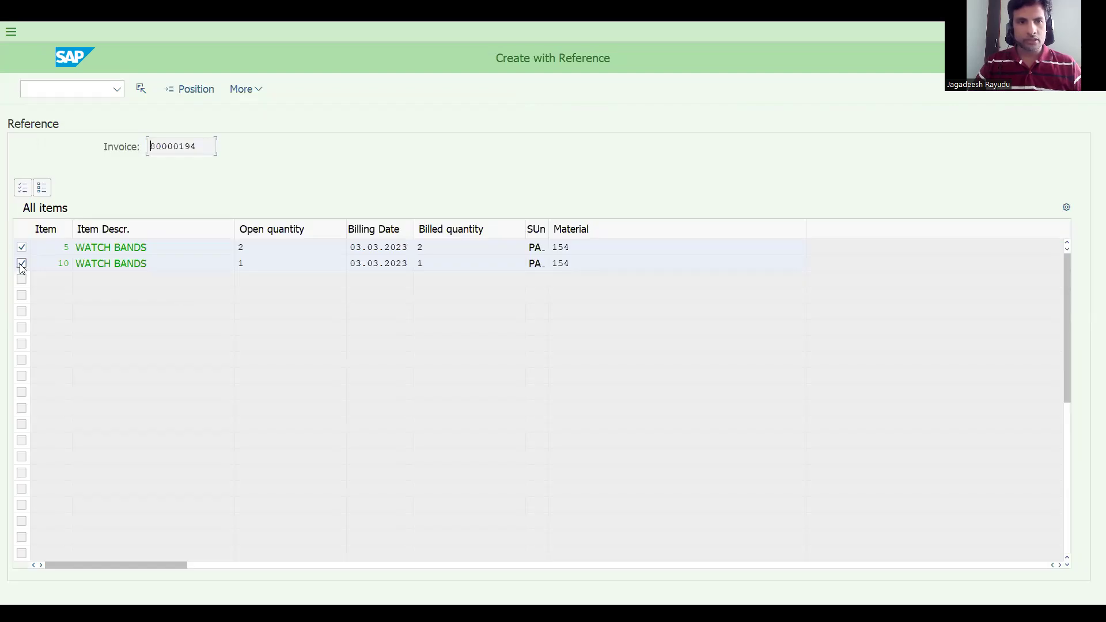
double_click(250, 250)
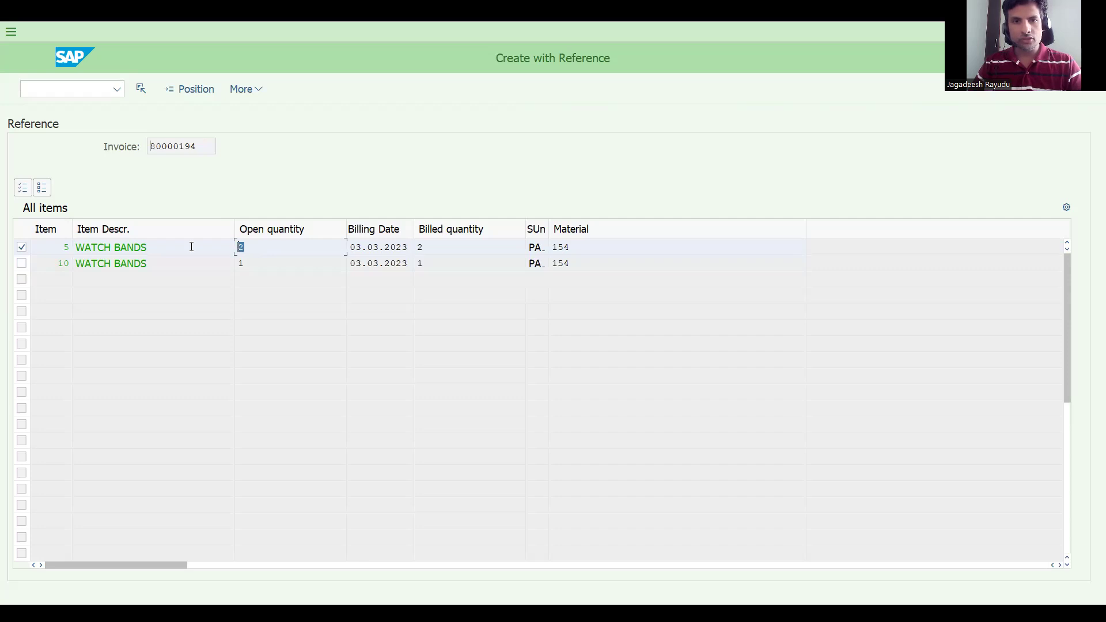
left_click(260, 249)
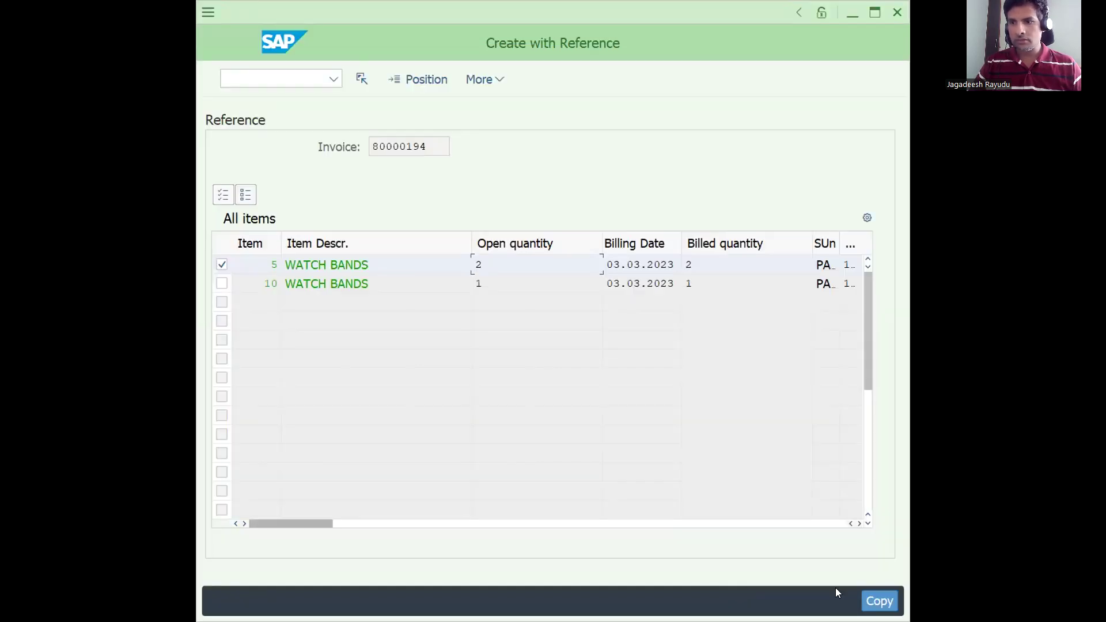
key("Return")
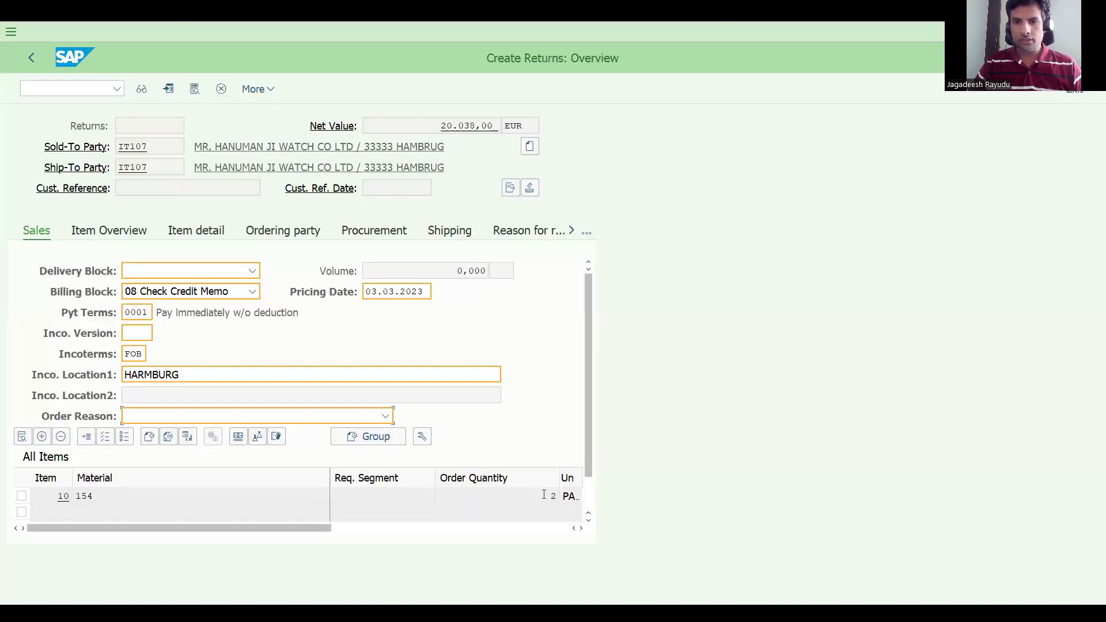
Confirm item 10's quantity of 2 and clear the billing block instead of 99 Base Key Missing
left_click(543, 494)
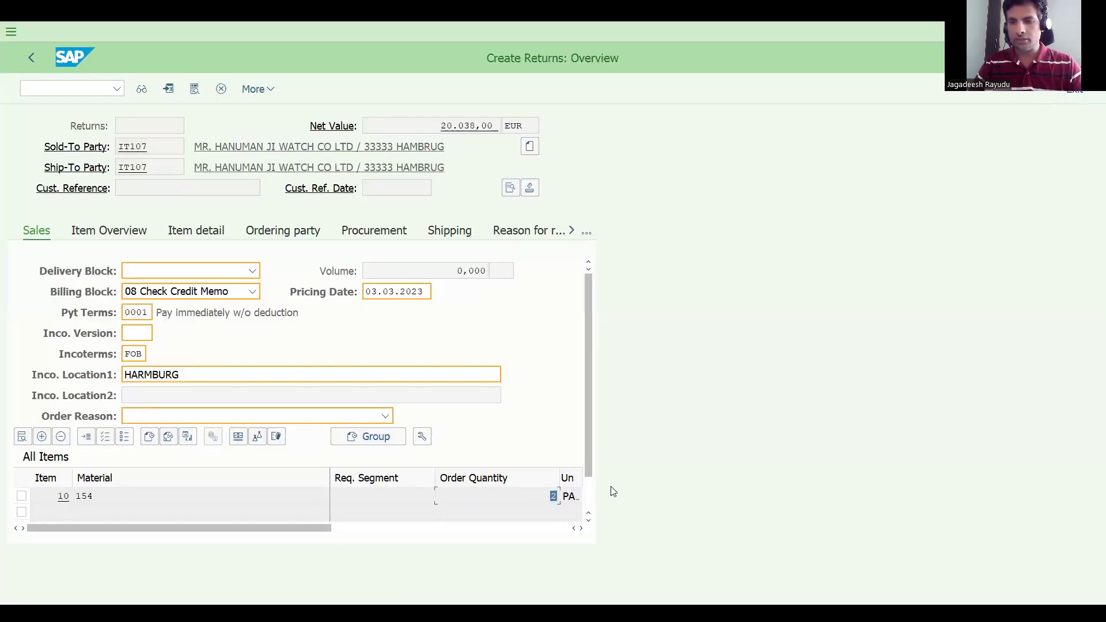
key("Return")
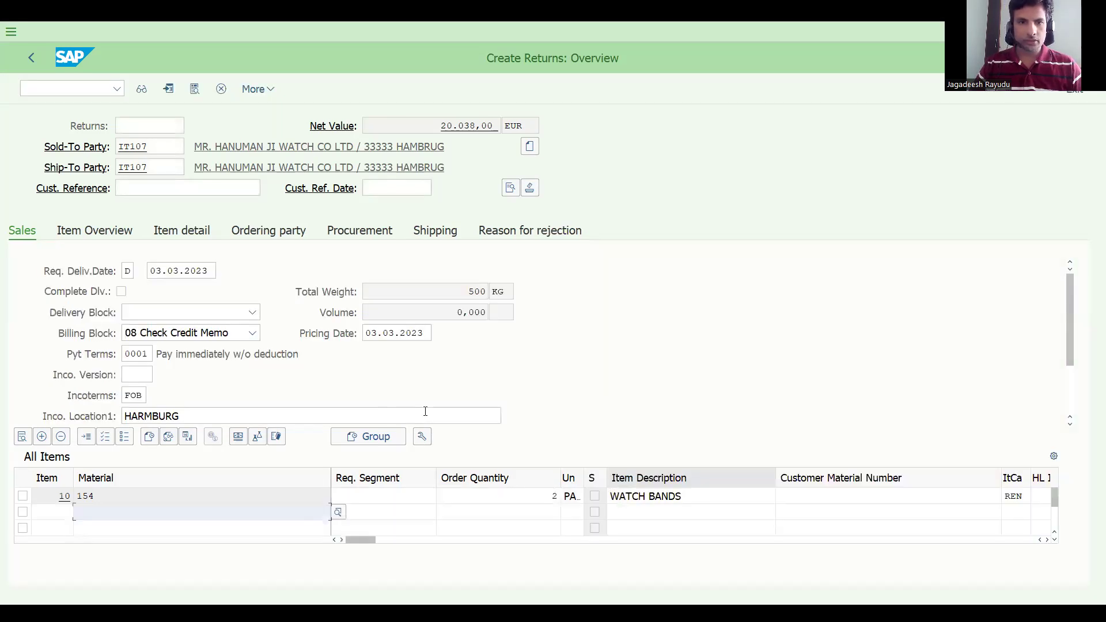
left_click(253, 332)
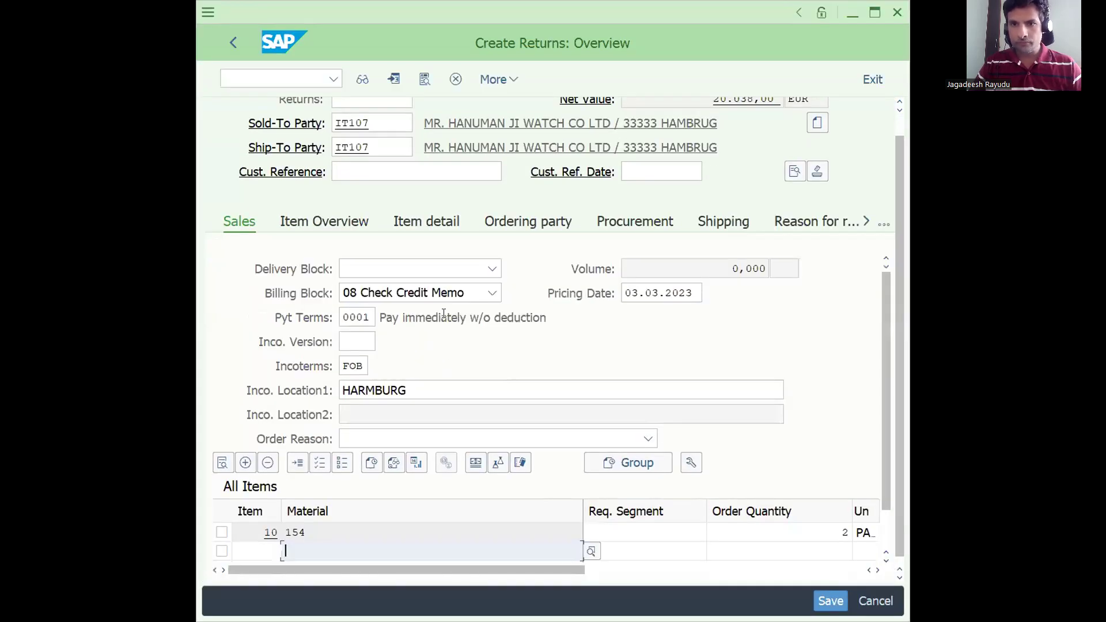
left_click(206, 337)
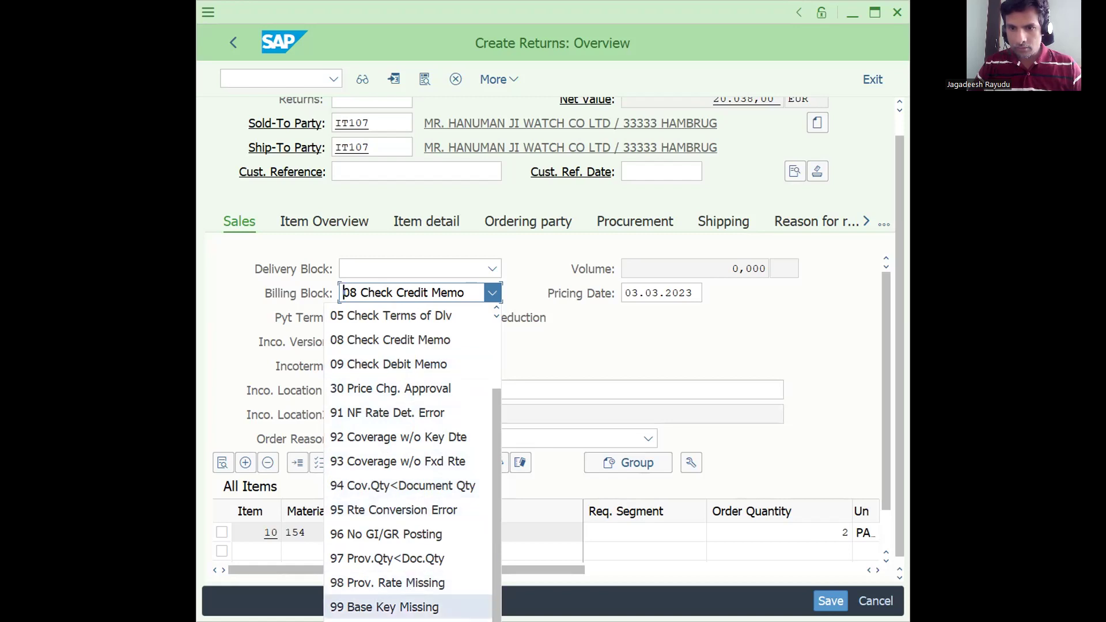
left_click(384, 607)
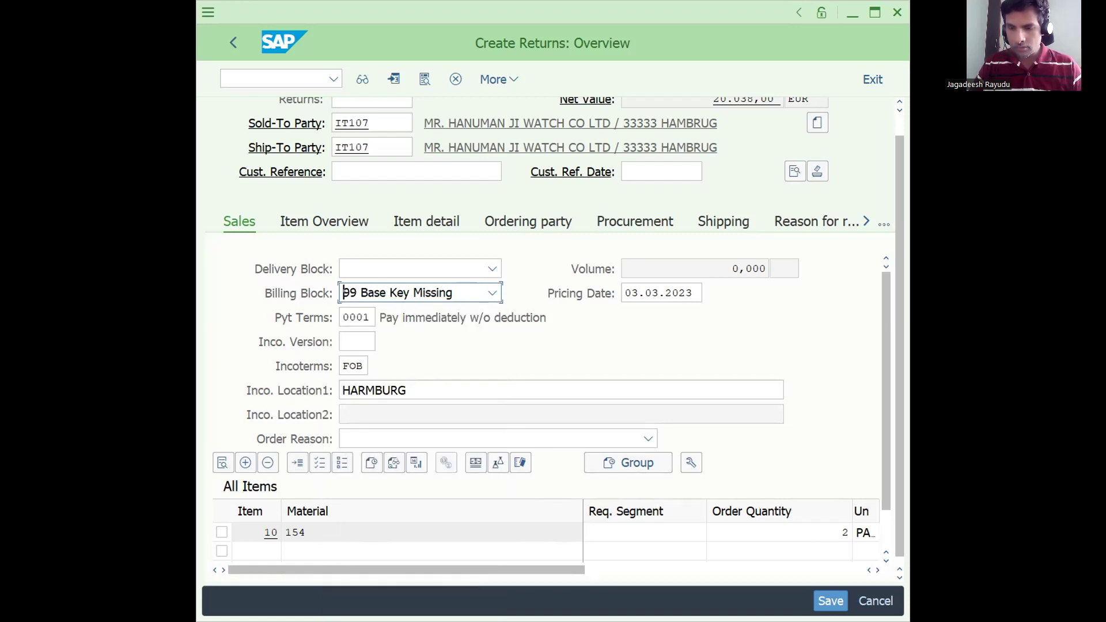
left_click(356, 317)
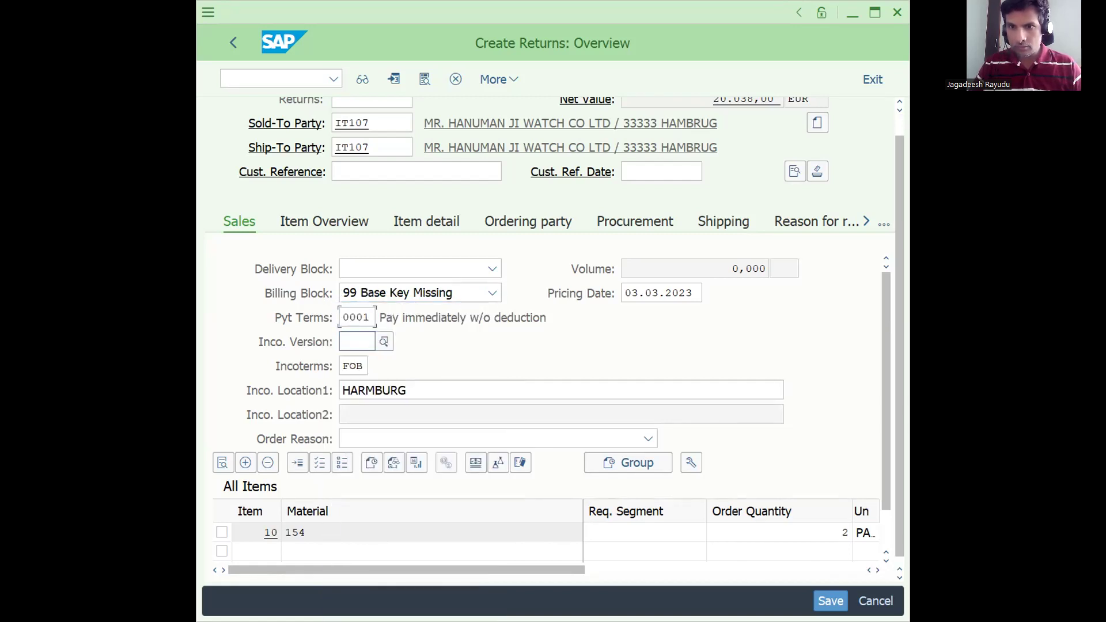
left_click(452, 296)
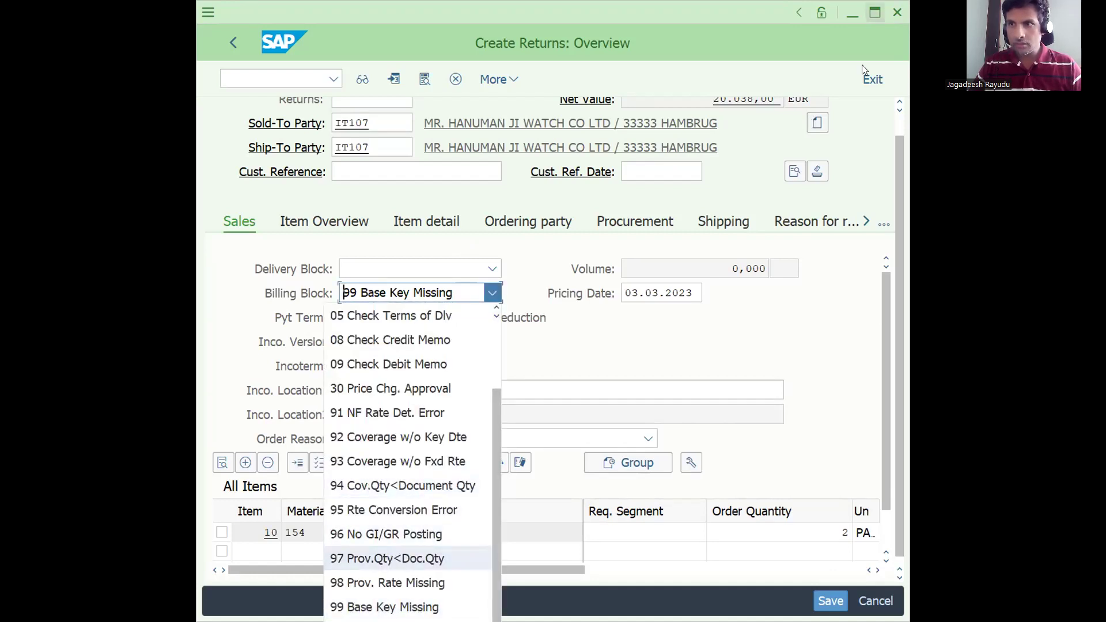
left_click(874, 12)
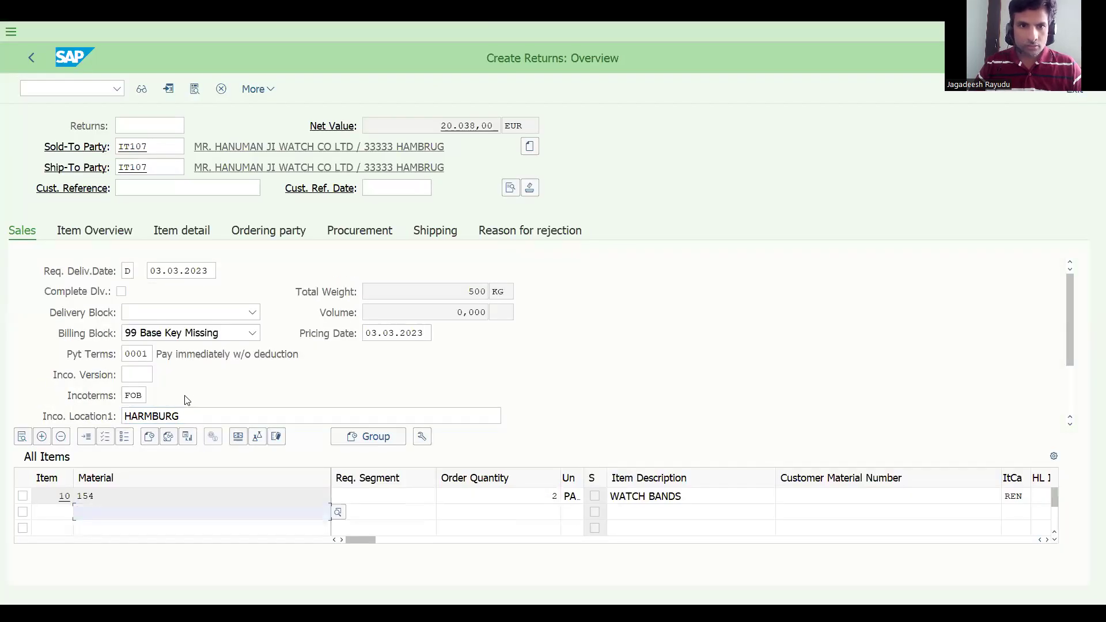
left_click(250, 334)
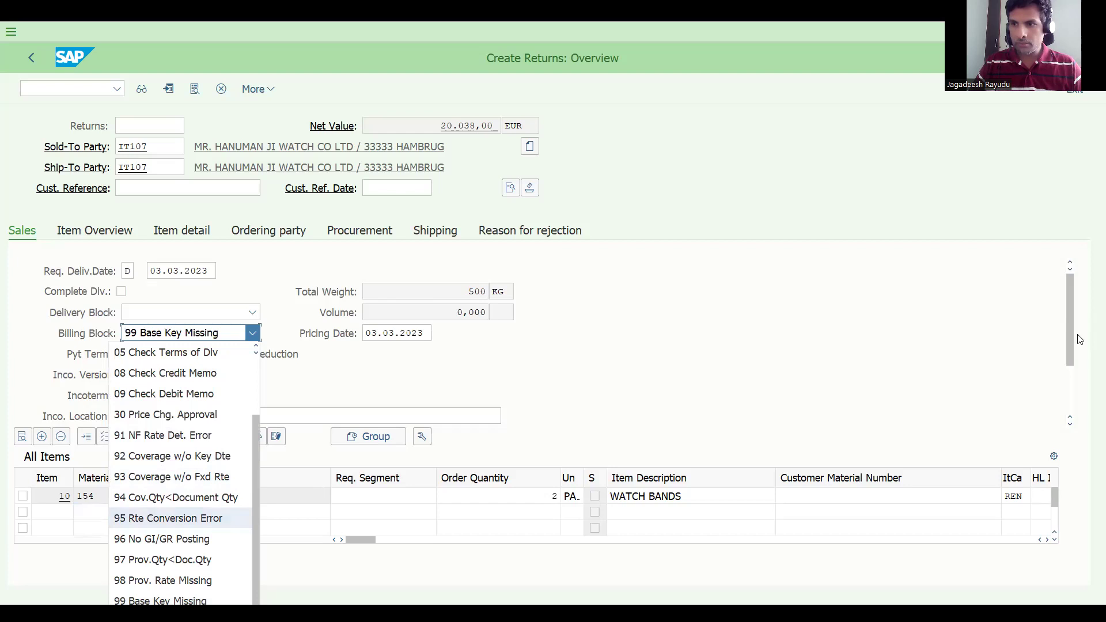
left_click_drag(1067, 344, 1078, 385)
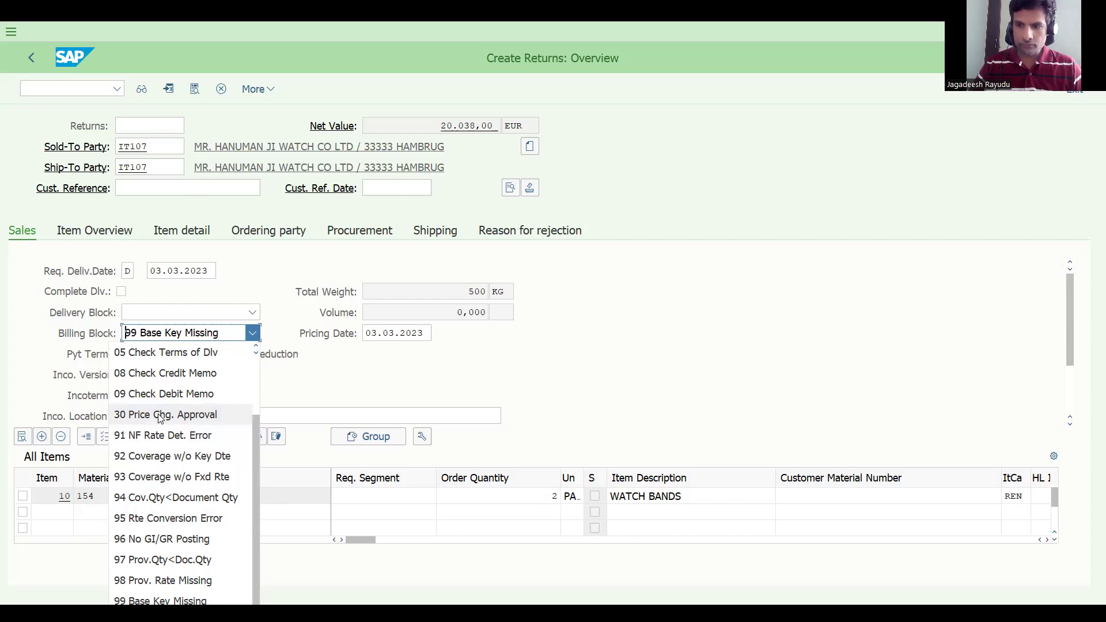
key("Delete")
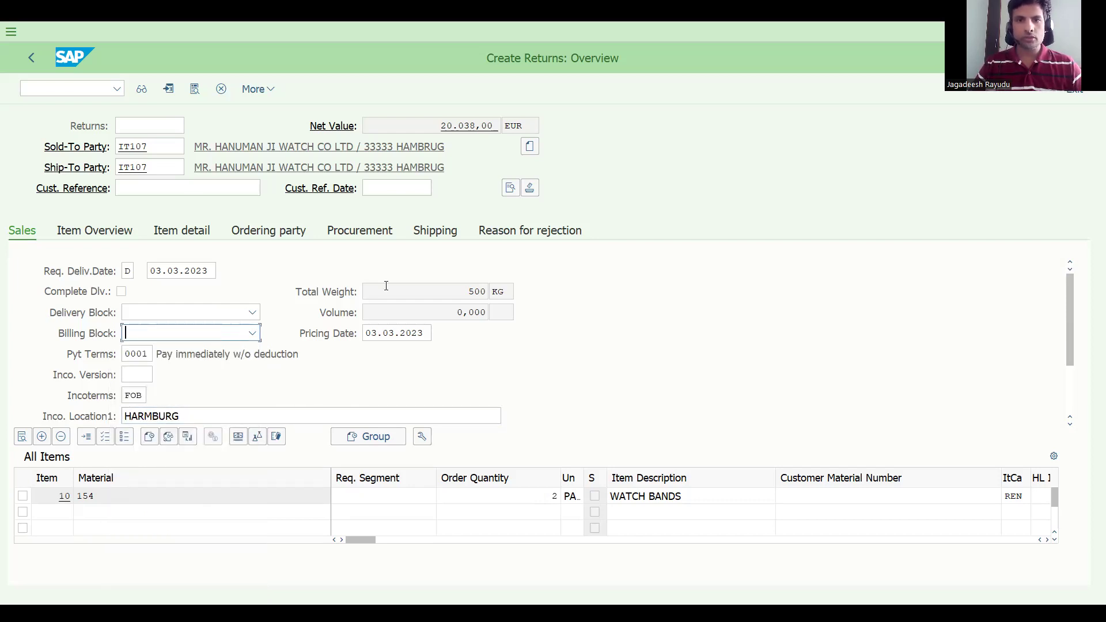
Set the returns order's order reason to 103 Quantity discrepancy
left_click(523, 236)
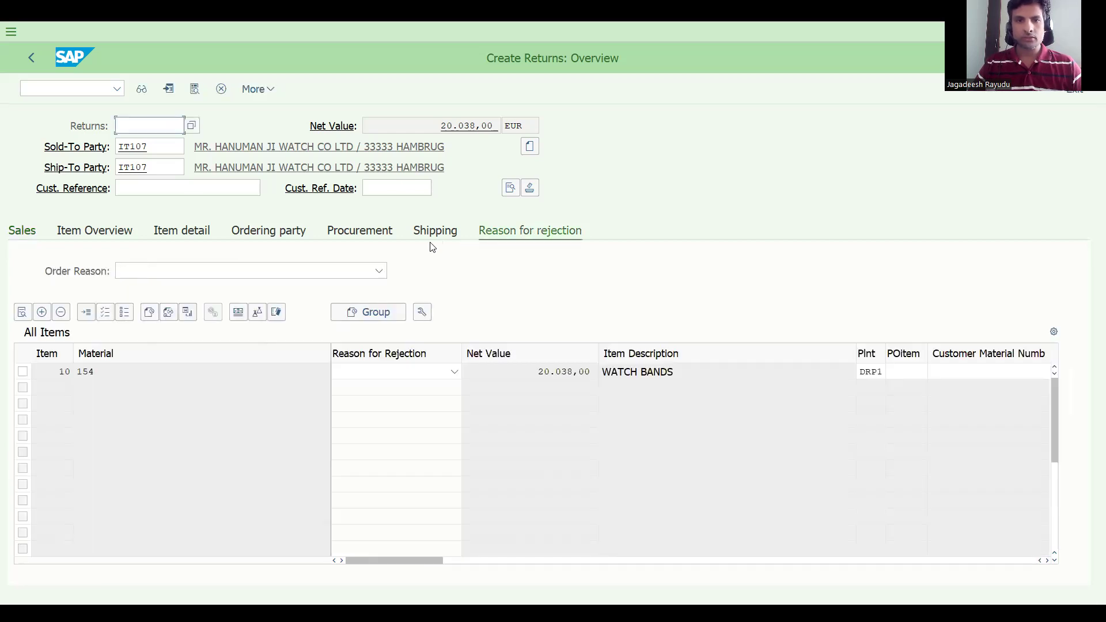
left_click(282, 239)
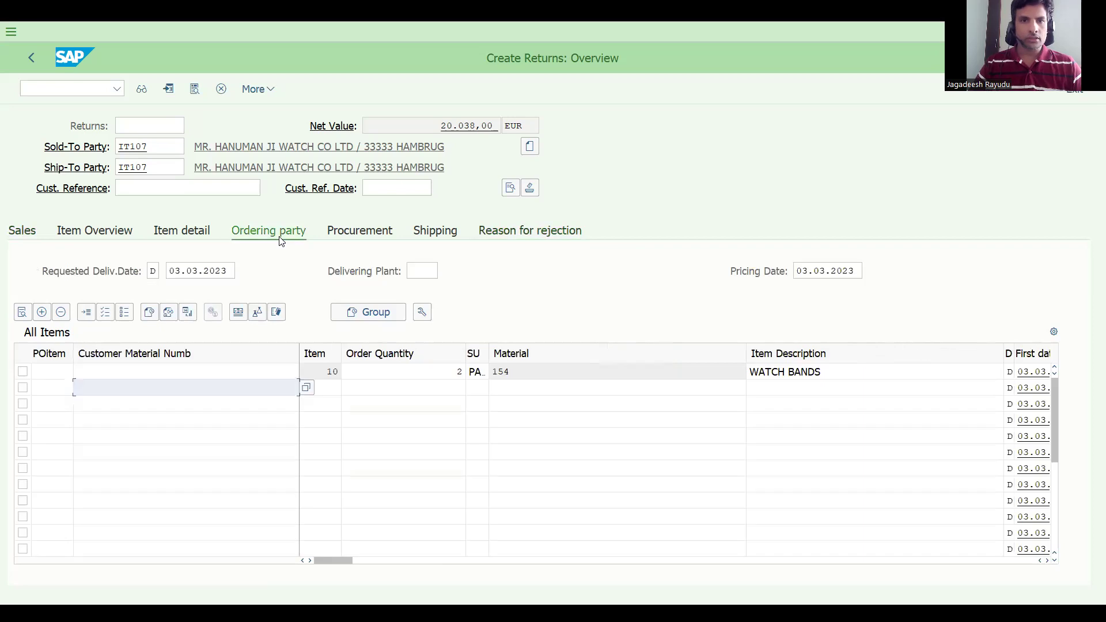
left_click(511, 232)
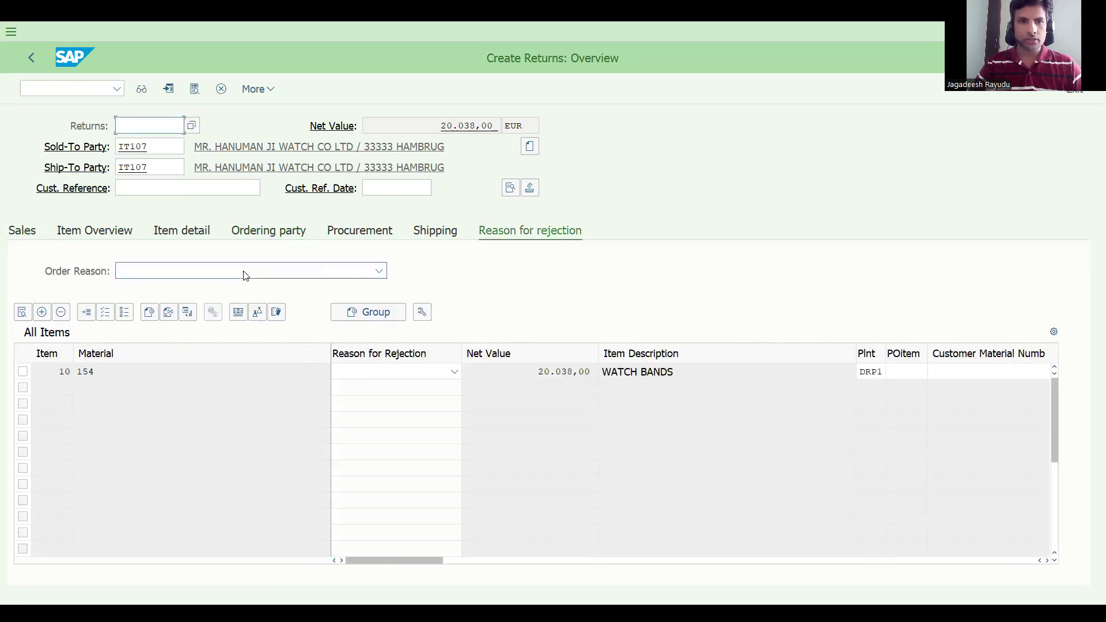
left_click(212, 277)
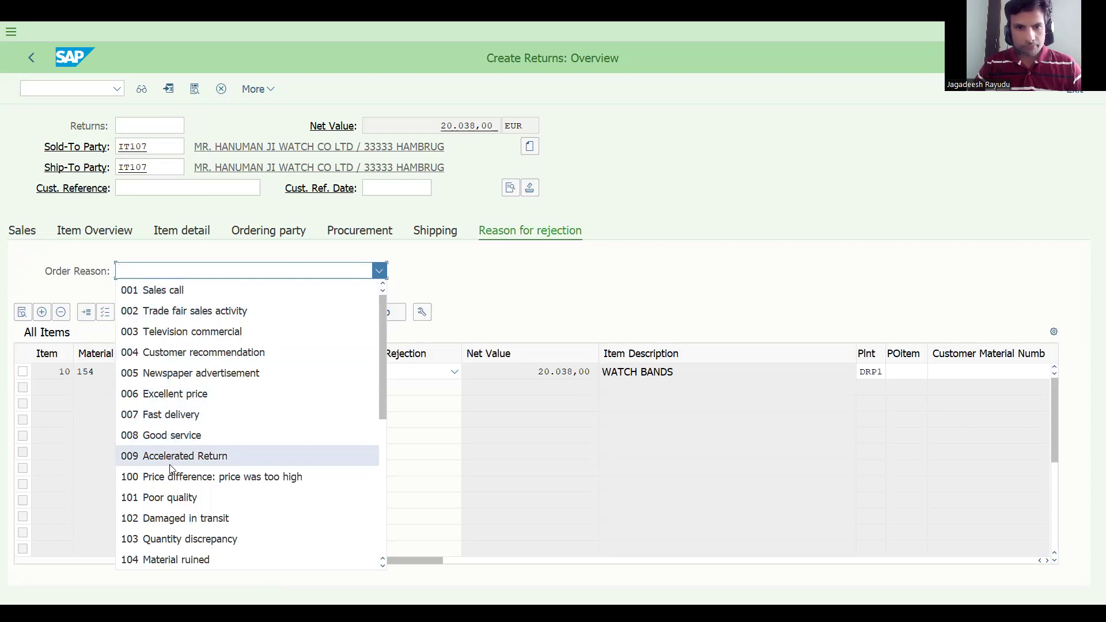
left_click(176, 540)
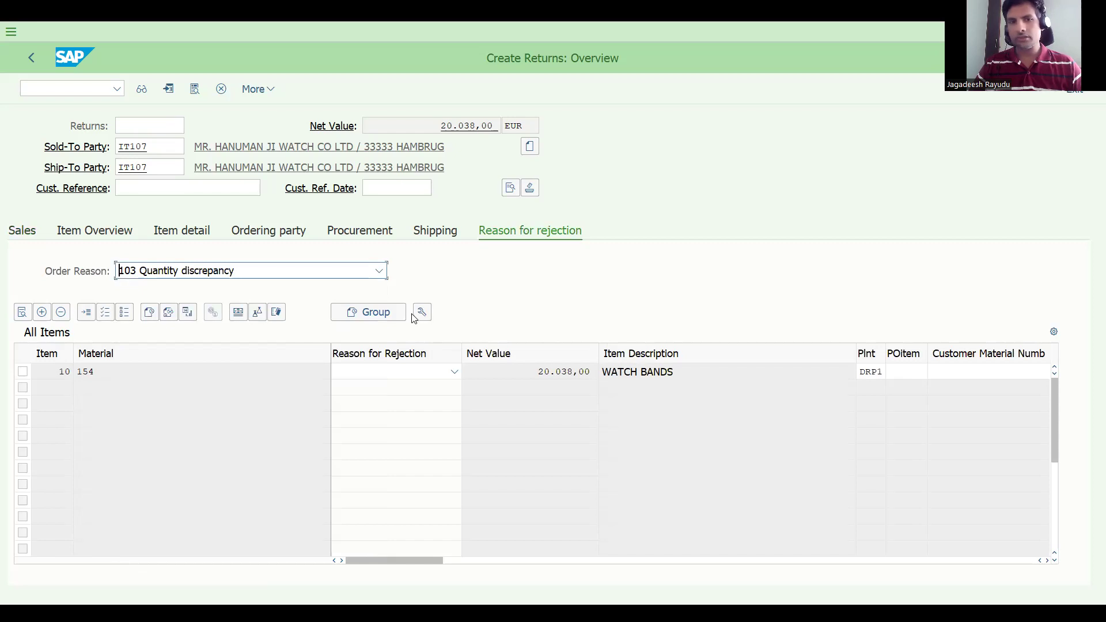
key("Return")
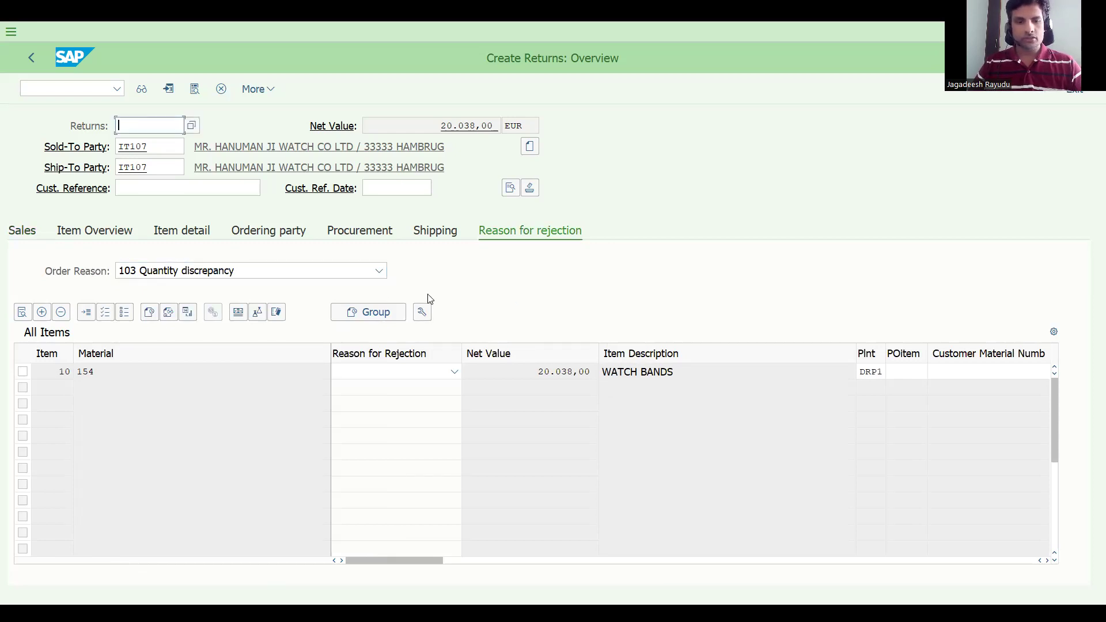
Enter customer reference 're' and save the returns order
left_click(221, 193)
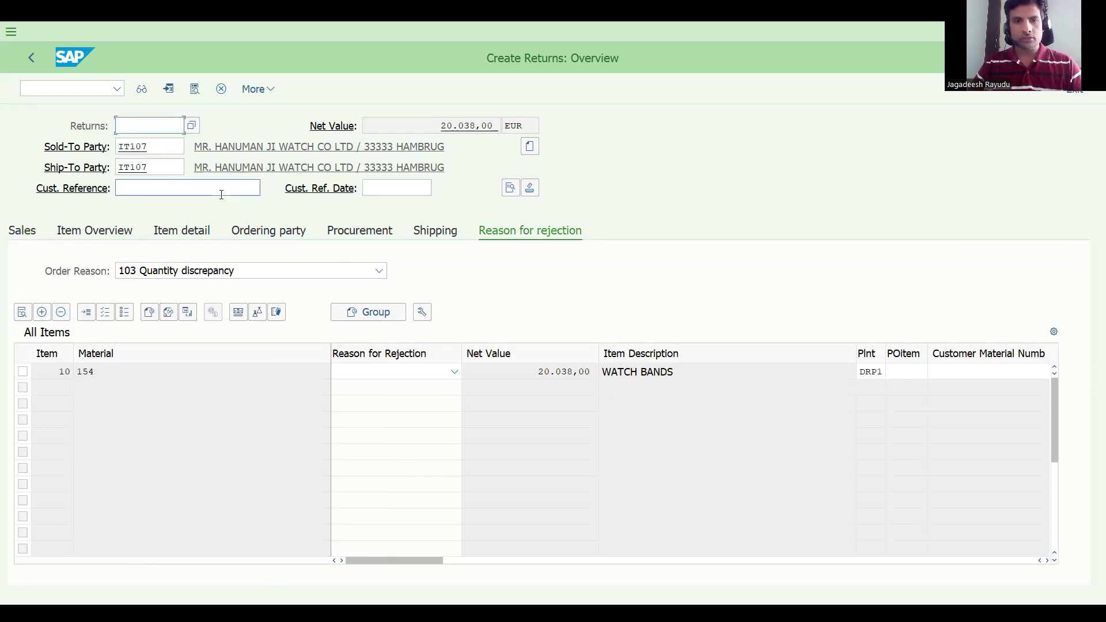
type("rw")
key("BackSpace")
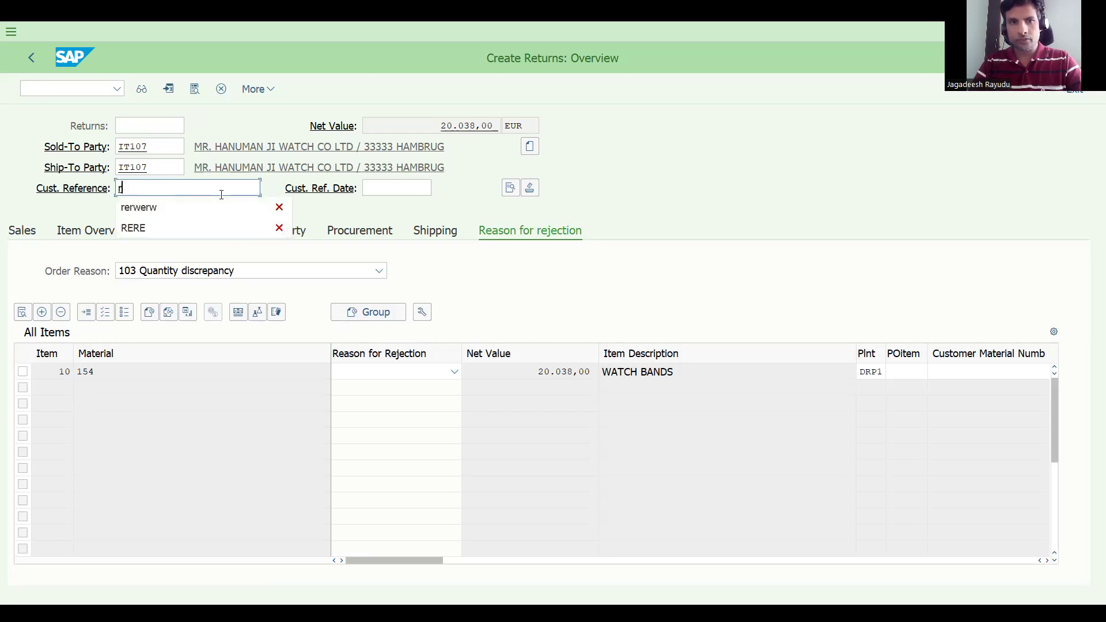
type("e")
key("ctrl+s")
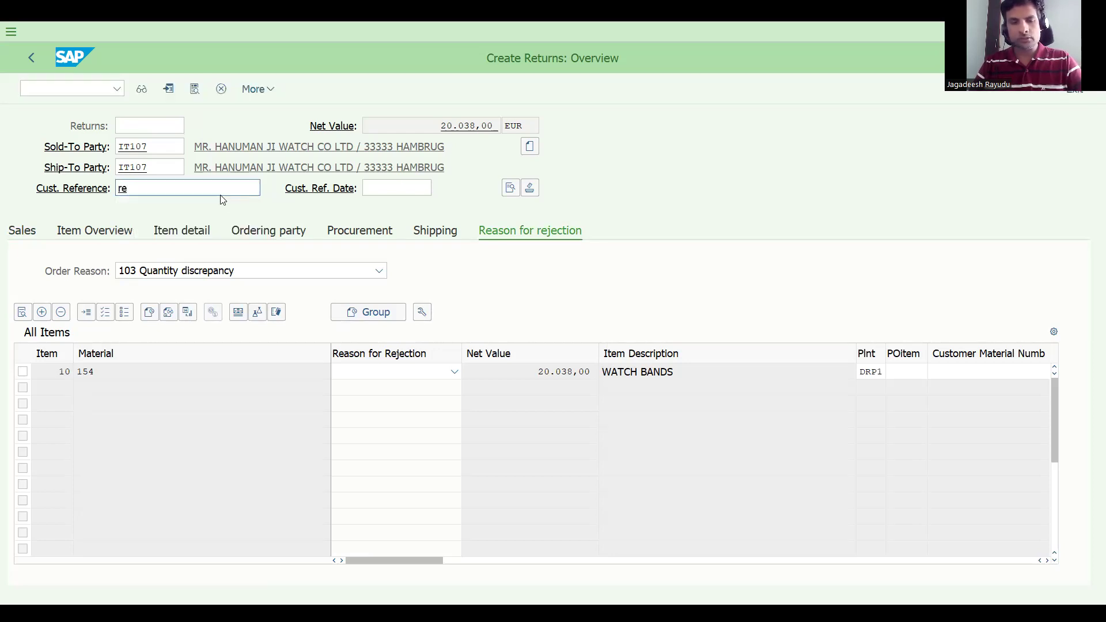
left_click(67, 87)
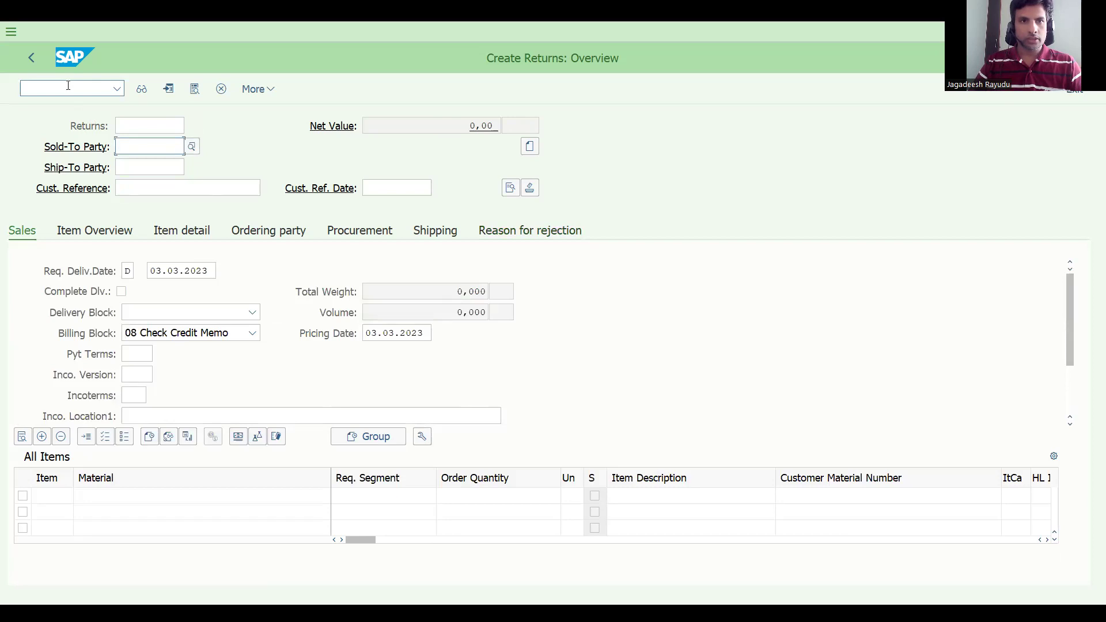
Show returns order 60000026's document flow at item level with /nva03
type("/nva03")
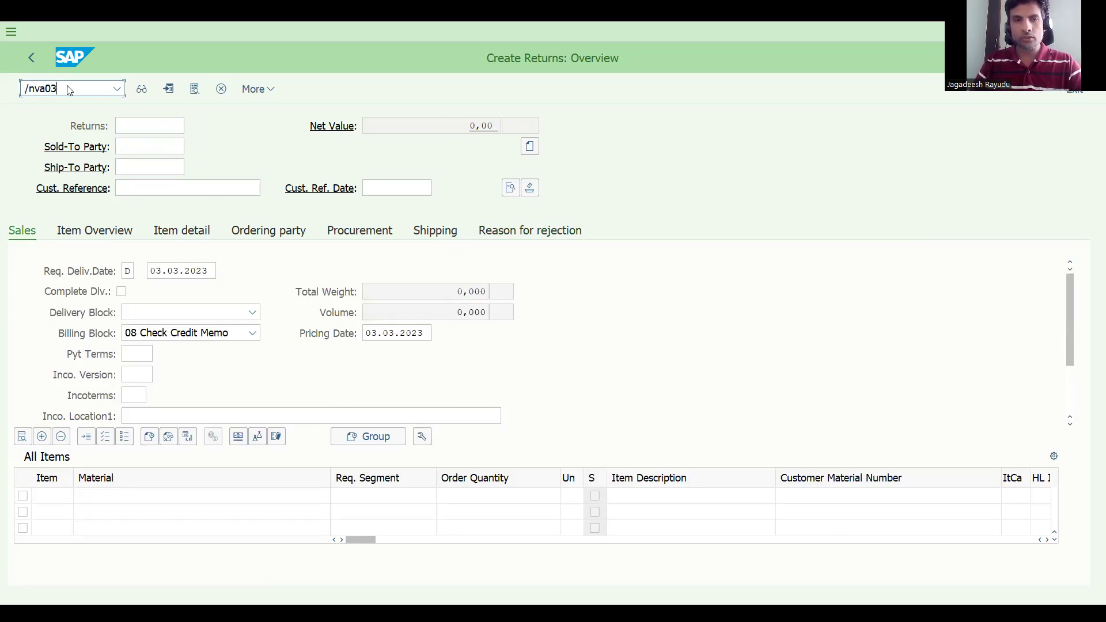
key("Return")
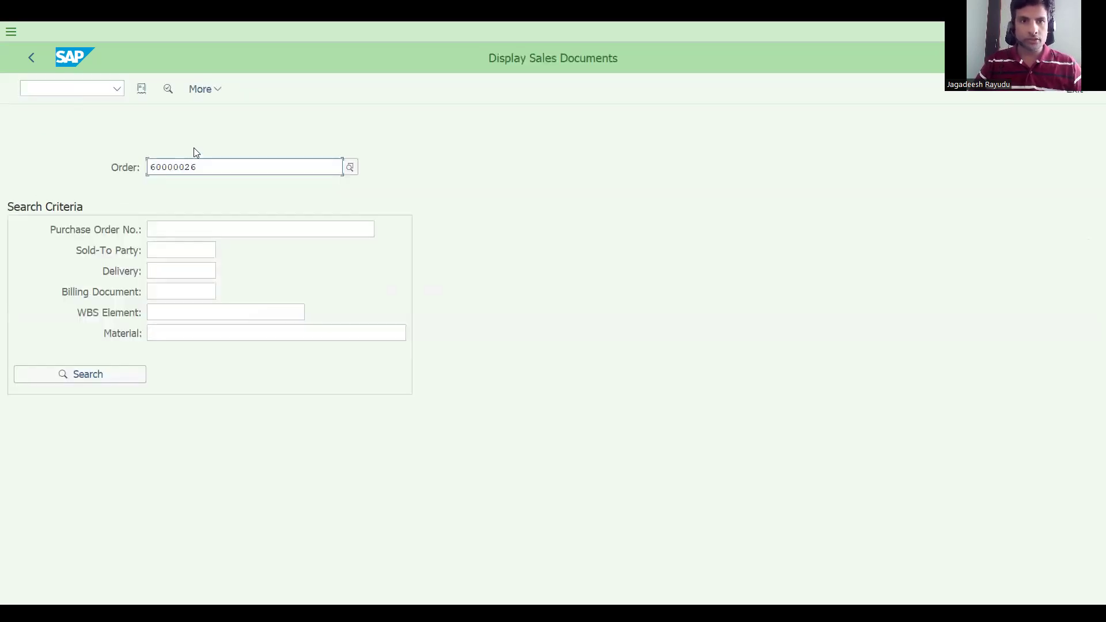
key("Return")
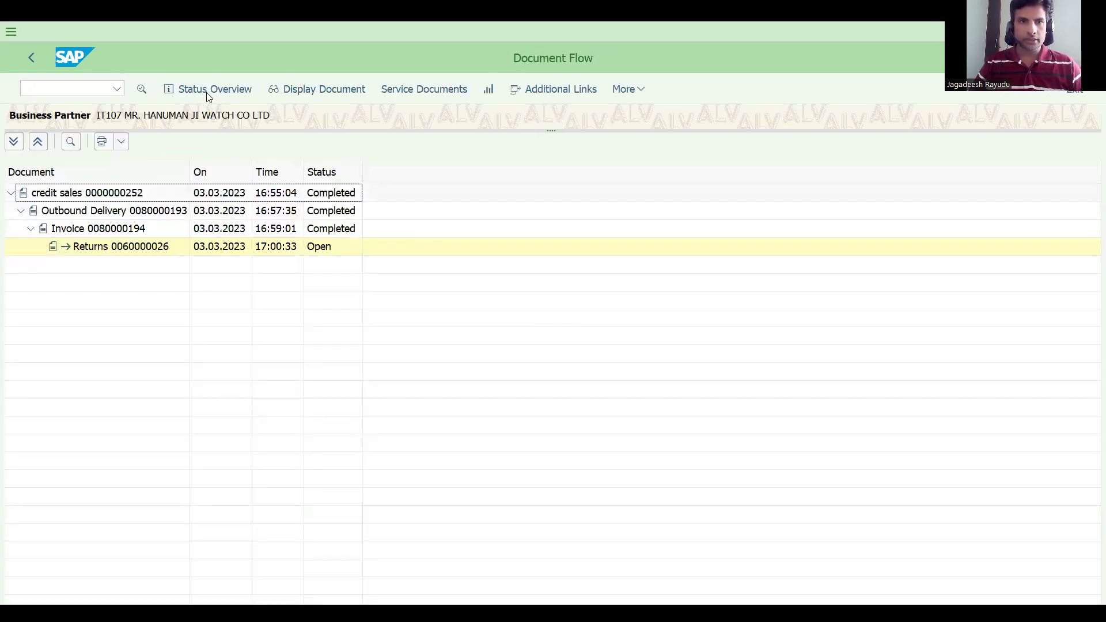
left_click(209, 92)
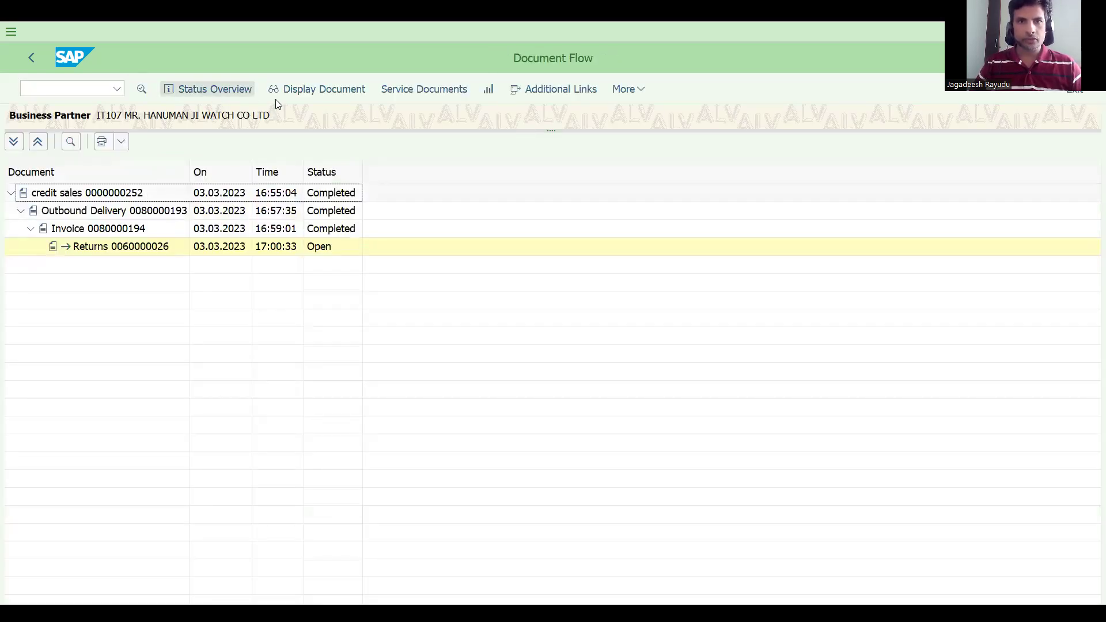
left_click(625, 94)
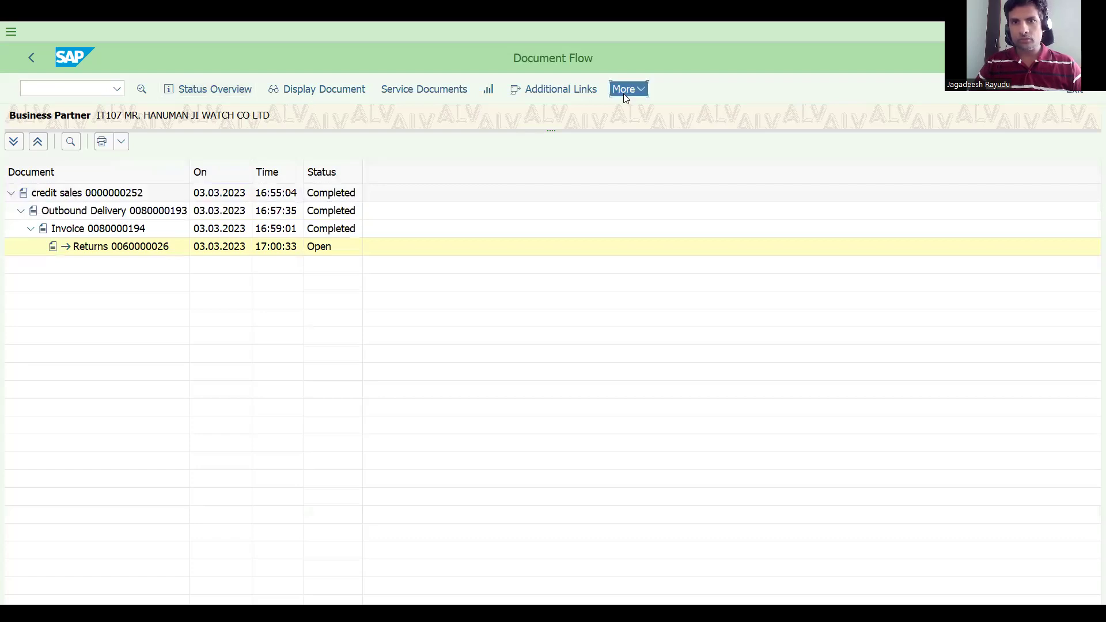
mouse_move(701, 107)
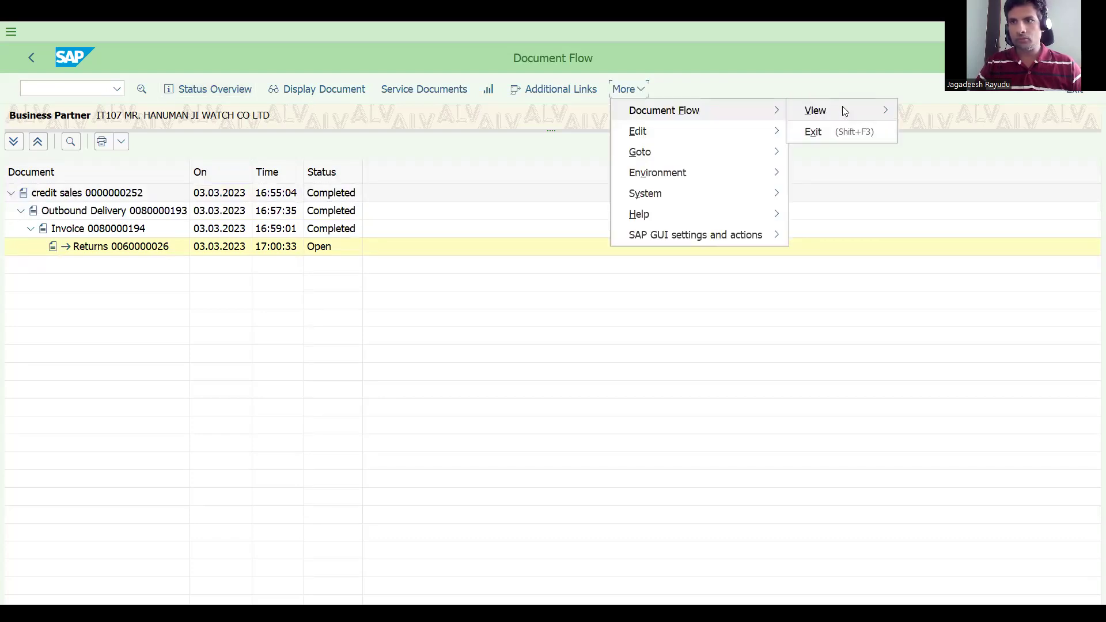
mouse_move(841, 107)
left_click(836, 138)
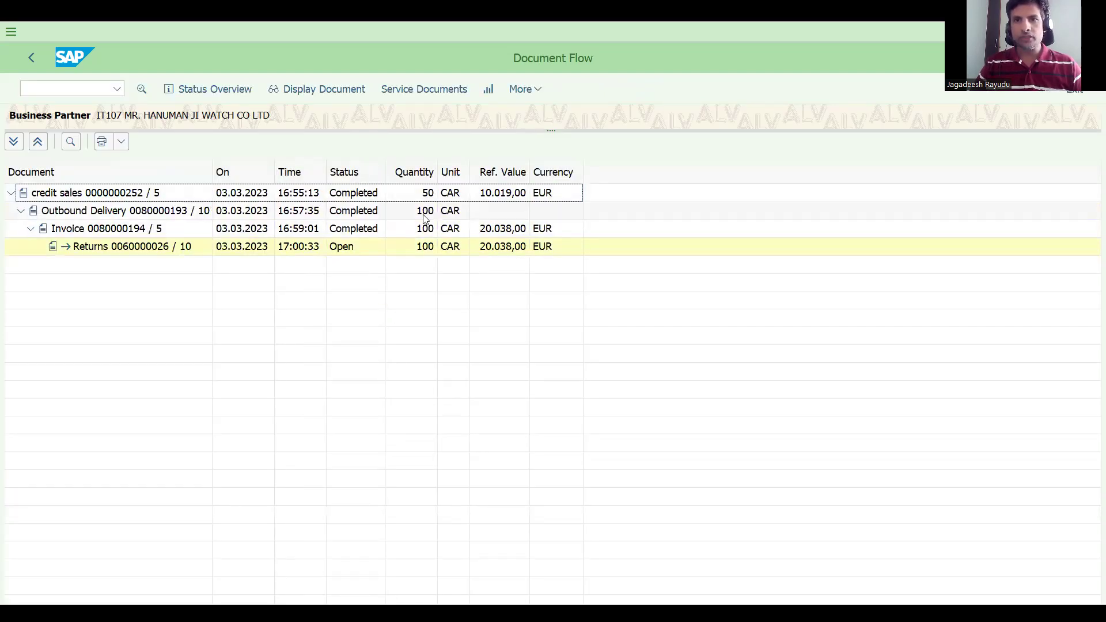
Start creating the returns delivery with /nvl01
left_click(56, 89)
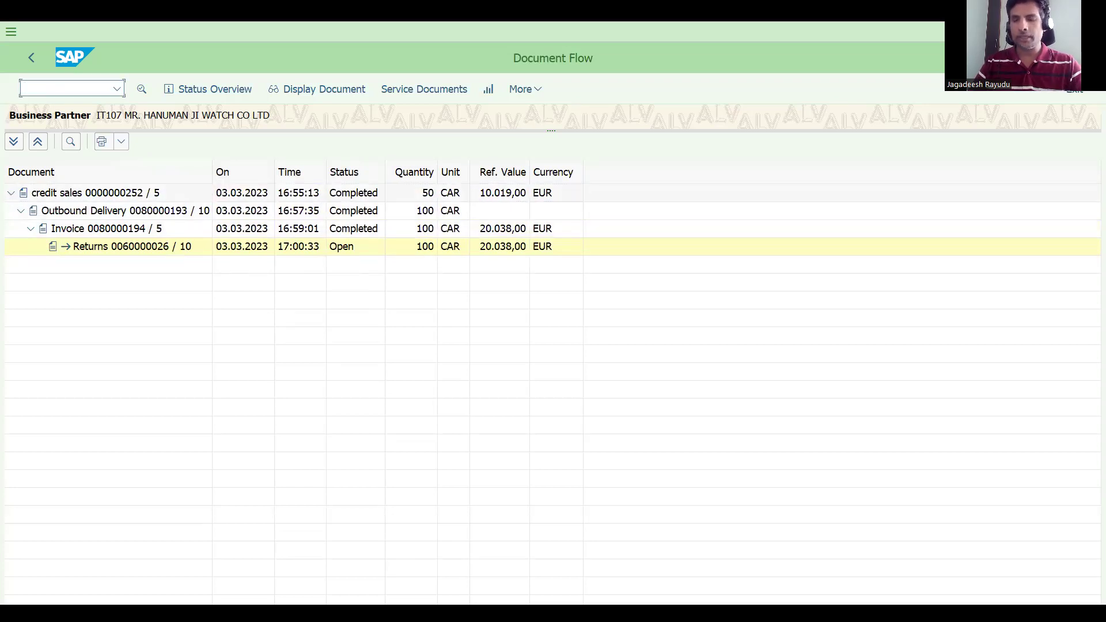
type("/nvl01n")
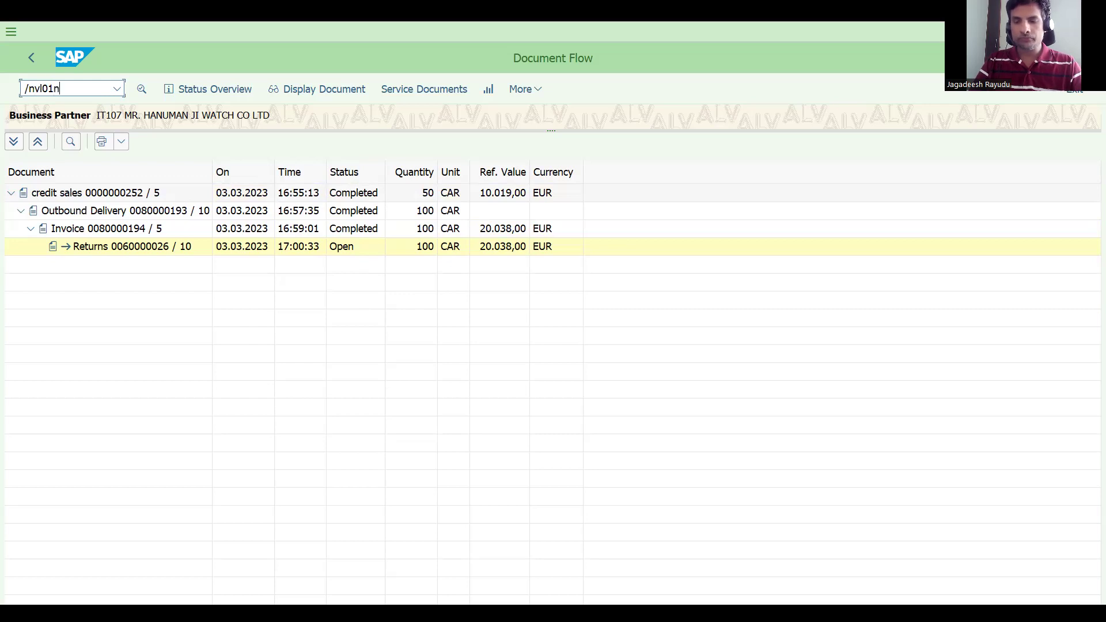
key("Return")
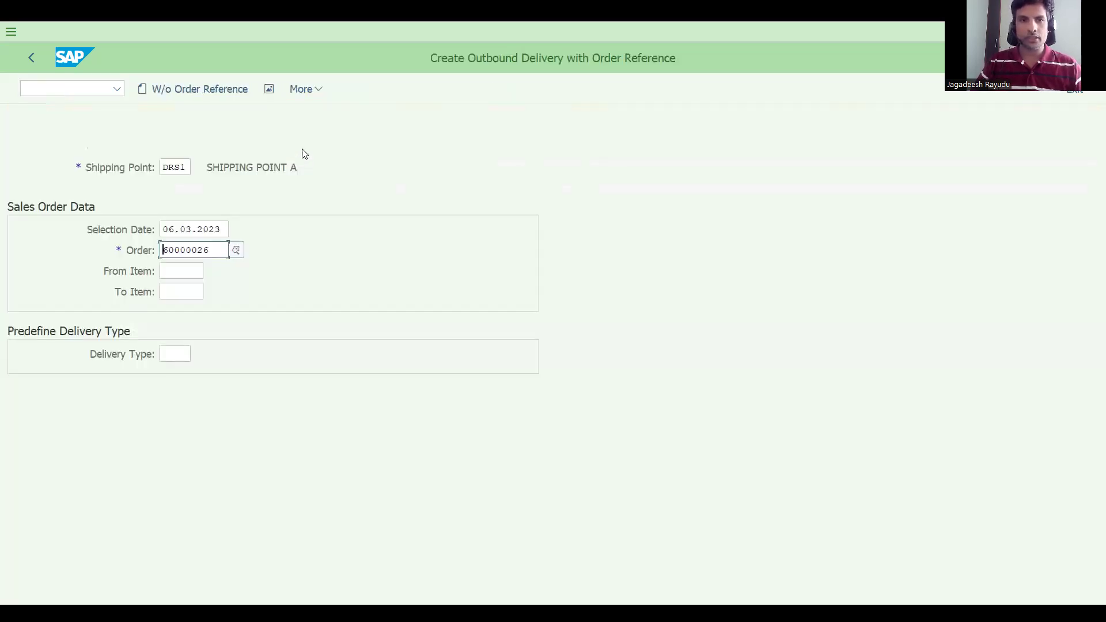
Create the delivery for returns 60000026 with quantity 1 and post goods receipt
key("Return")
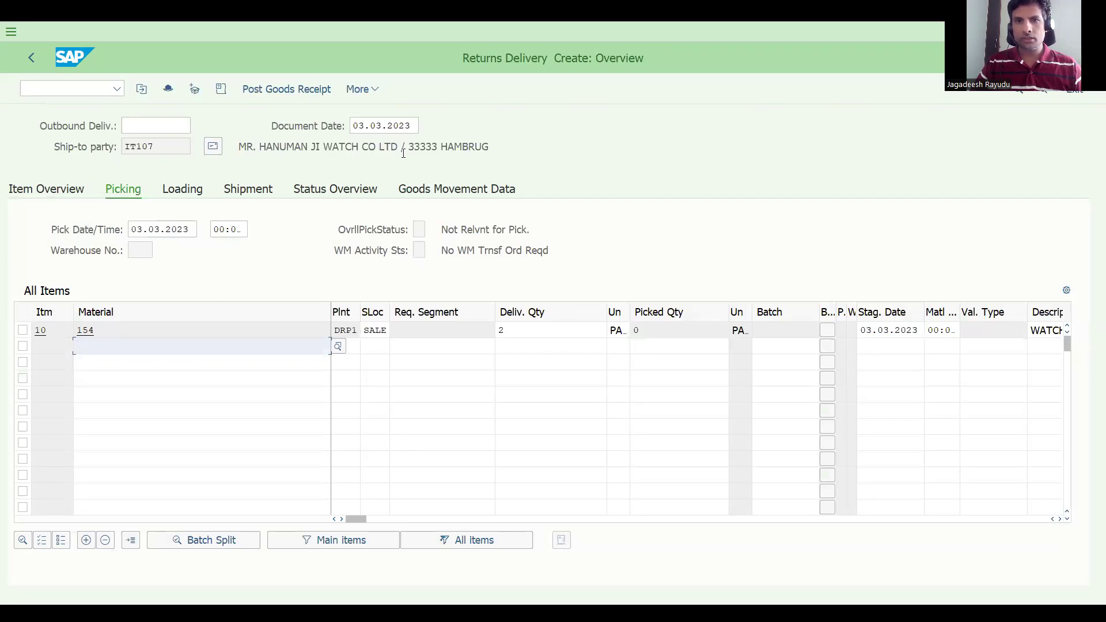
left_click(515, 330)
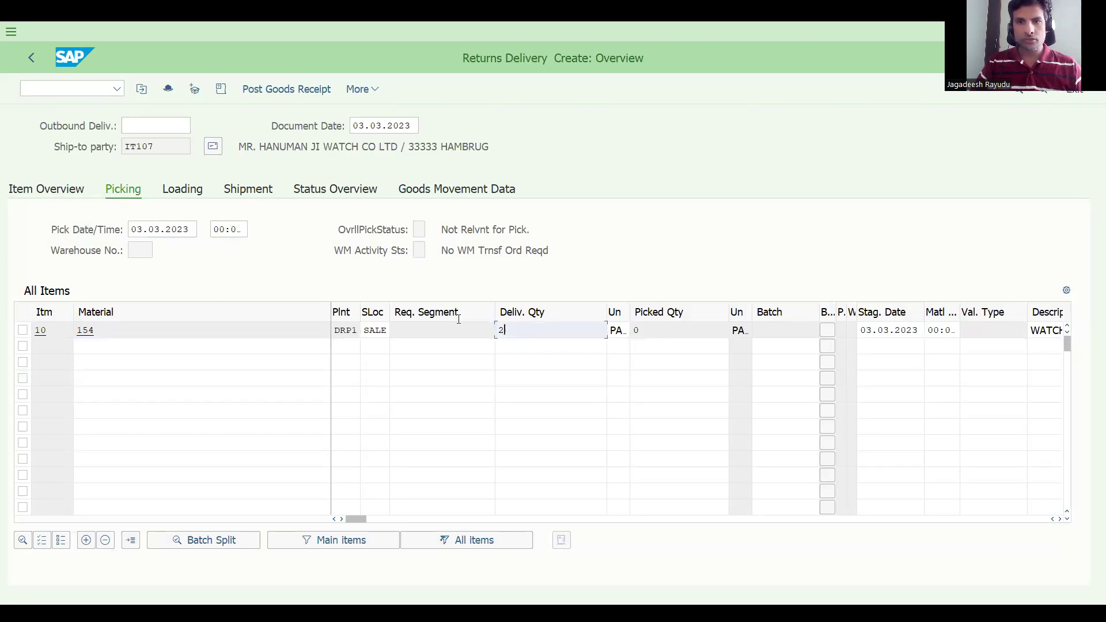
type("1")
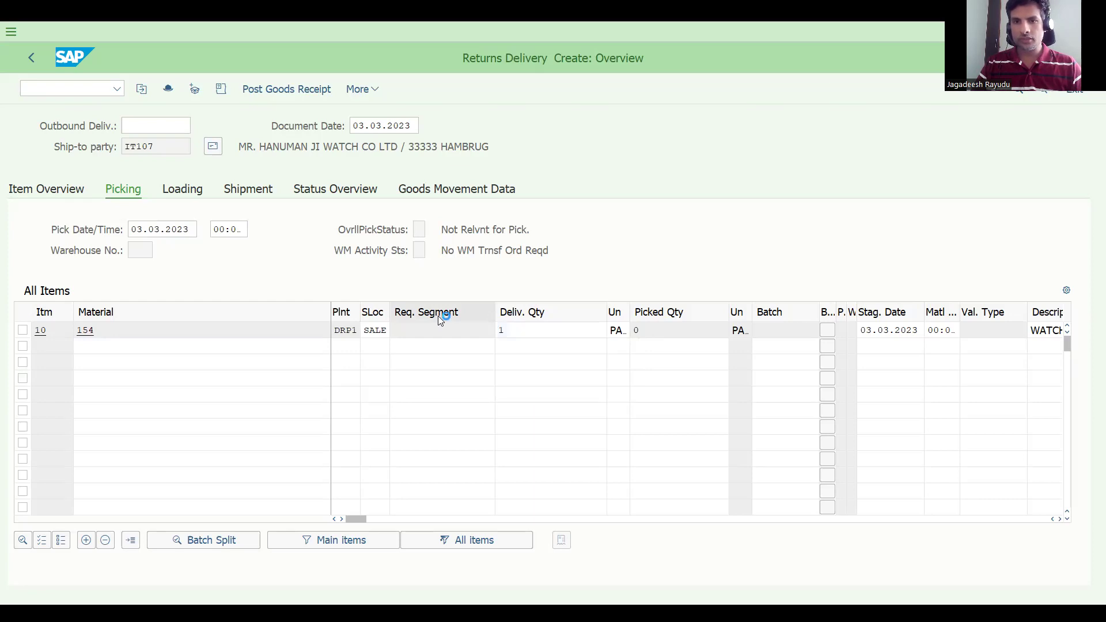
key("Escape")
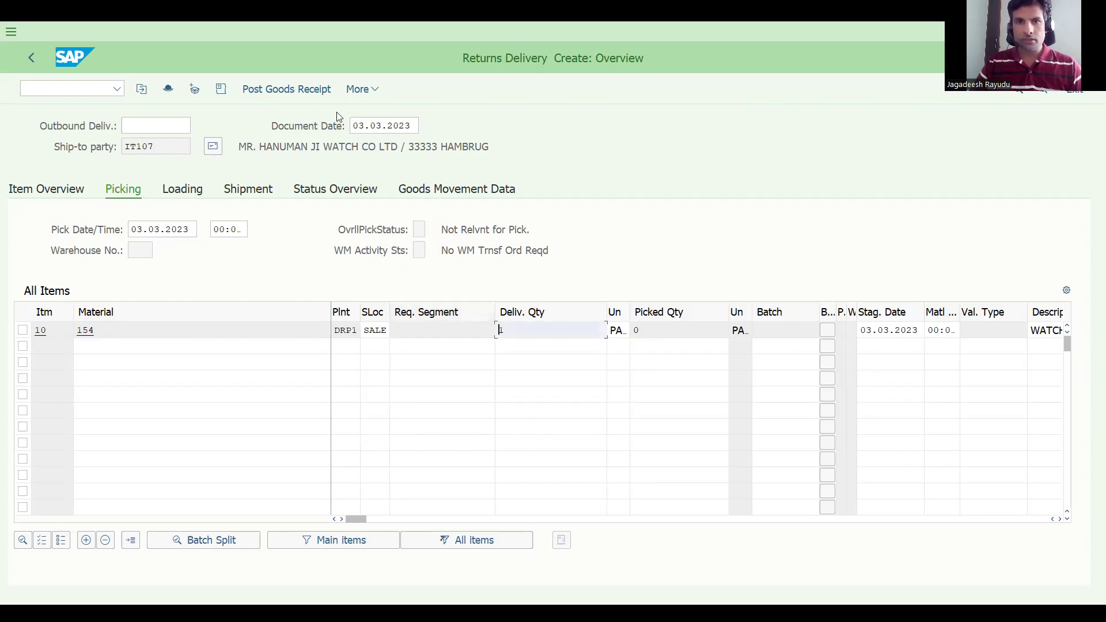
left_click(285, 88)
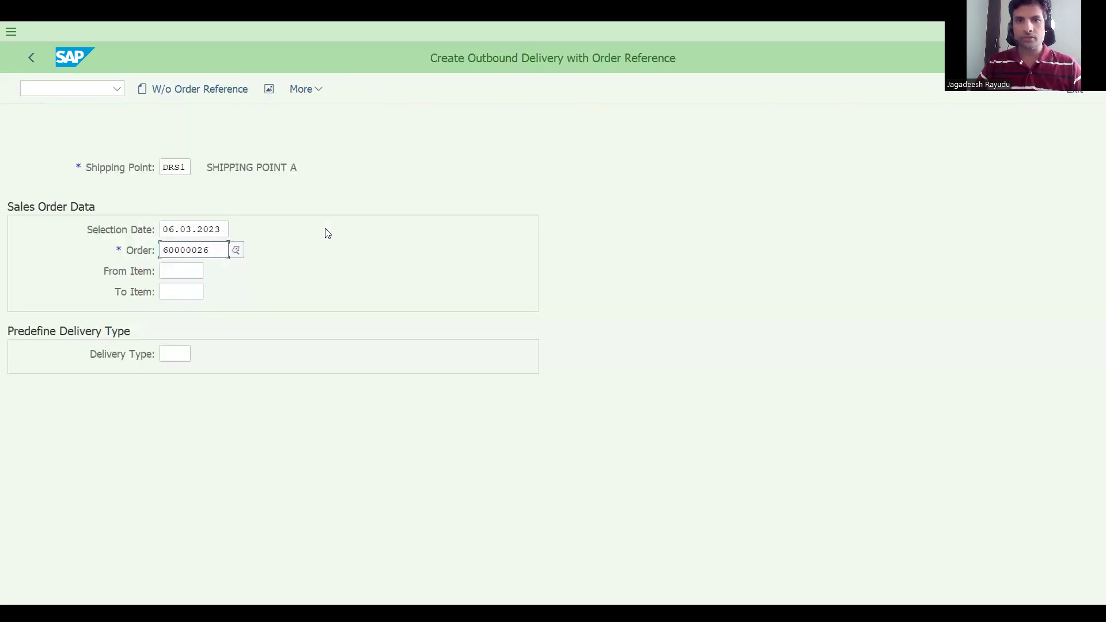
Create the credit billing for returns 60000026 with /nvf01, making it Fully Invoiced
left_click(56, 86)
type("/nvf01")
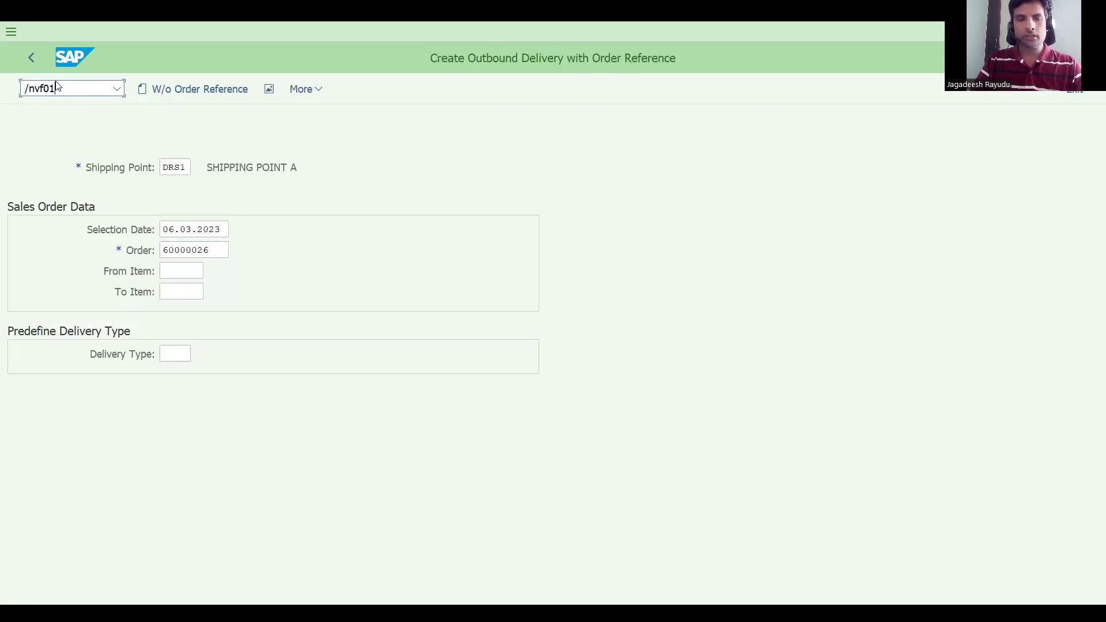
key("Return")
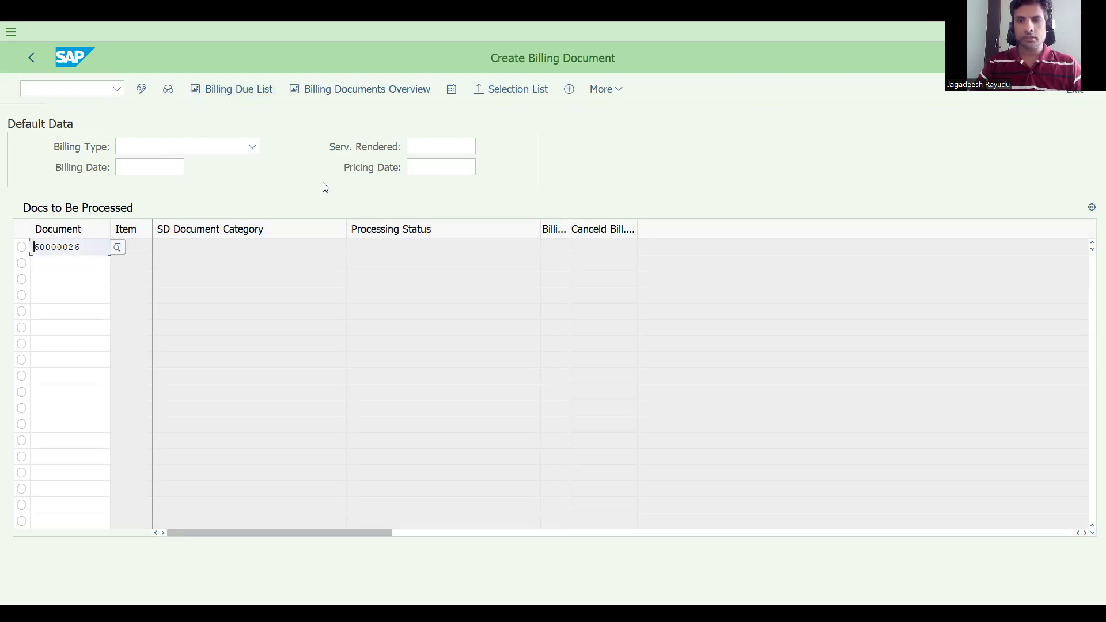
key("Return")
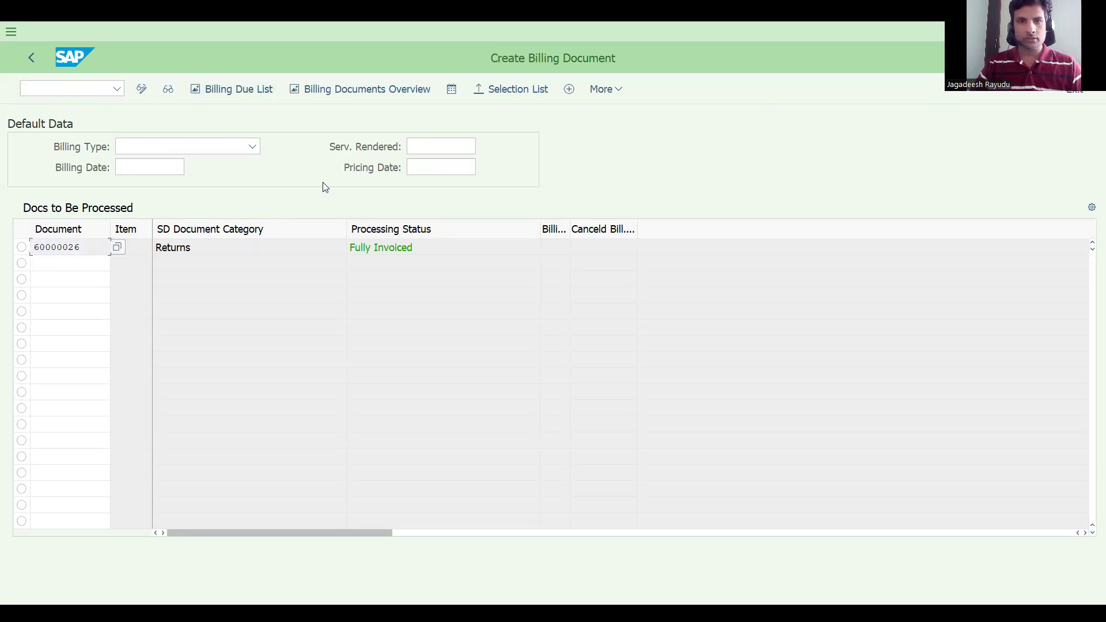
left_click(55, 91)
type("/nvf03")
key("Return")
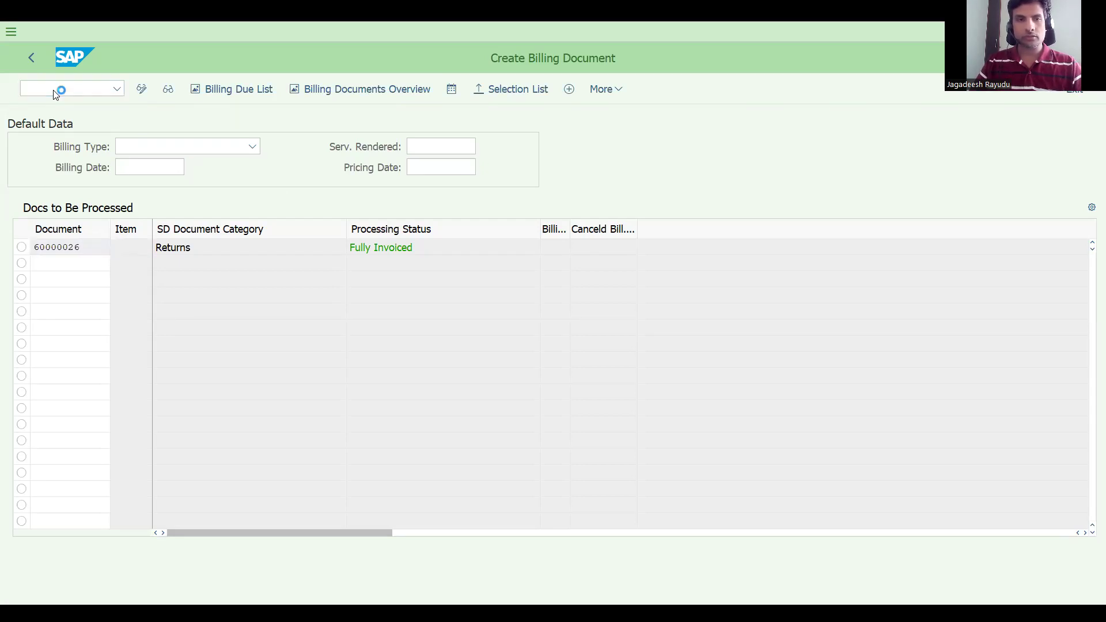
Open the document flow of returns order 60000026
left_click(52, 85)
type("/")
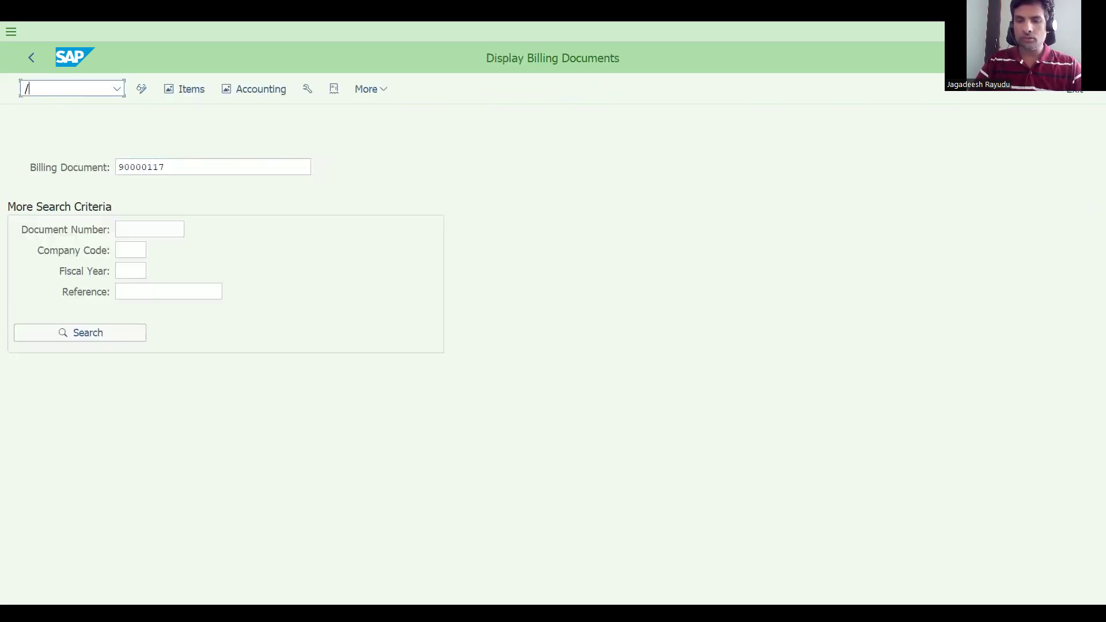
type("nva03")
key("Return")
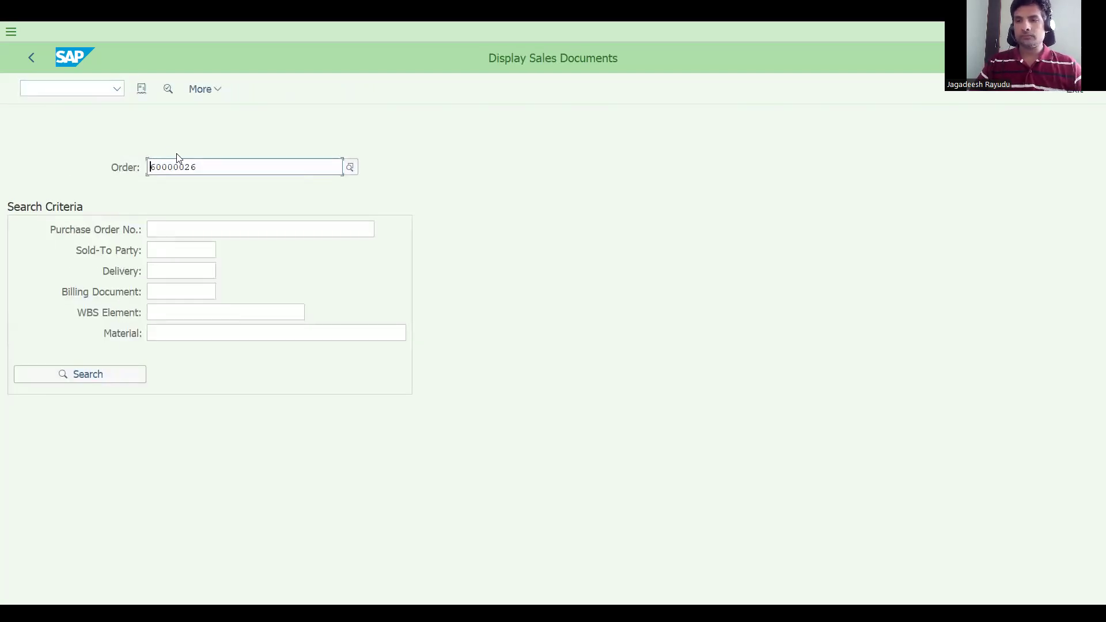
left_click(142, 90)
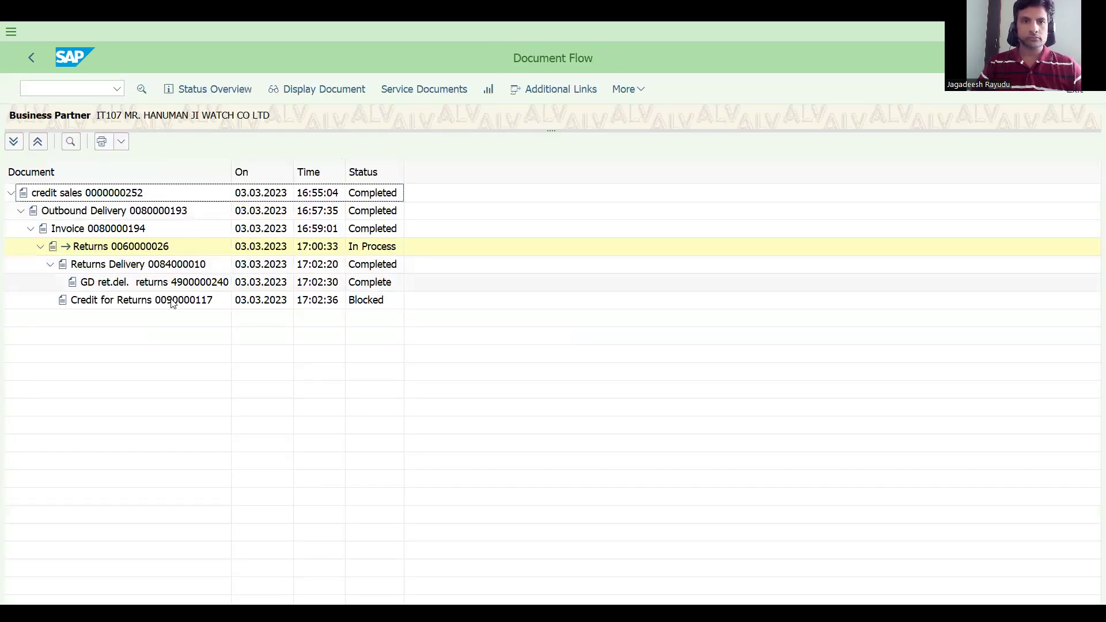
left_click(176, 305)
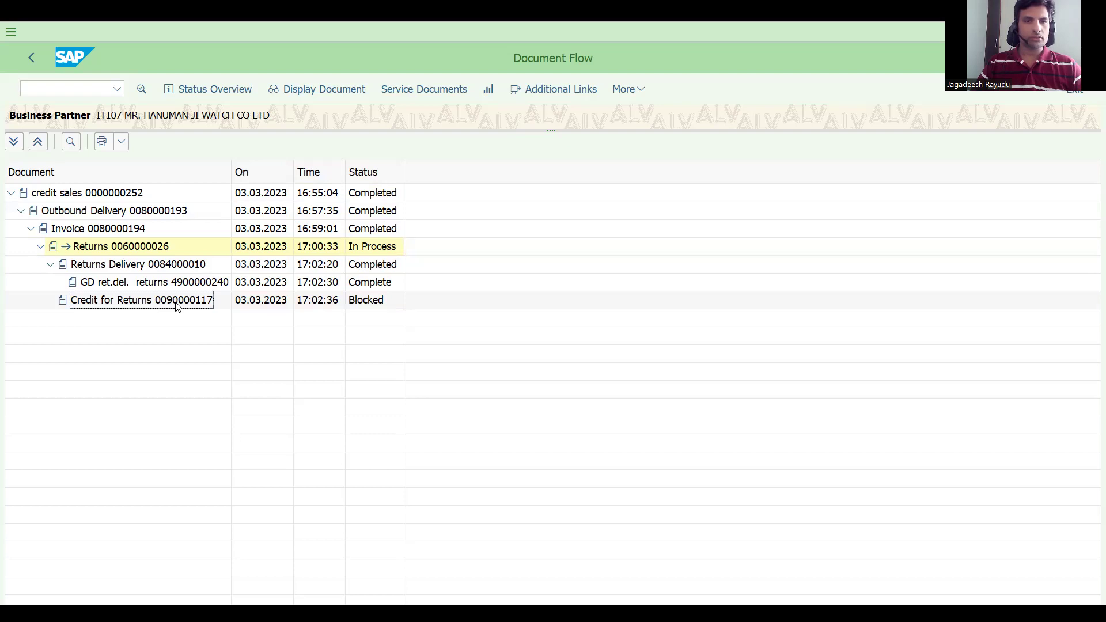
left_click(324, 90)
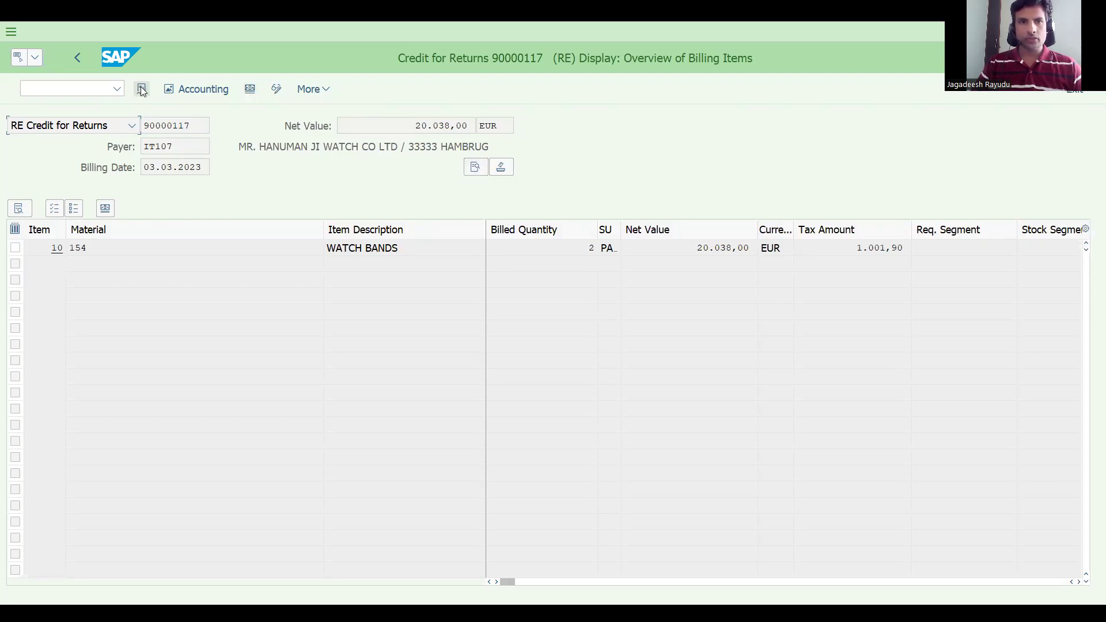
left_click(76, 60)
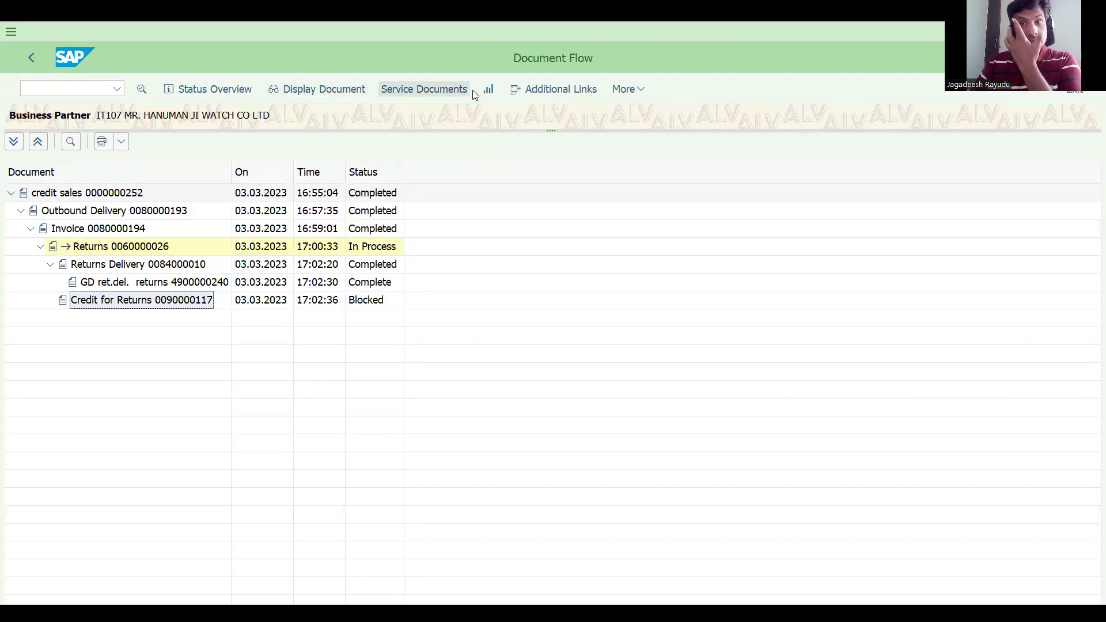
left_click(626, 90)
mouse_move(667, 115)
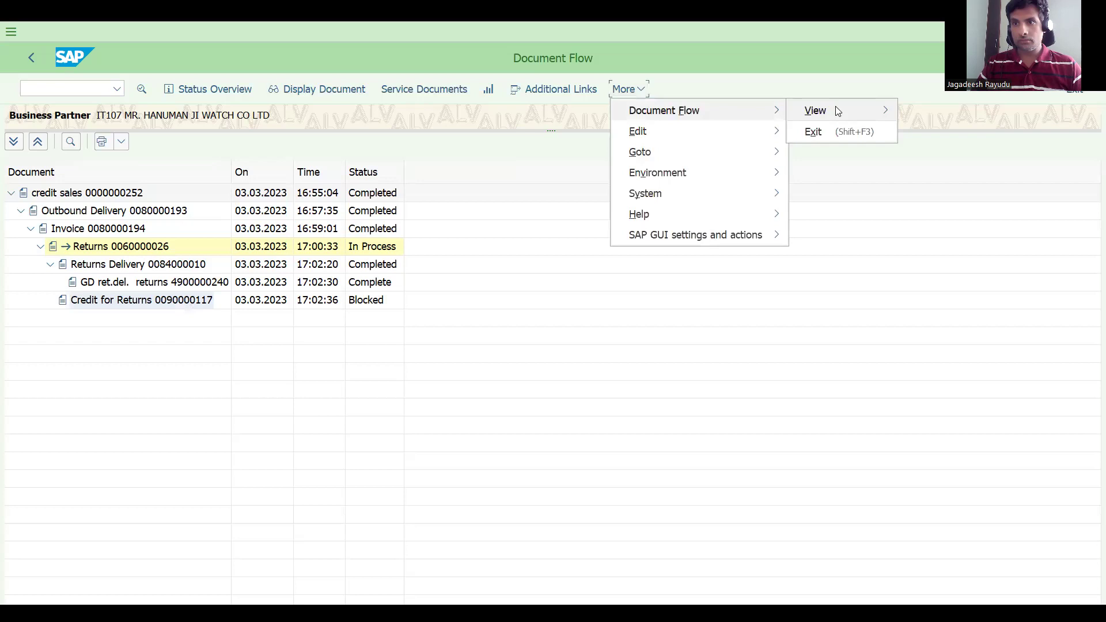
mouse_move(836, 111)
left_click(924, 129)
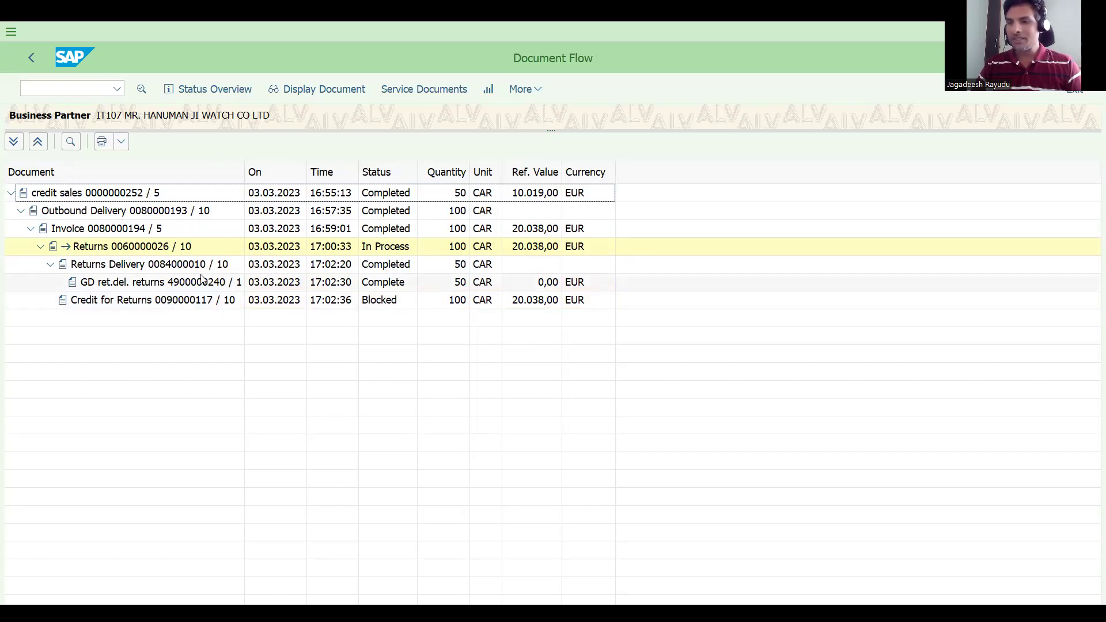
double_click(125, 196)
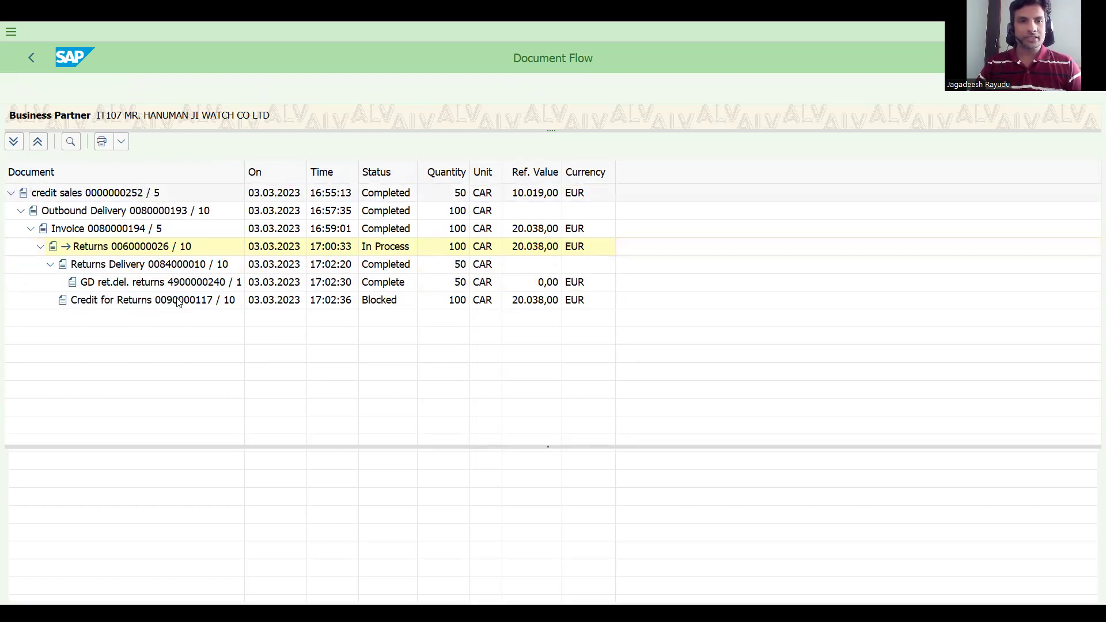
double_click(135, 229)
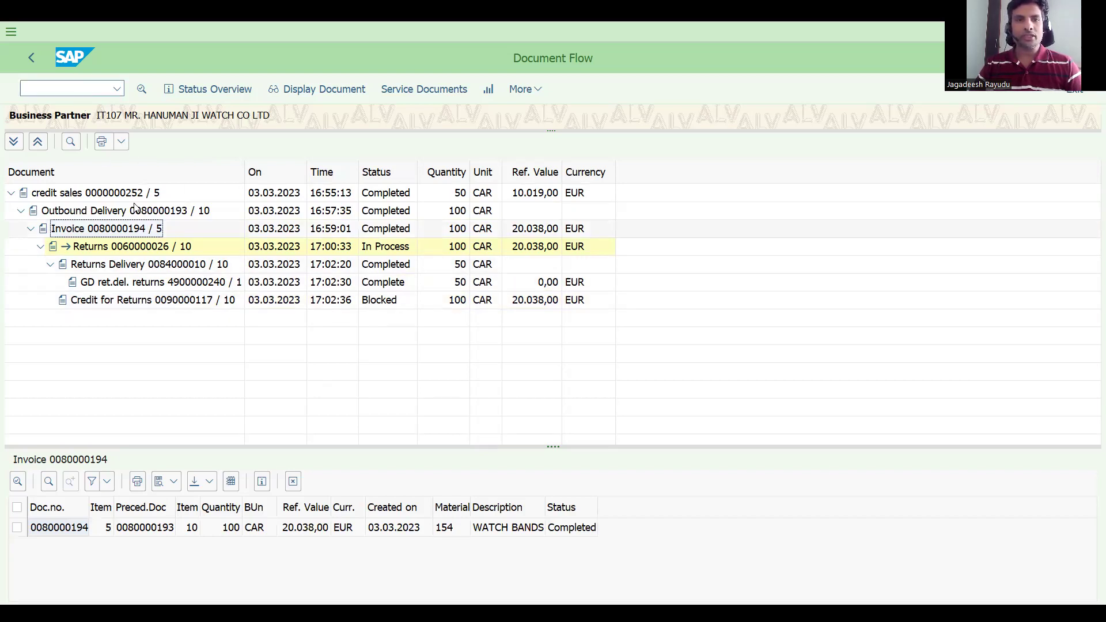
left_click(75, 528)
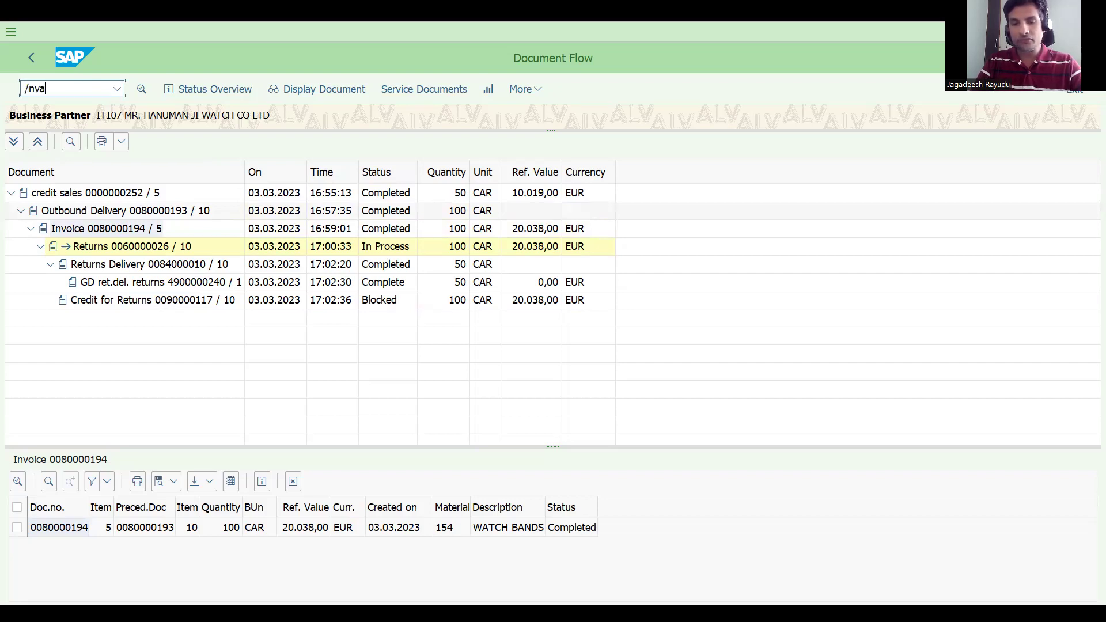
left_click(85, 92)
type("/nva01")
key("Return")
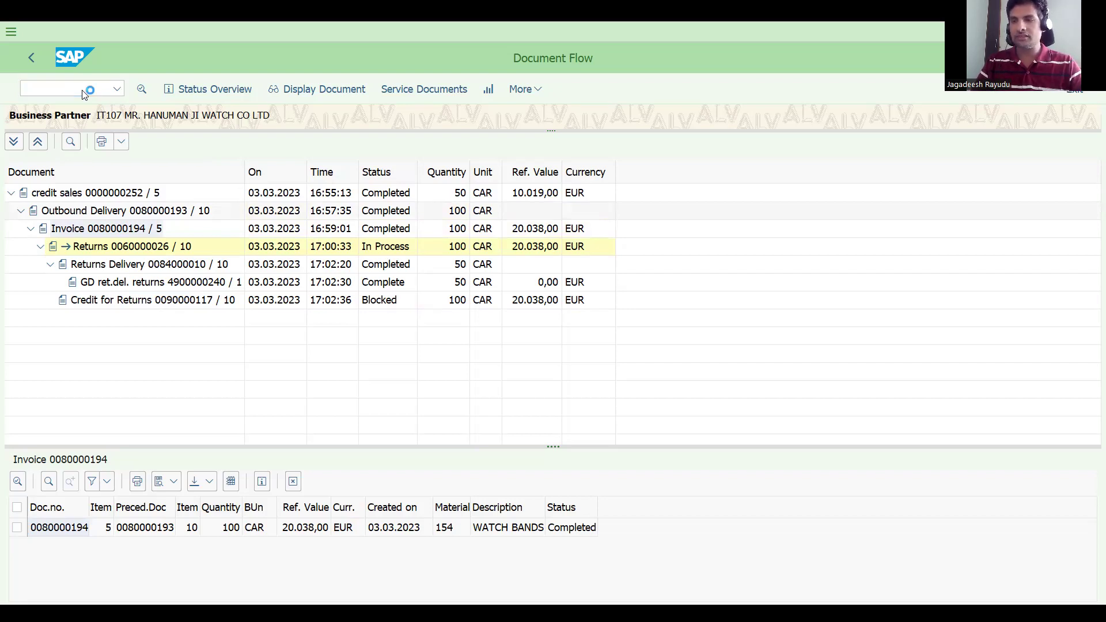
type("dr")
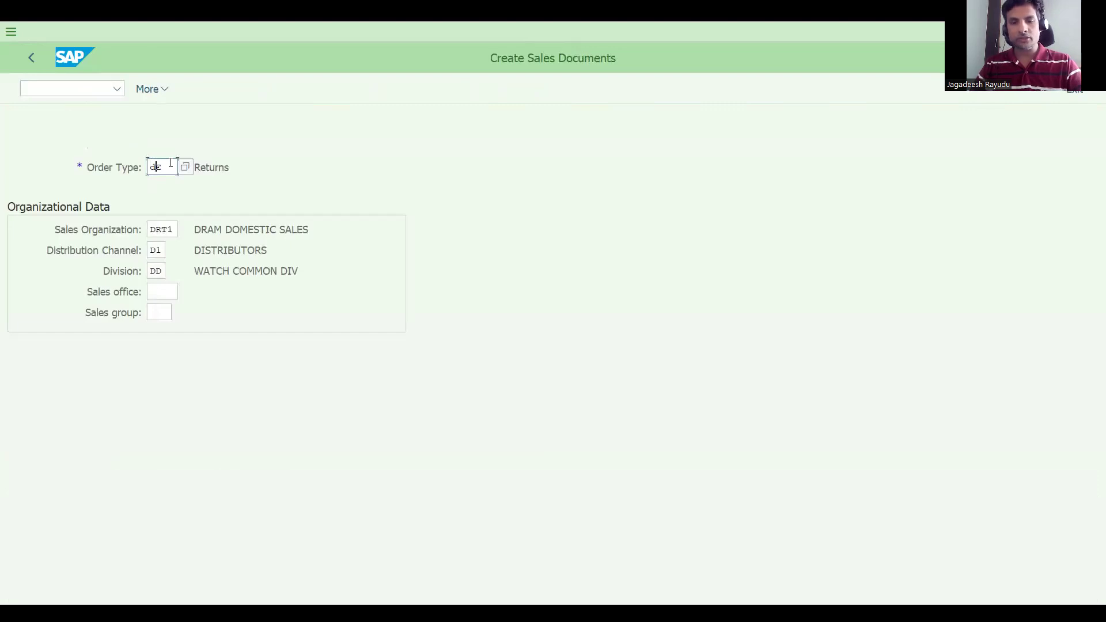
left_click(151, 87)
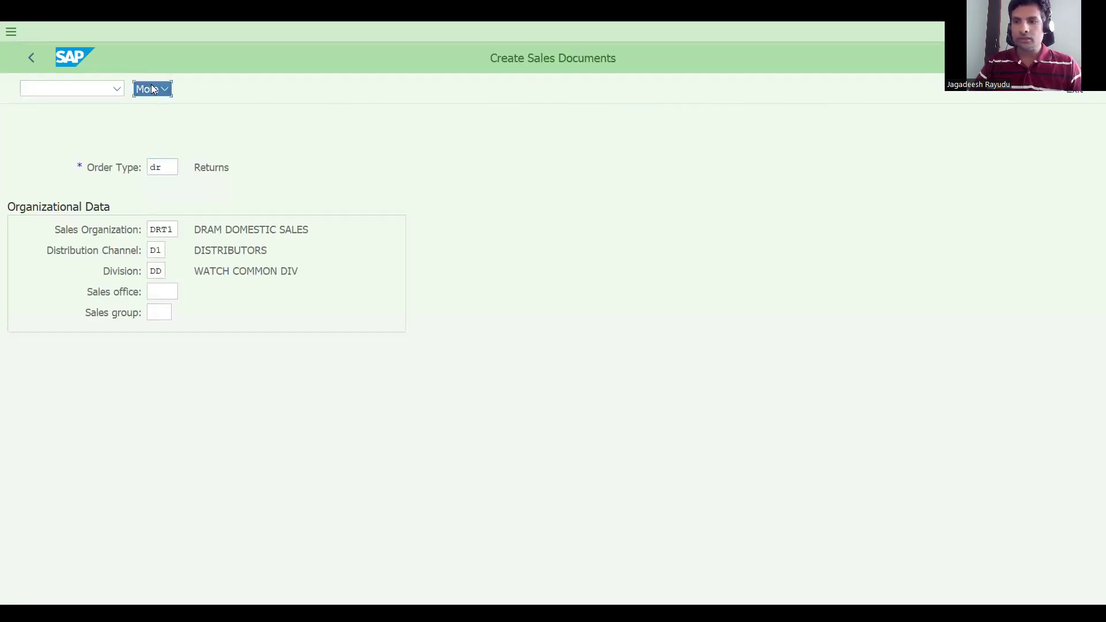
mouse_move(218, 133)
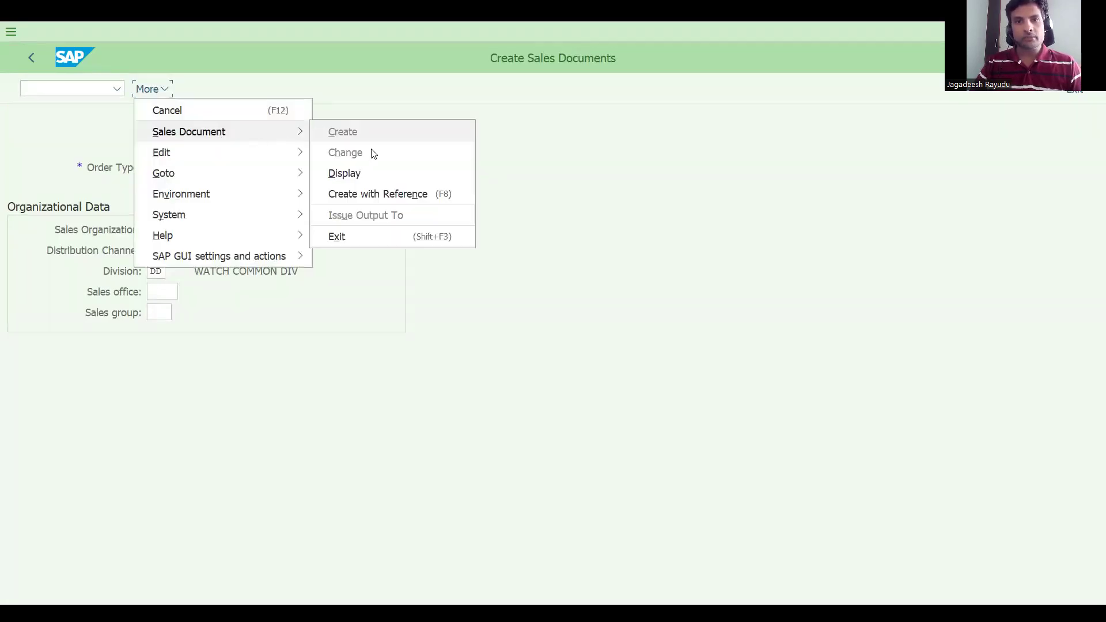
left_click(388, 196)
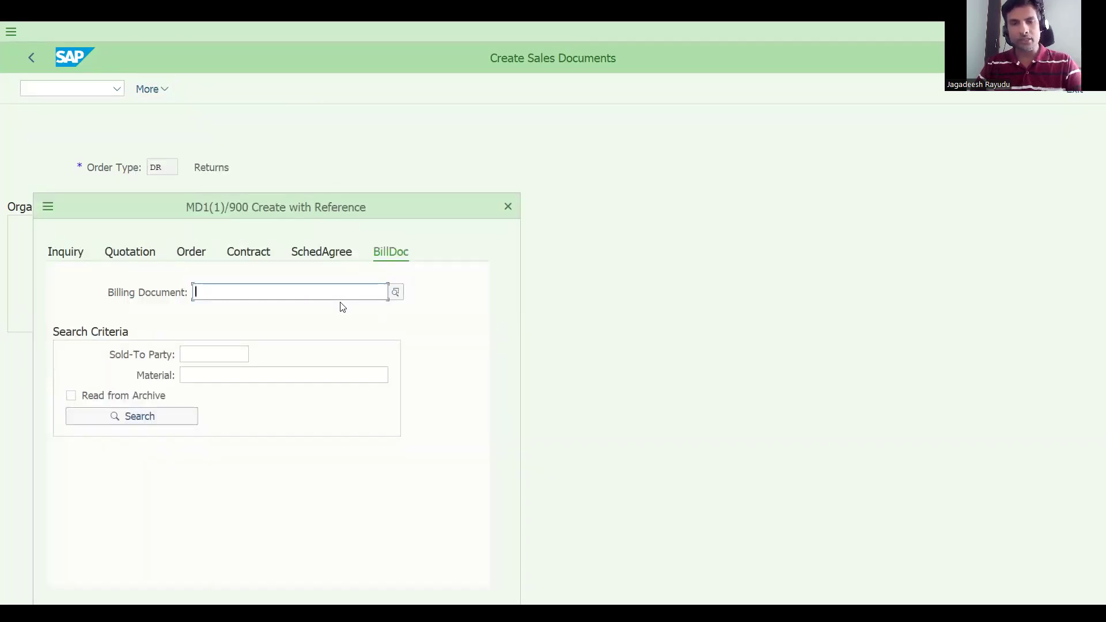
key("ctrl+v")
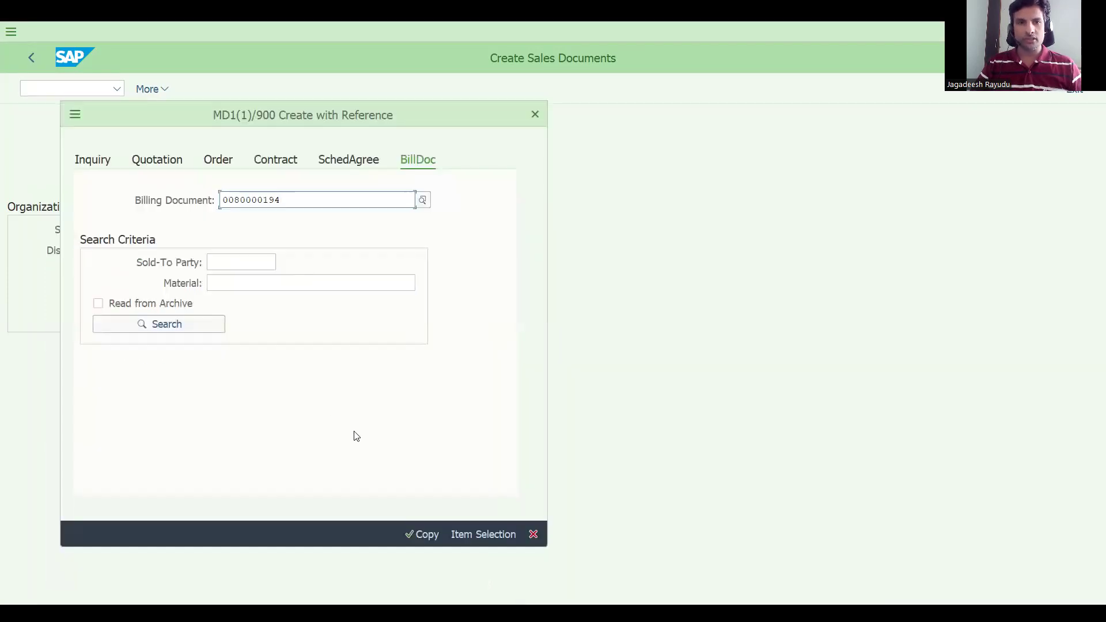
left_click(427, 535)
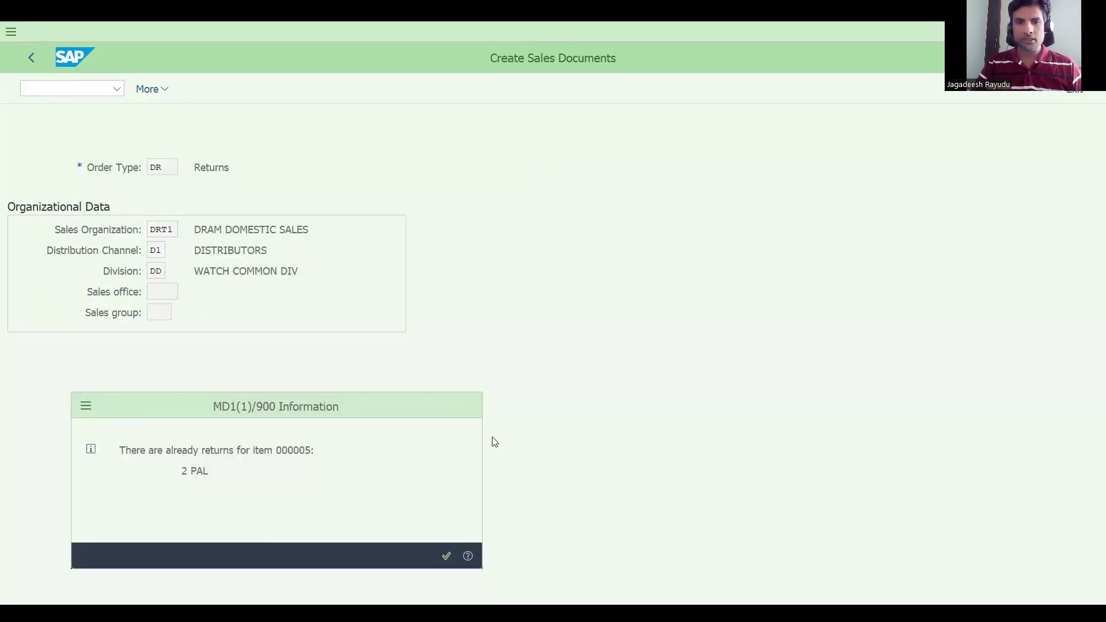
Dismiss the returns notice, delete item 10 and set item 5's target quantity to 1
key("Return")
key("Return")
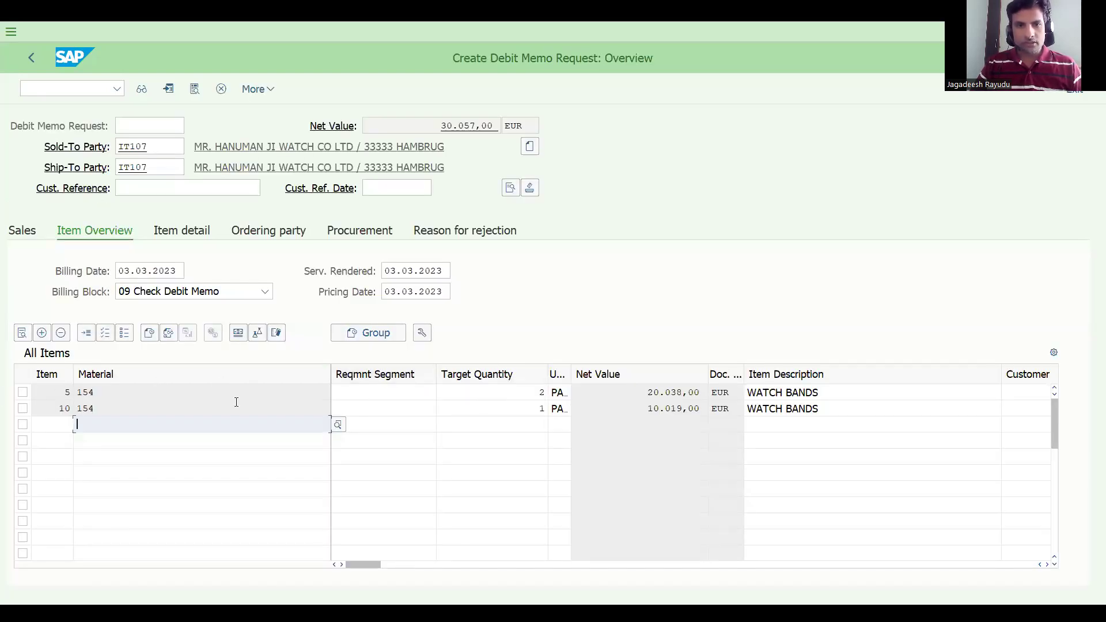
left_click(22, 408)
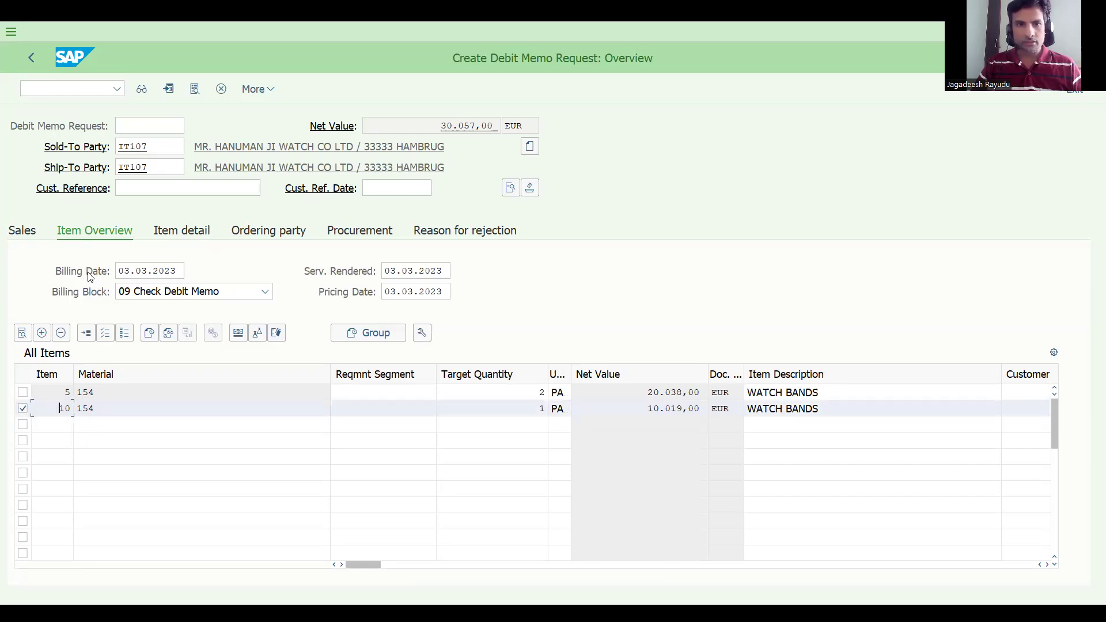
left_click(60, 334)
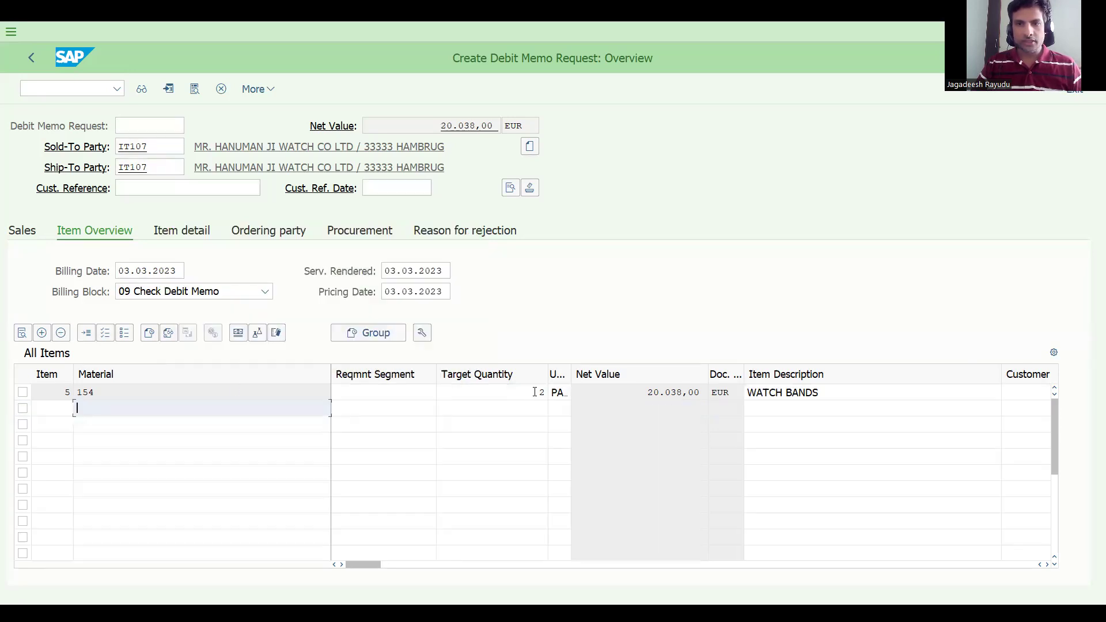
type("1")
key("Return")
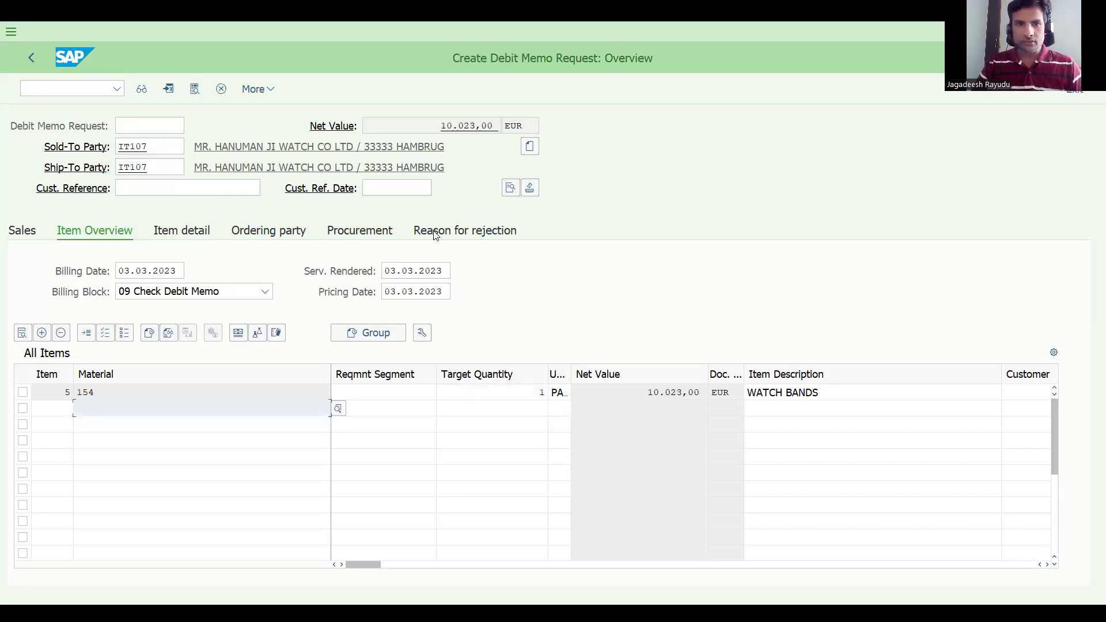
Set the order reason to 100 Price difference on the Sales header data
left_click(33, 232)
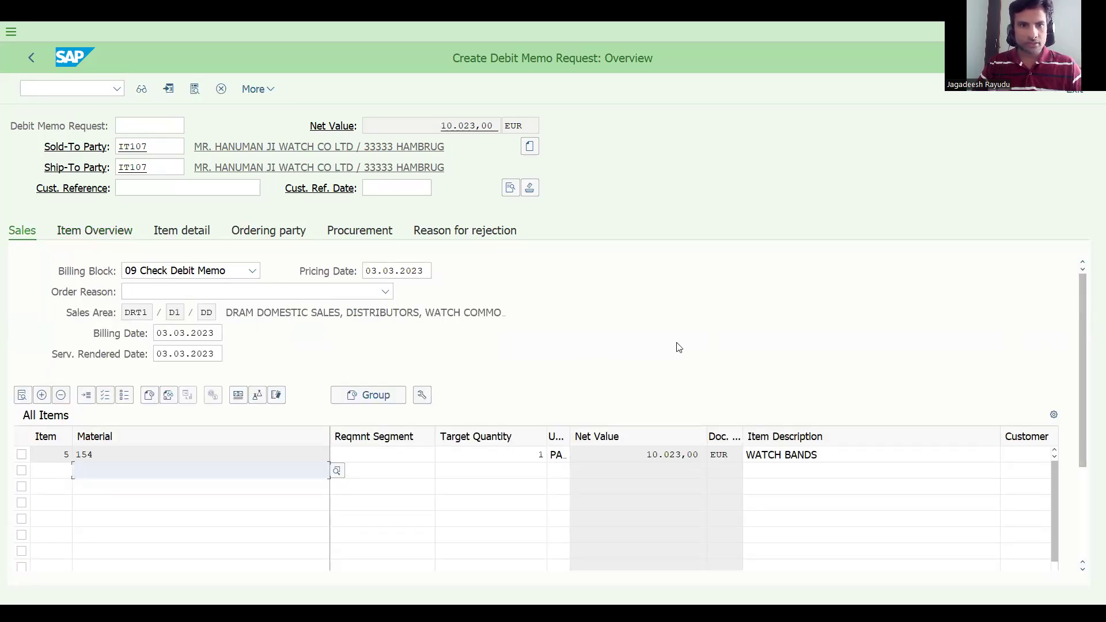
left_click(331, 297)
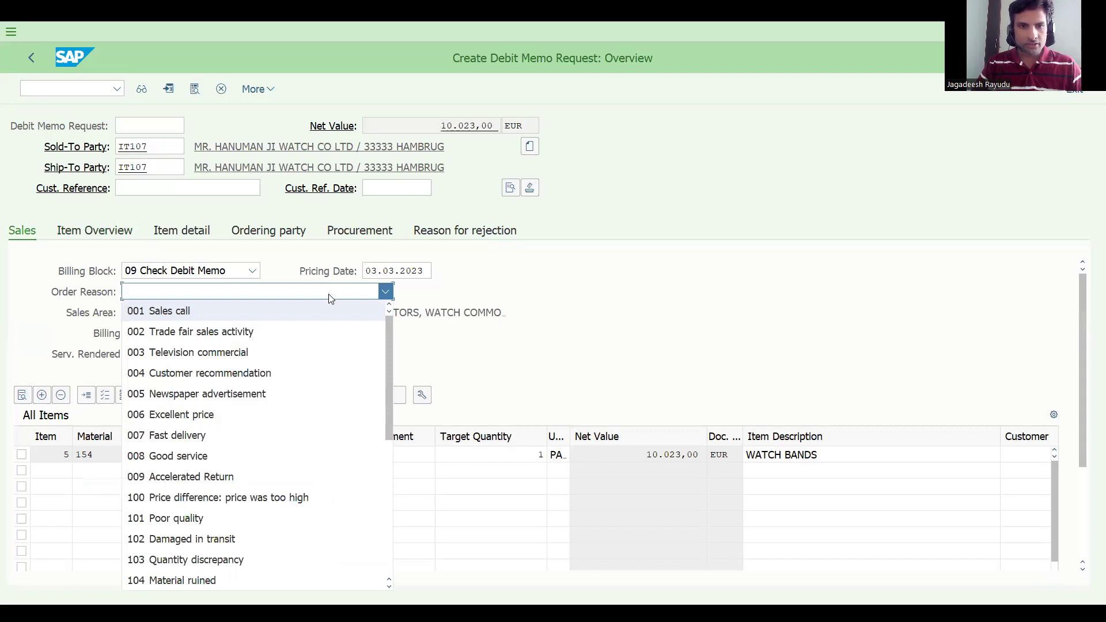
left_click(251, 499)
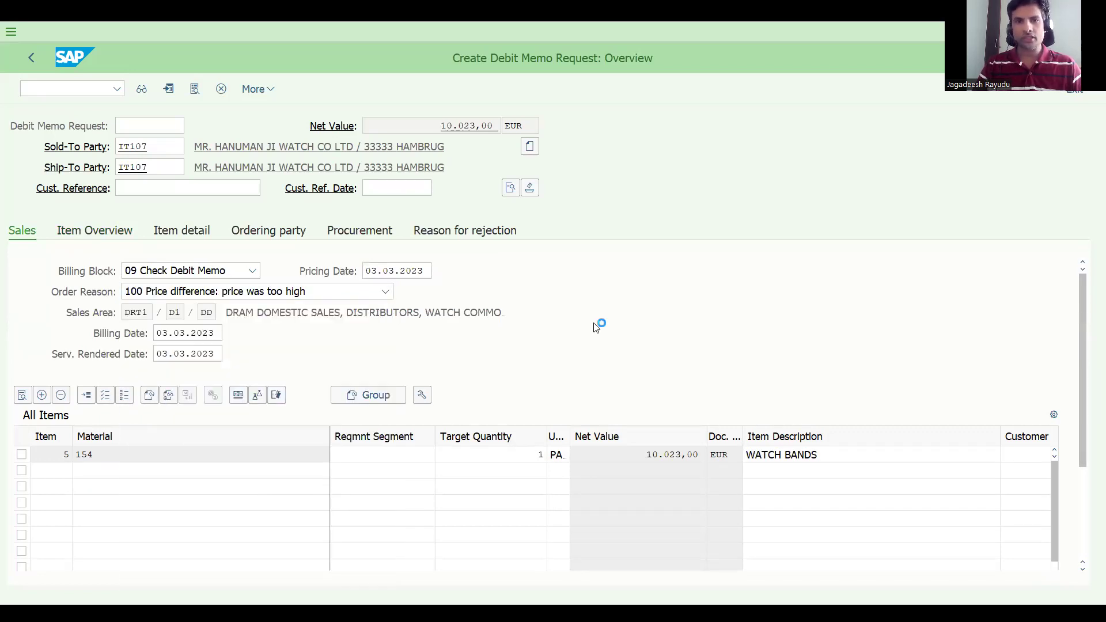
key("Return")
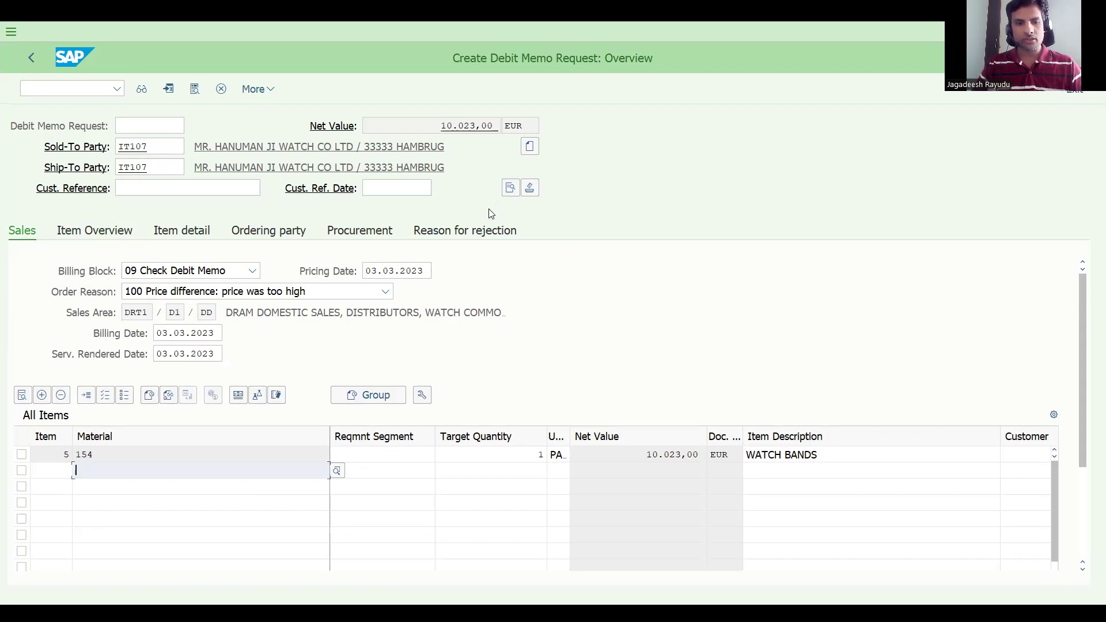
Clear the billing block and save the debit memo request
left_click(239, 270)
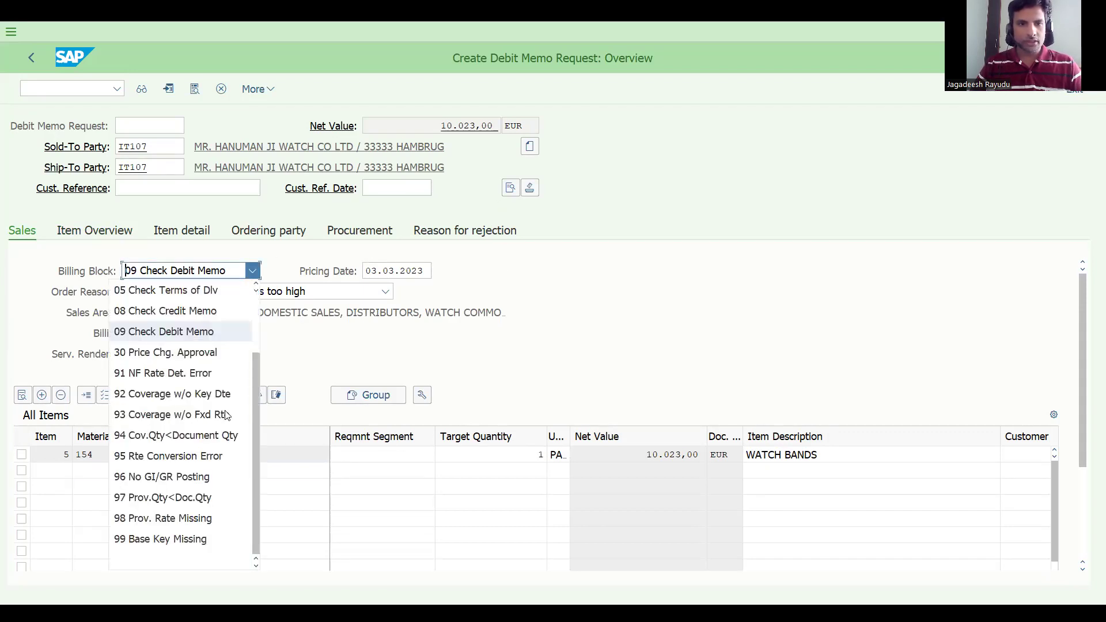
left_click(209, 551)
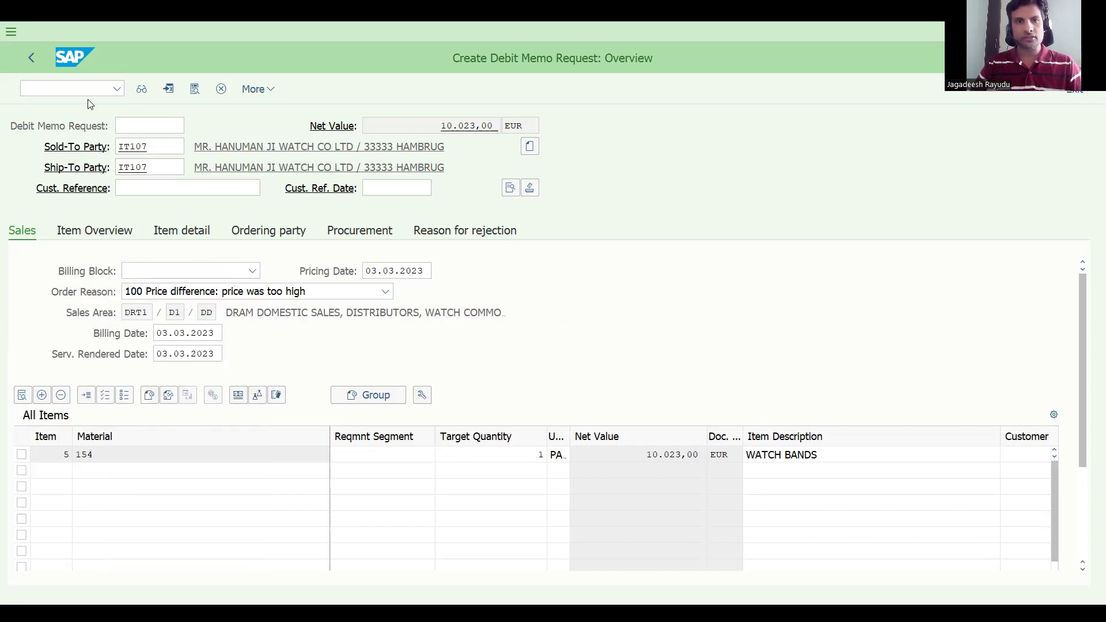
key("ctrl+s")
left_click(74, 85)
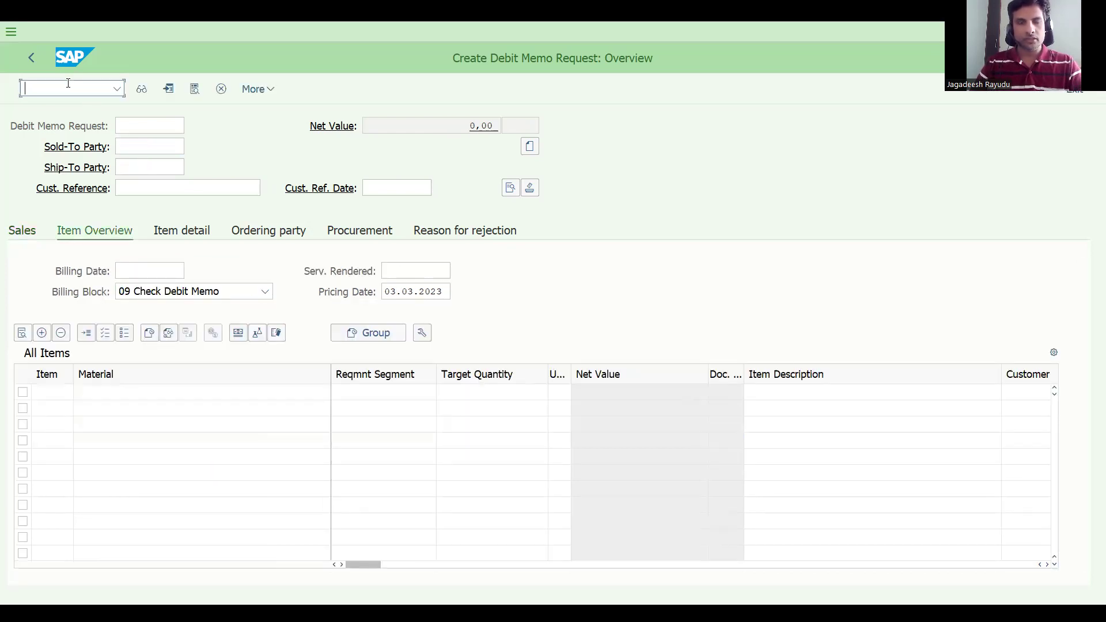
Create and save the L2 debit memo from request 70000009 with /nvf01
type("/nvf01")
key("Return")
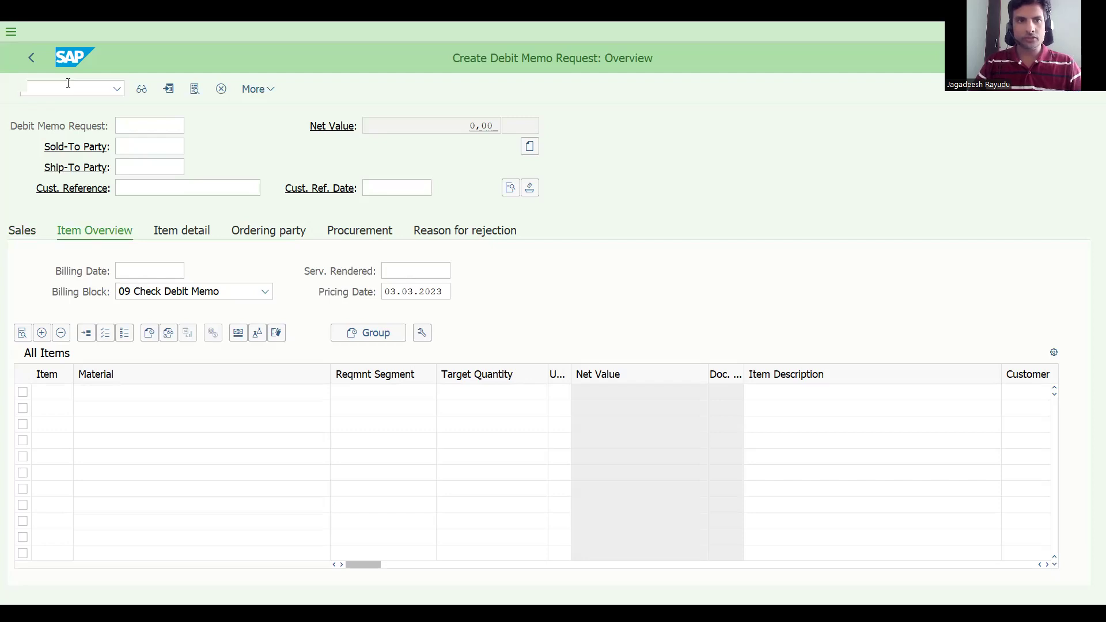
key("Return")
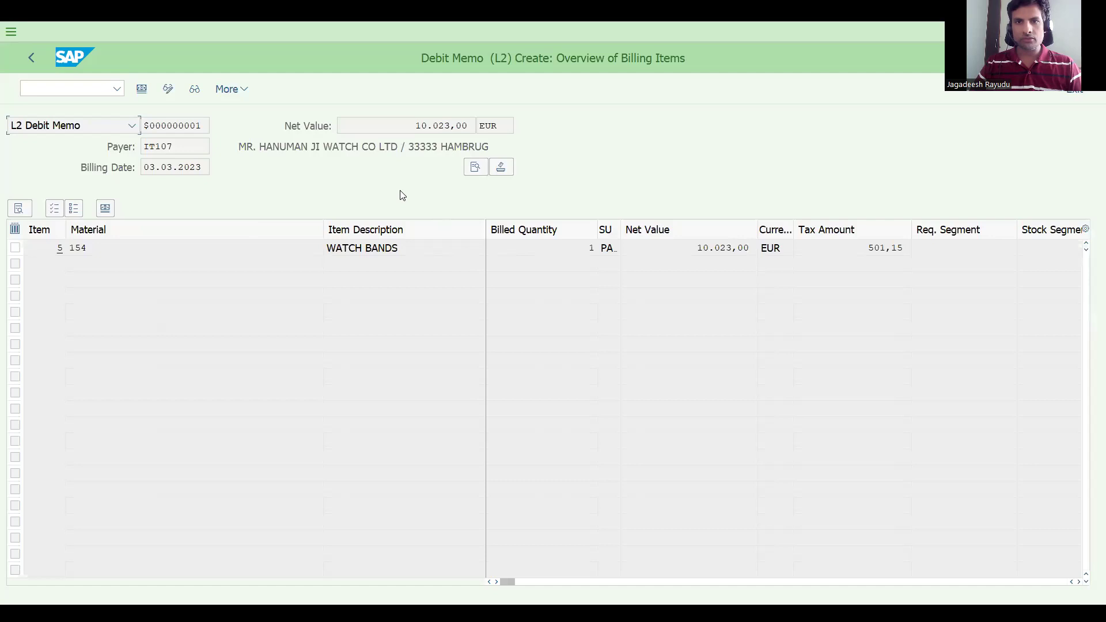
key("ctrl+s")
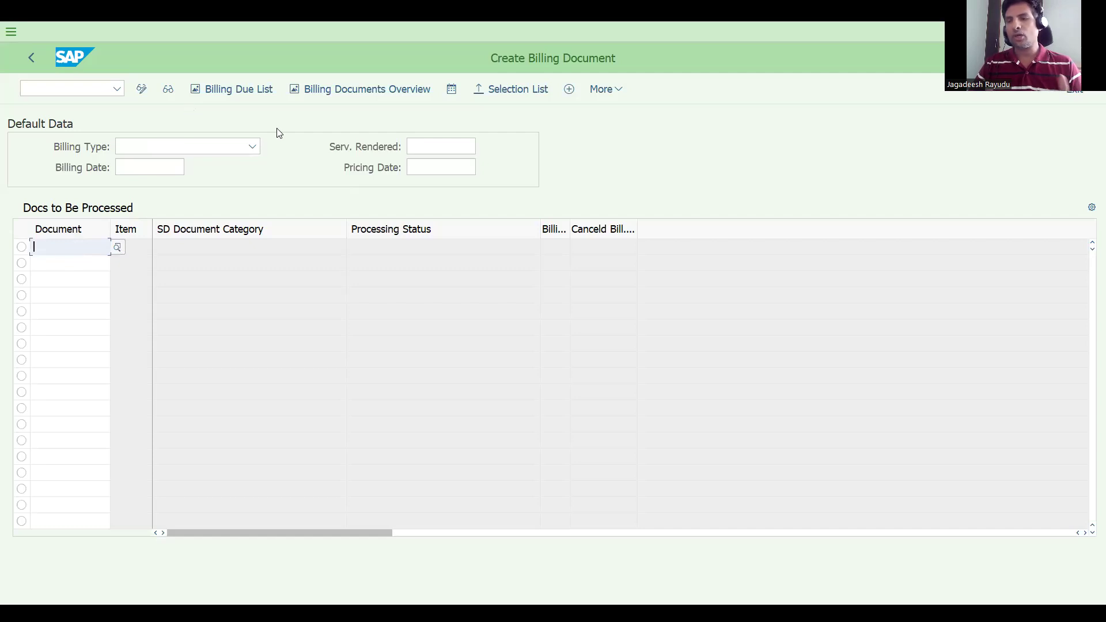
Open the Display Sales Documents screen with /nva03
left_click(95, 89)
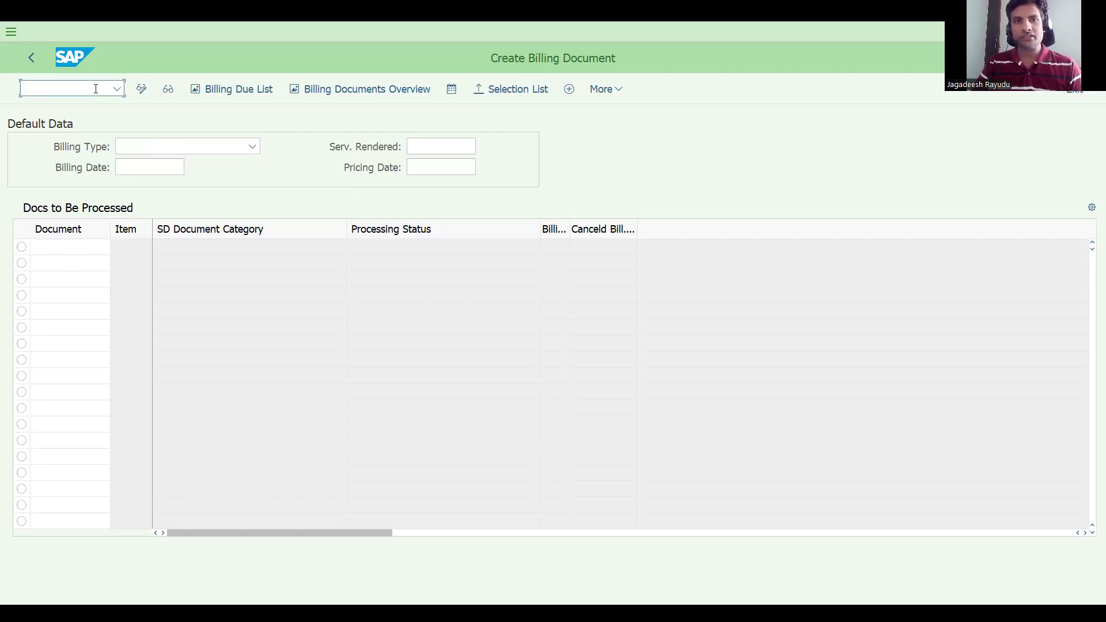
type("/nva")
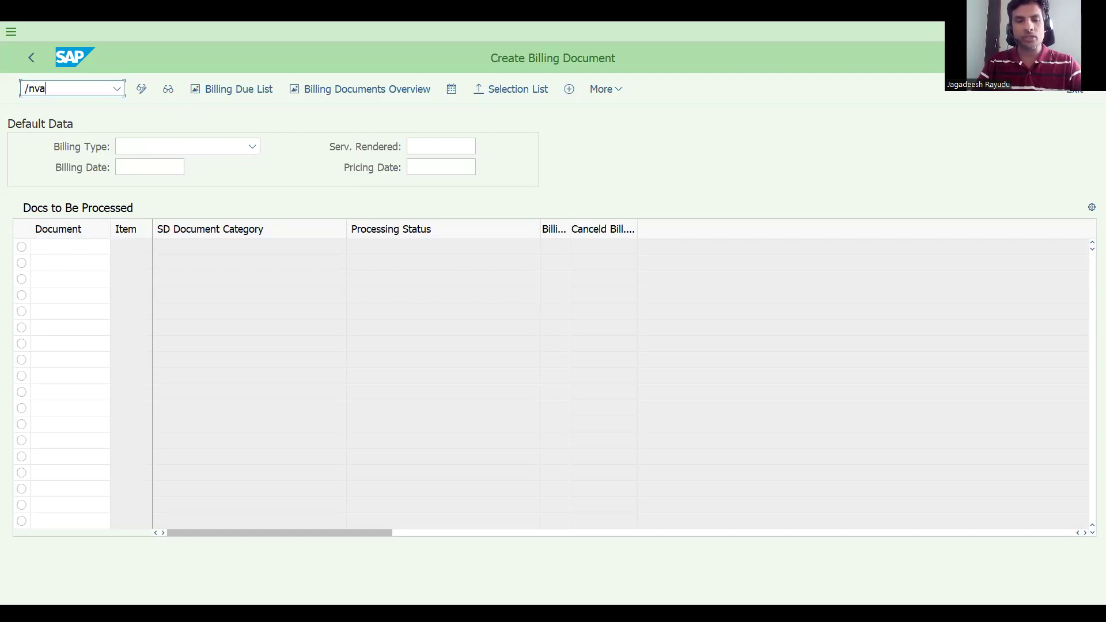
type("03")
key("Return")
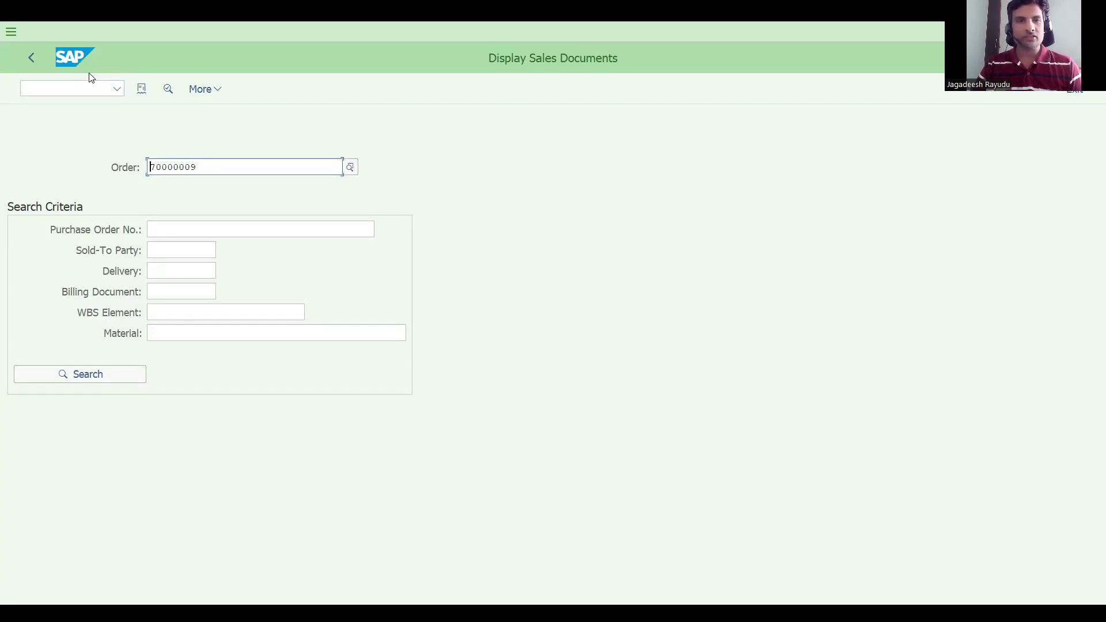
left_click(142, 89)
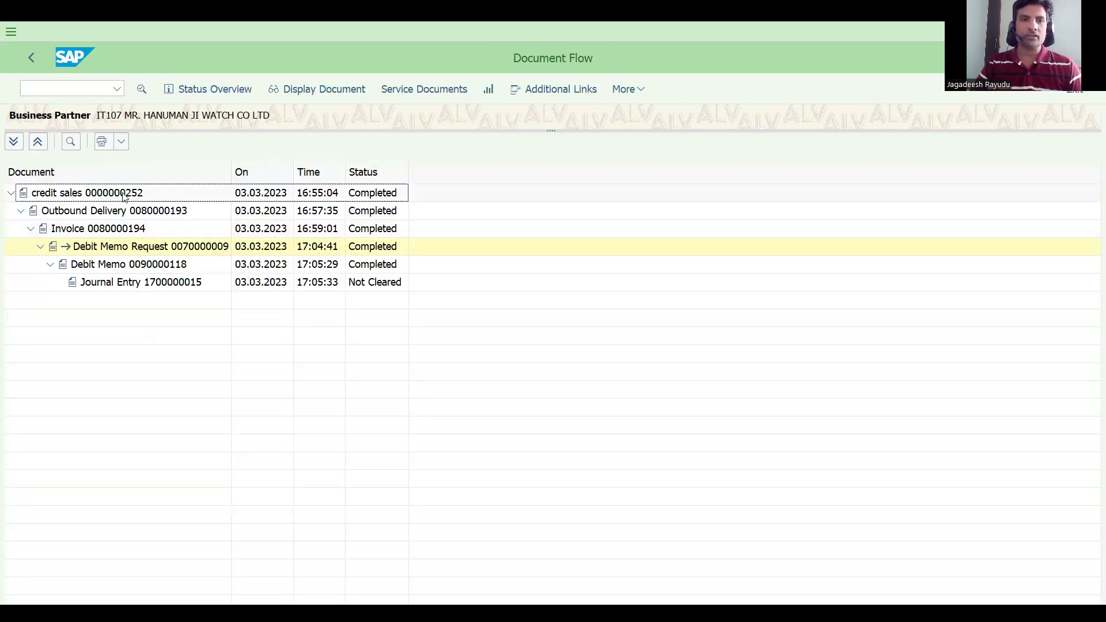
left_click(124, 194)
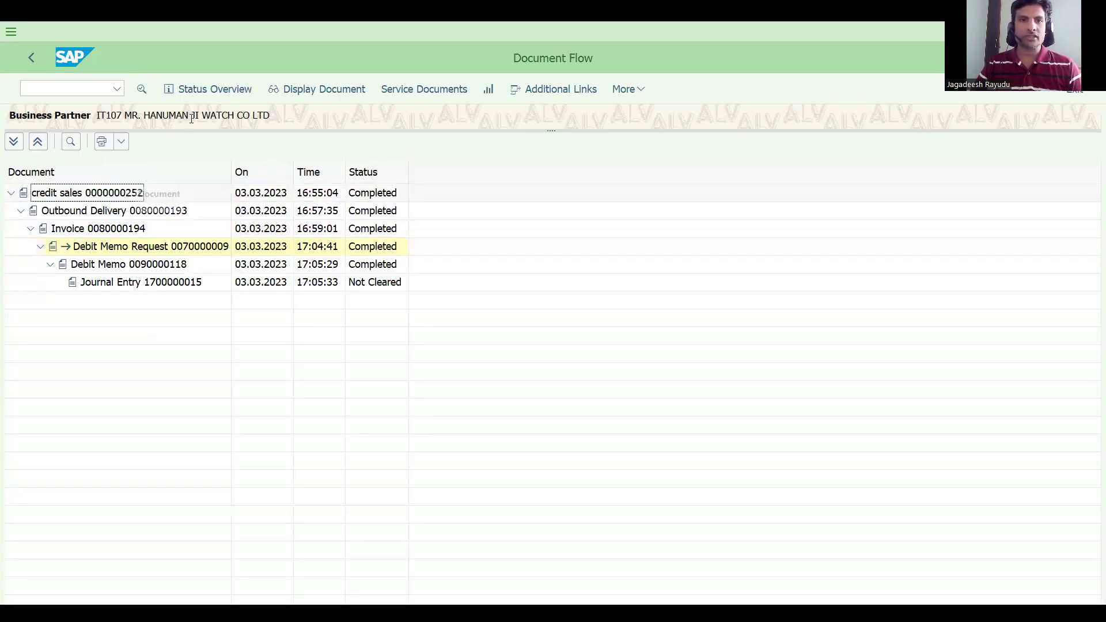
left_click(294, 91)
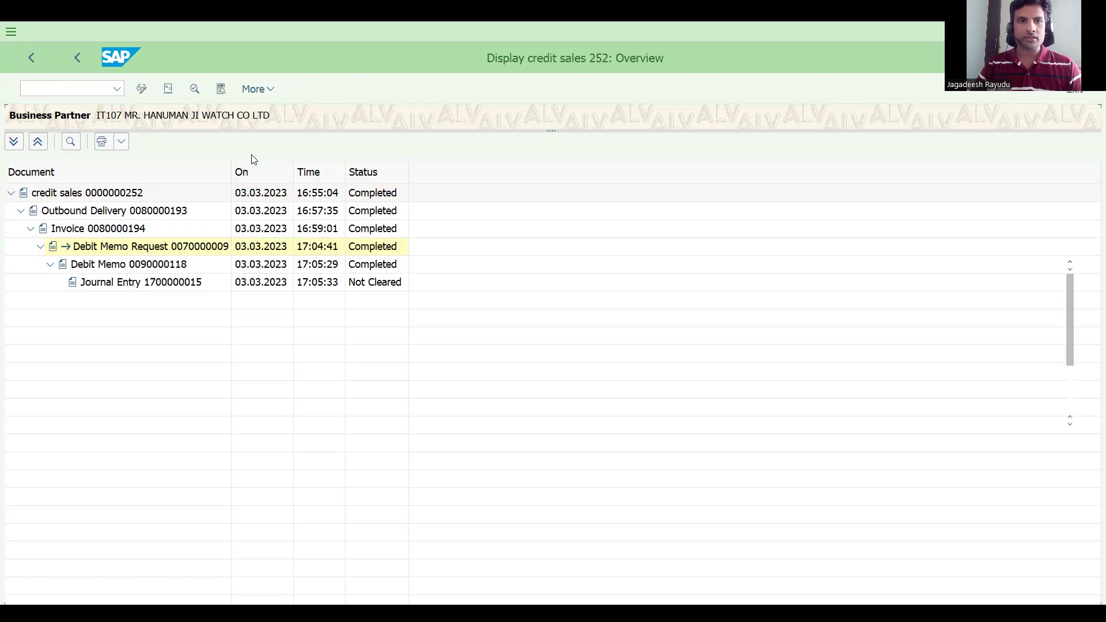
left_click(168, 89)
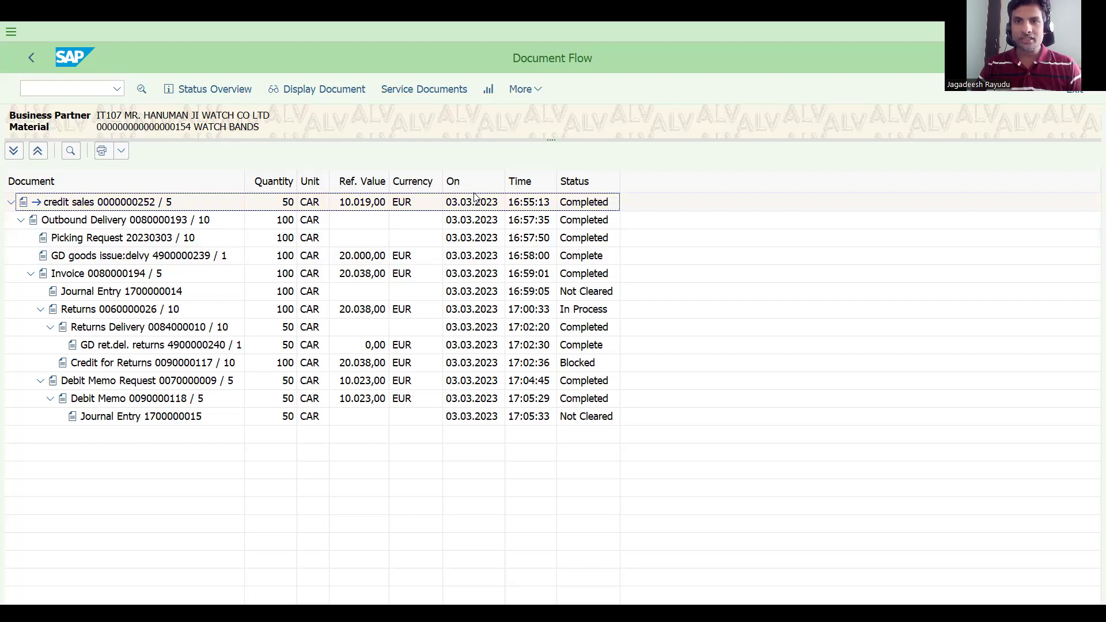
Switch the document flow view to Items to list items 5 and 10 with follow-on documents
left_click(528, 92)
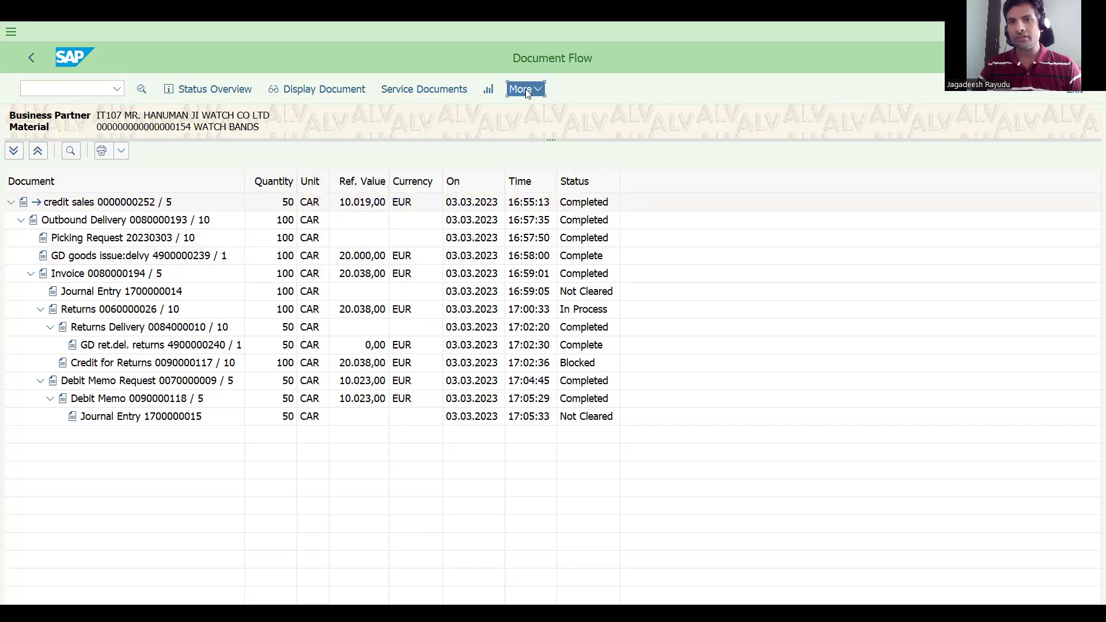
mouse_move(570, 119)
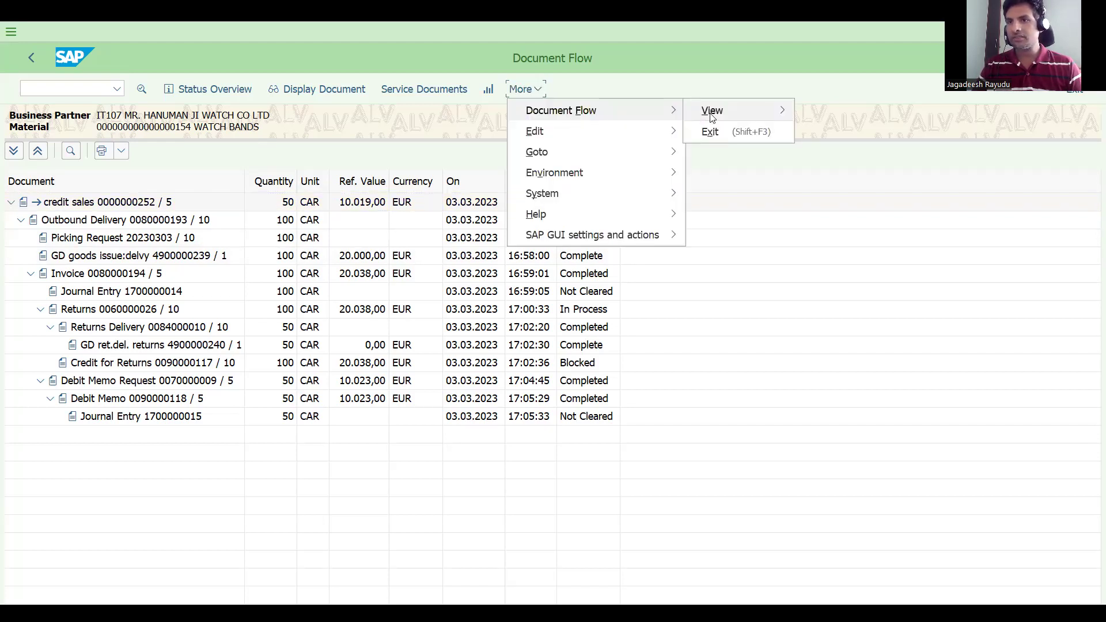
mouse_move(708, 118)
left_click(827, 138)
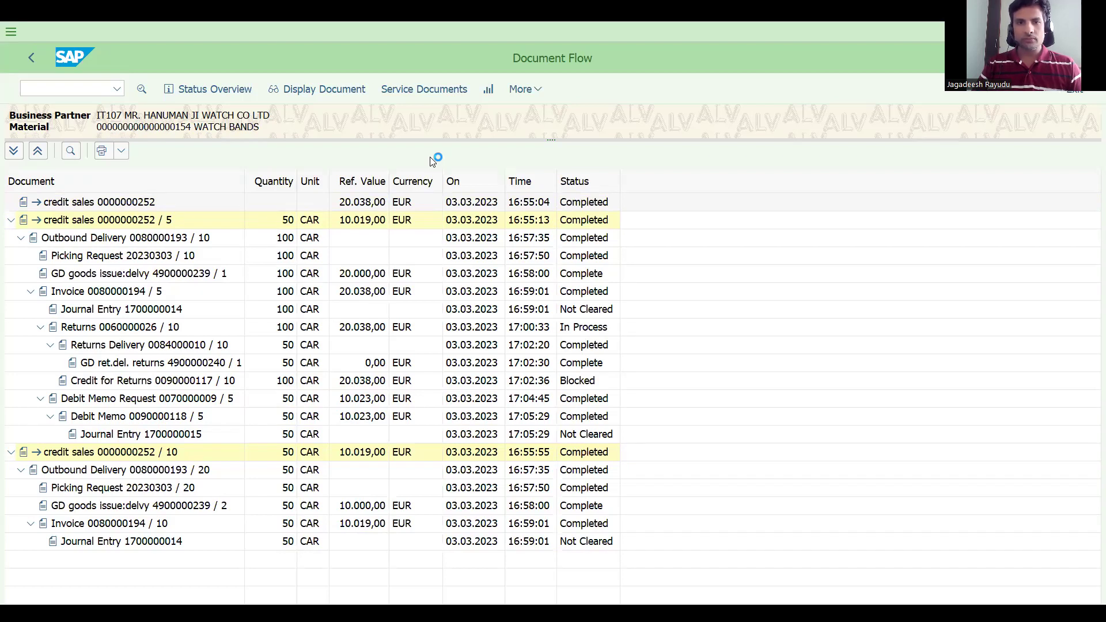
Check the slide naming table VBFA, then open VBFA in SE16N
key("alt+Tab")
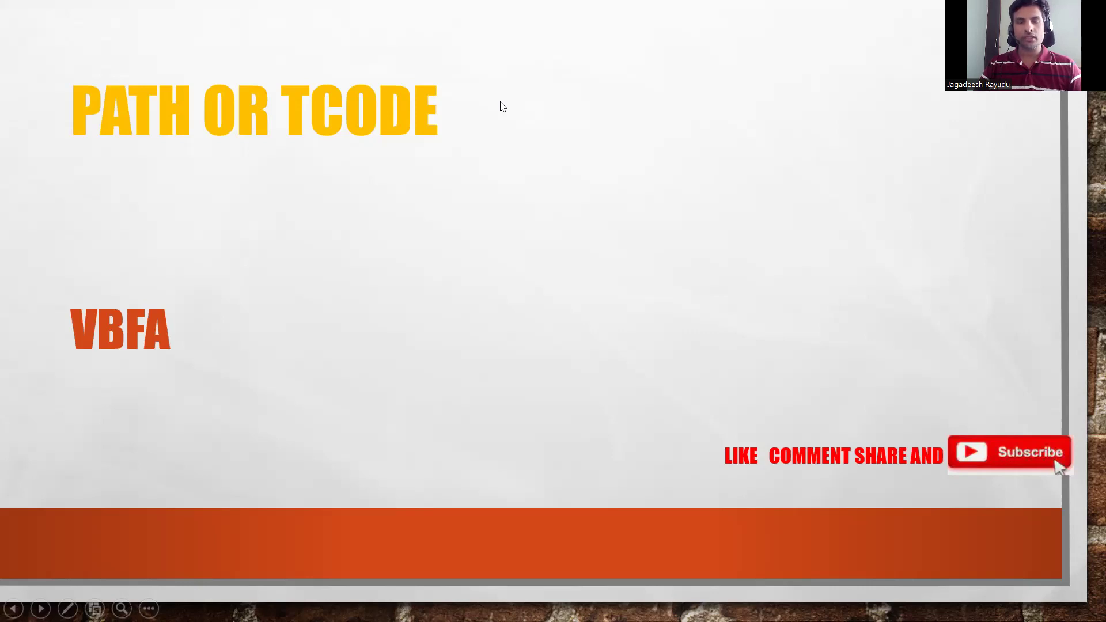
key("alt+Tab")
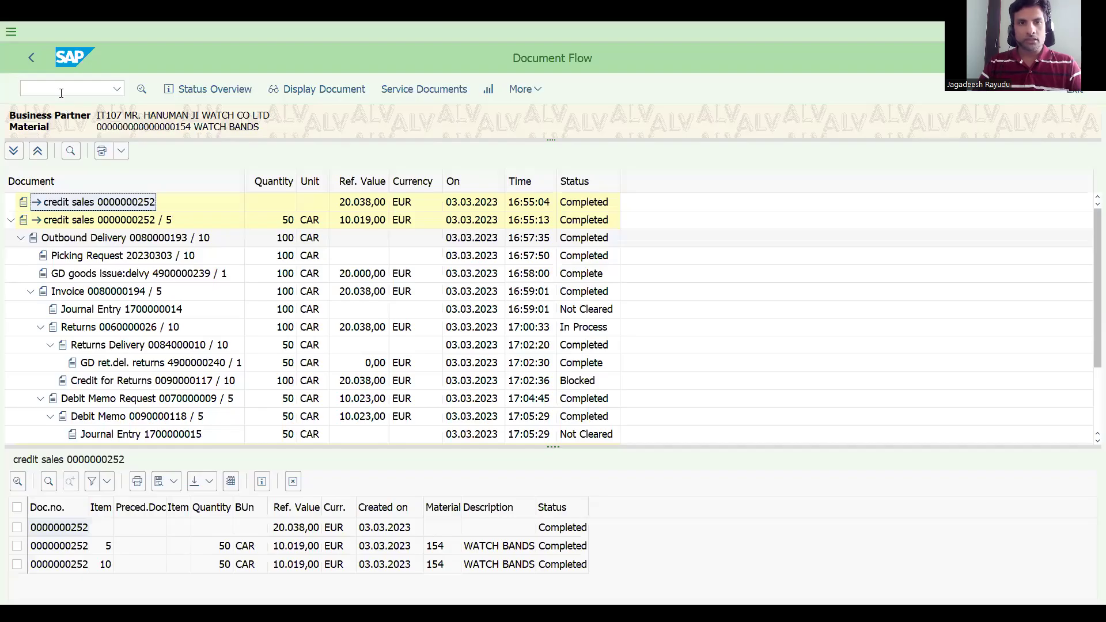
left_click(69, 88)
type("/ose16")
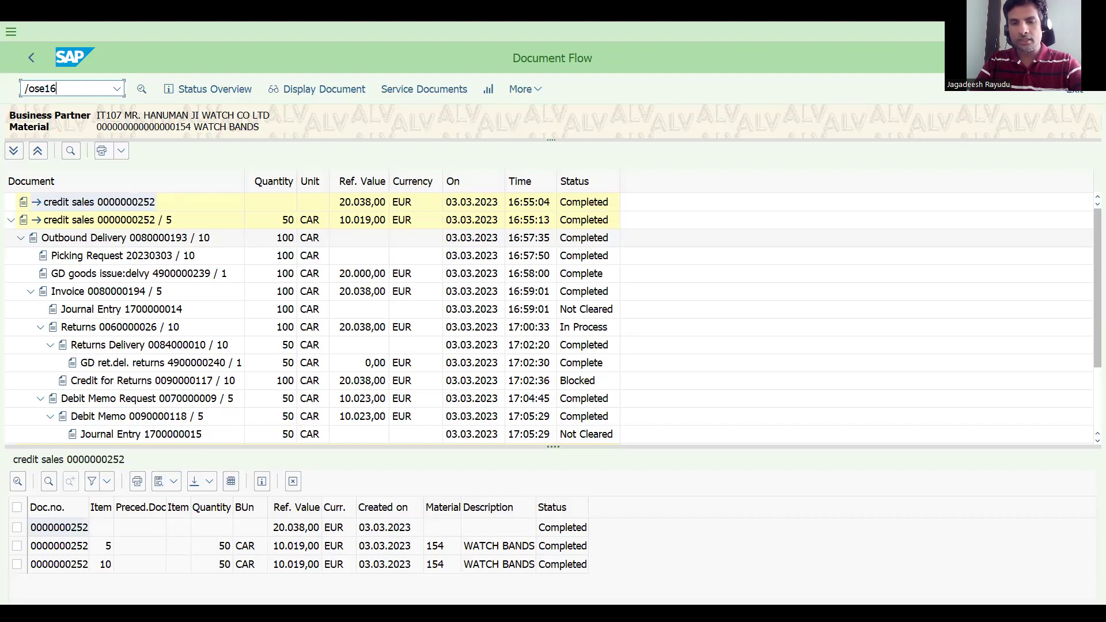
type("n")
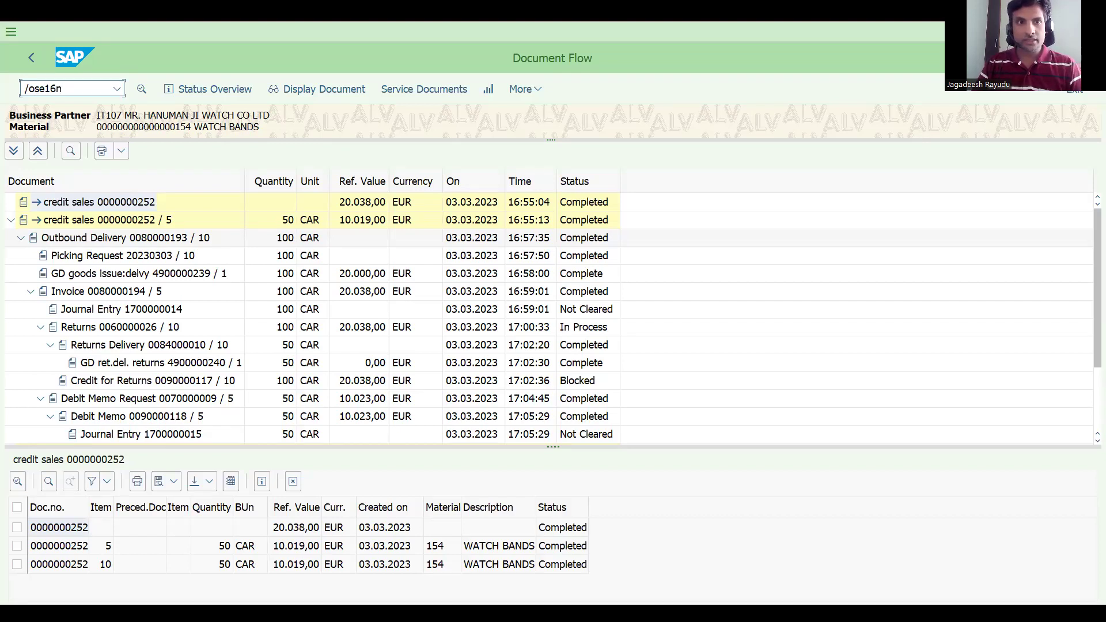
key("Return")
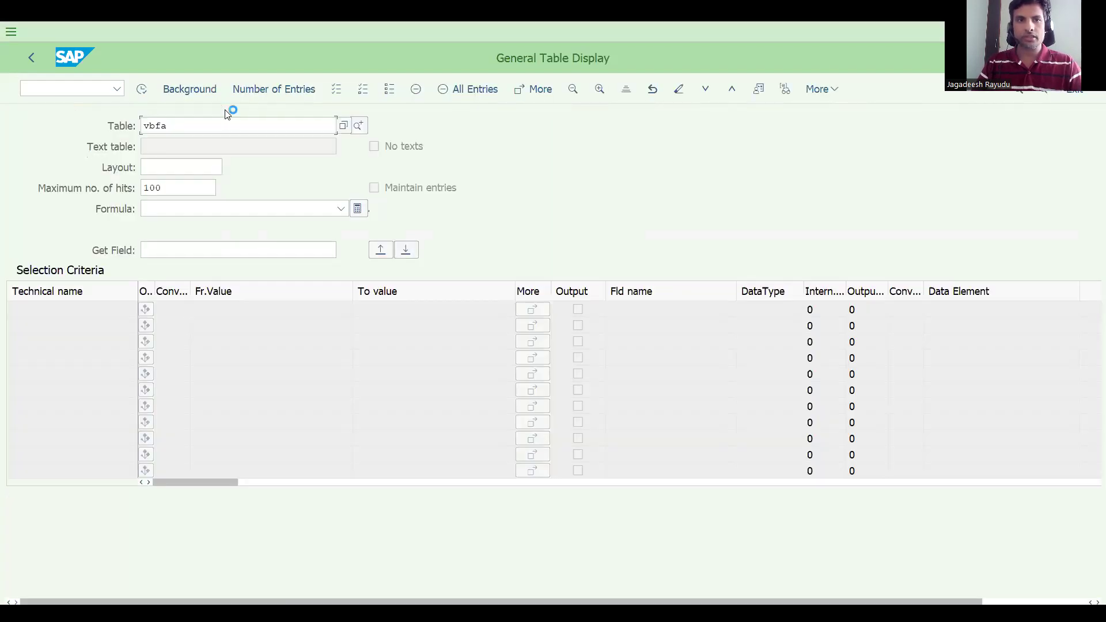
key("Return")
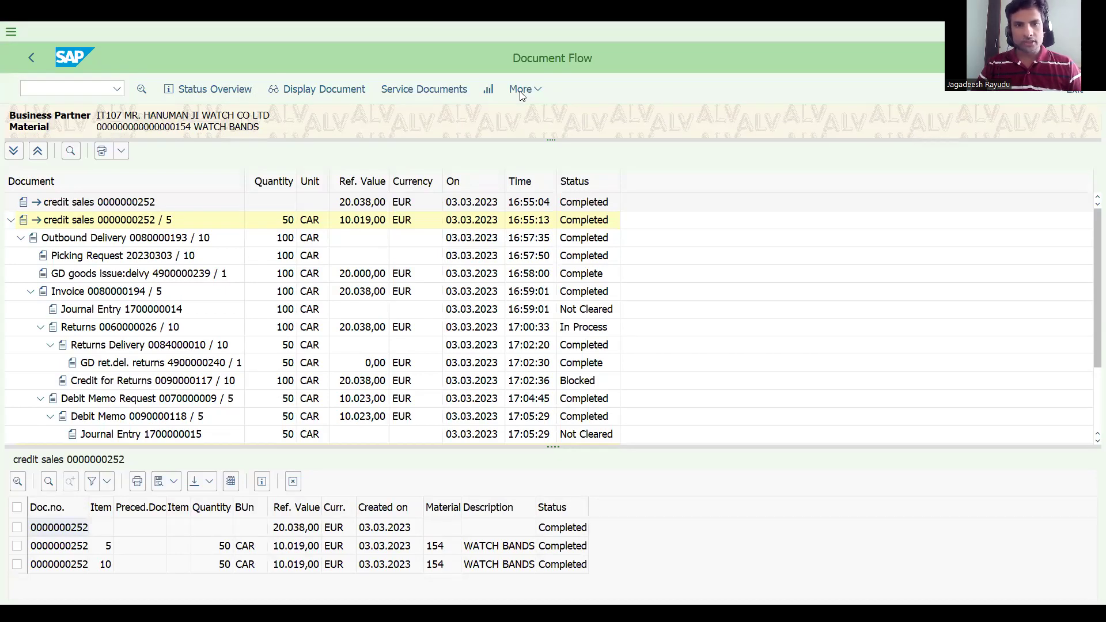
Filter VBFA by preceding document 252 and execute the query
left_click(238, 337)
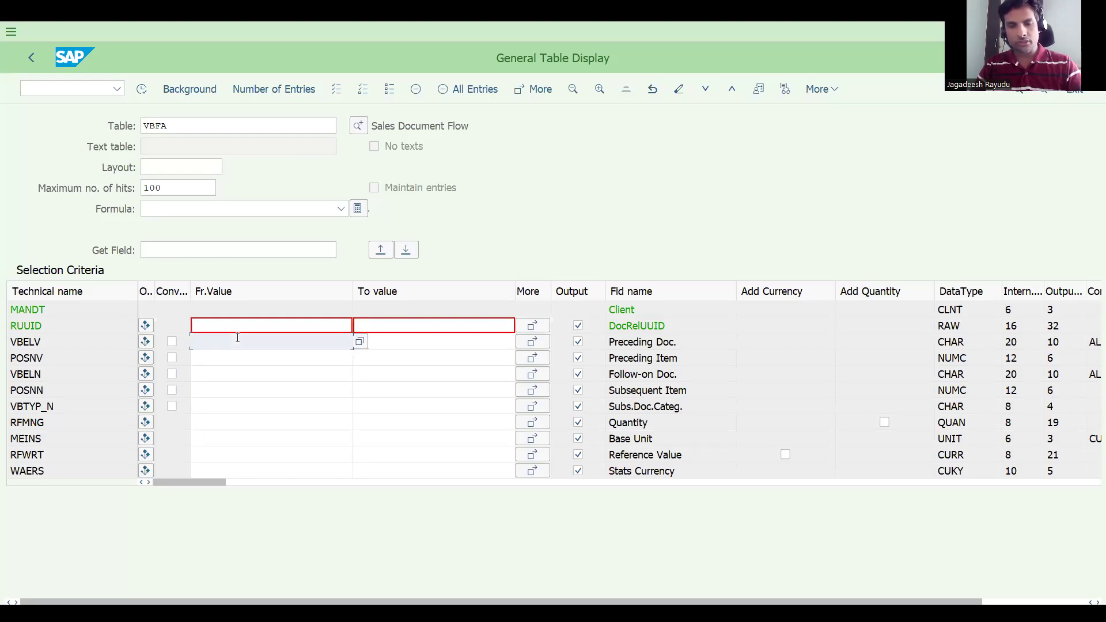
type("252")
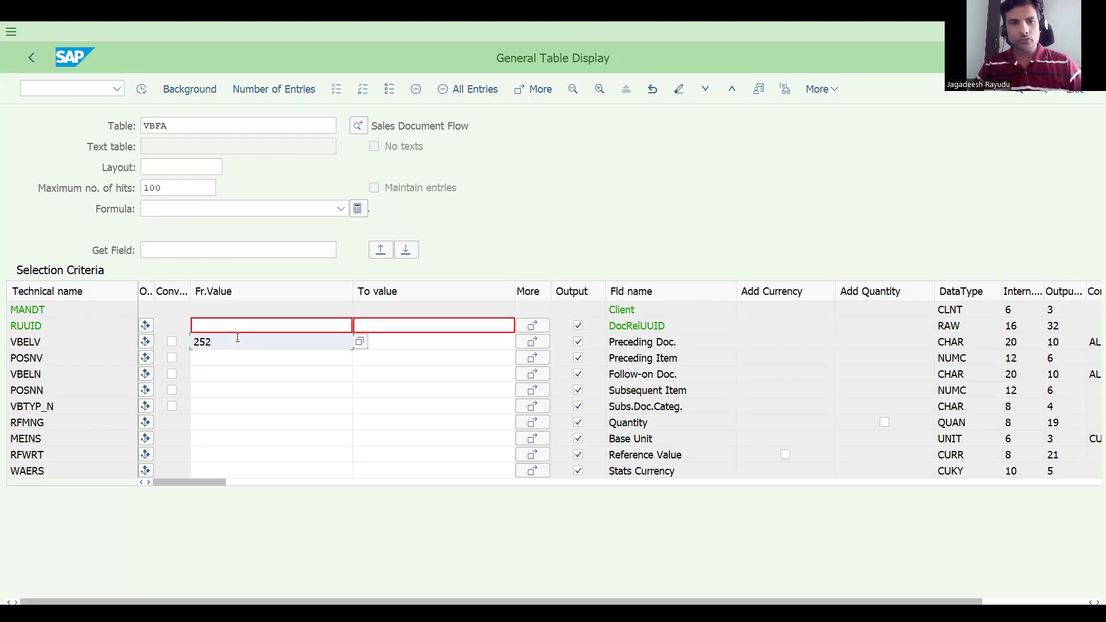
left_click(142, 90)
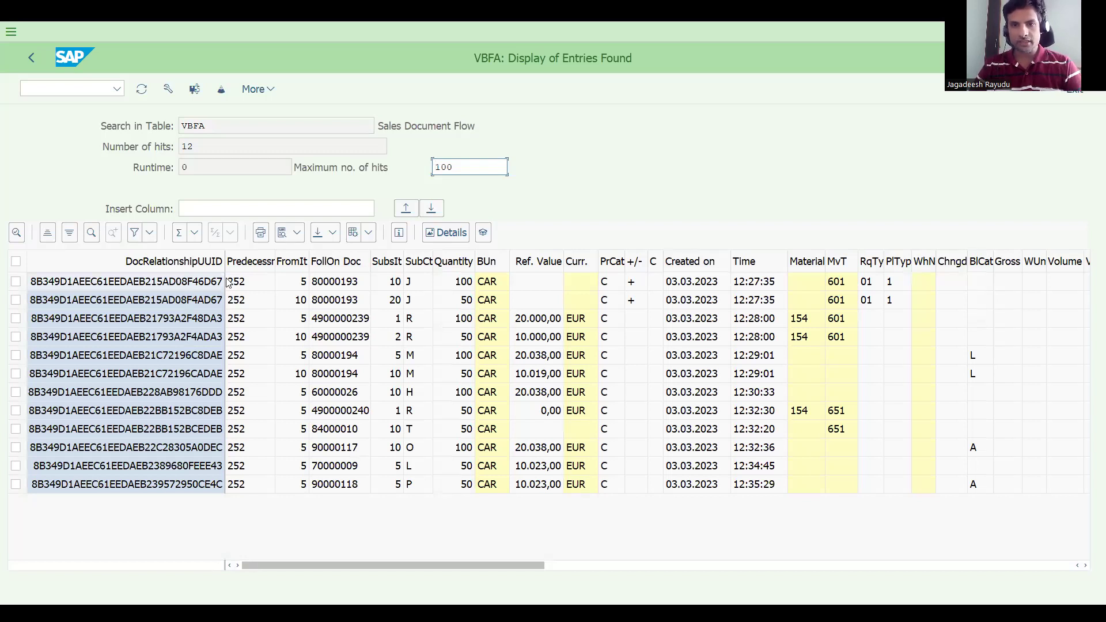
left_click(419, 263)
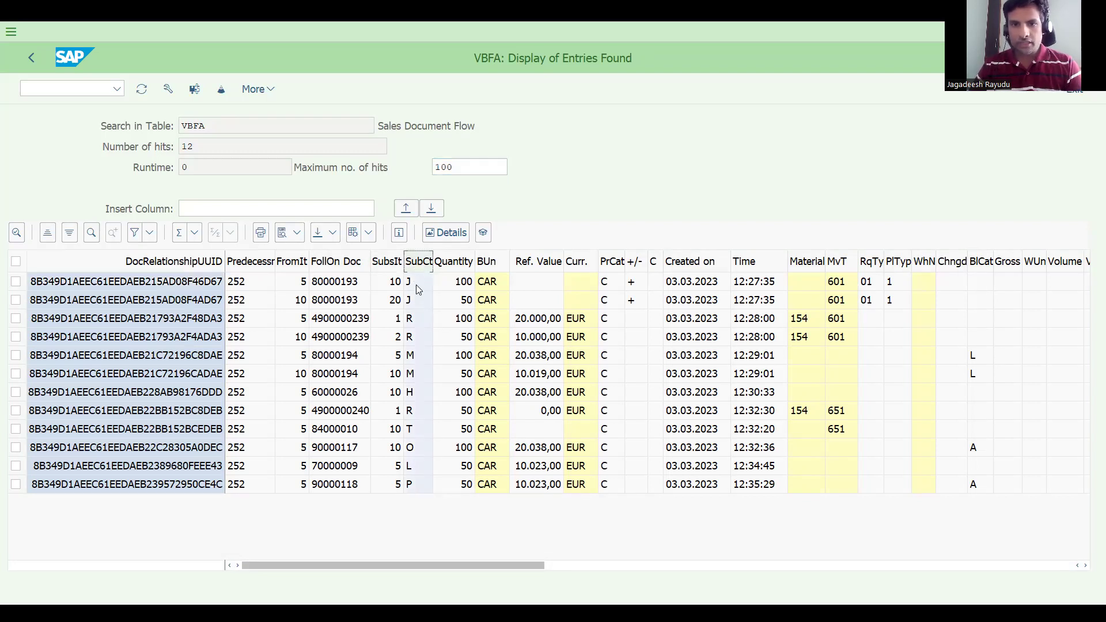
left_click(419, 286)
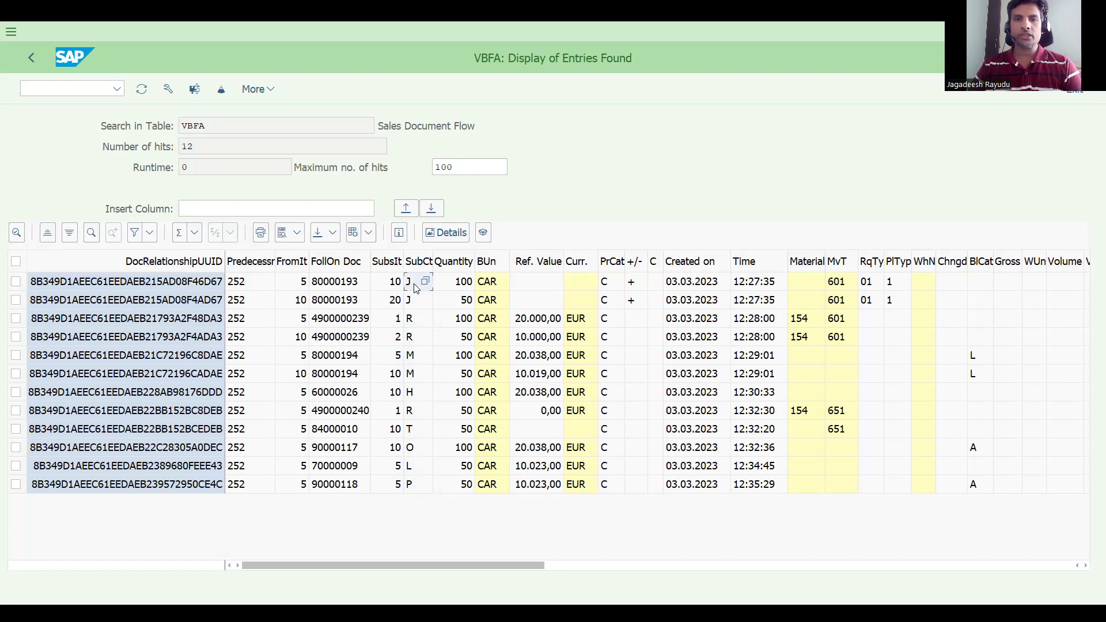
left_click(419, 372)
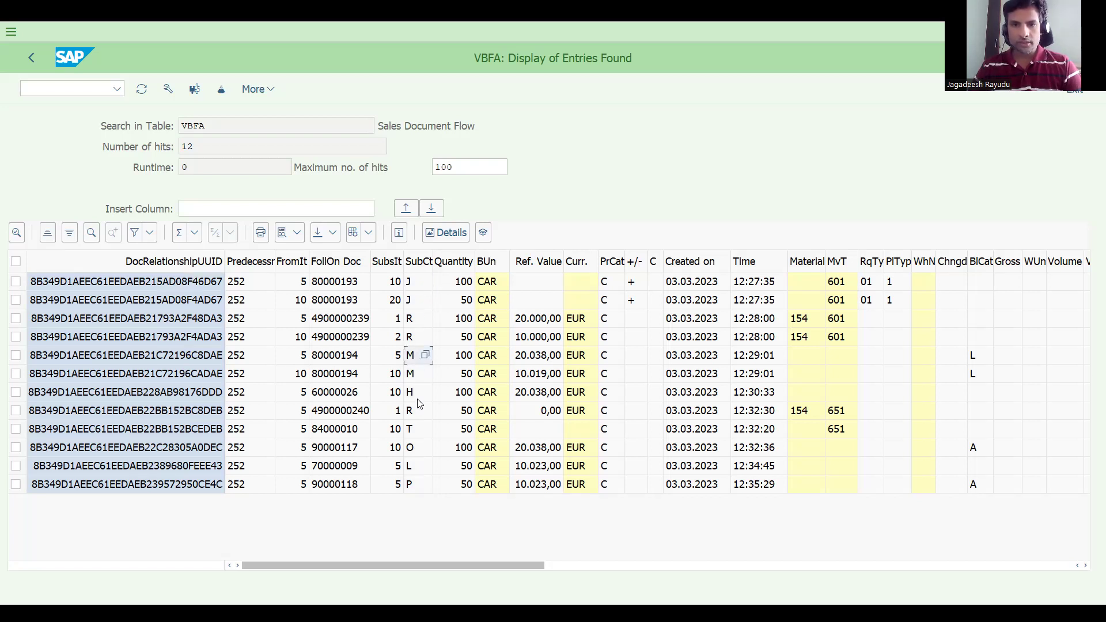
left_click(419, 449)
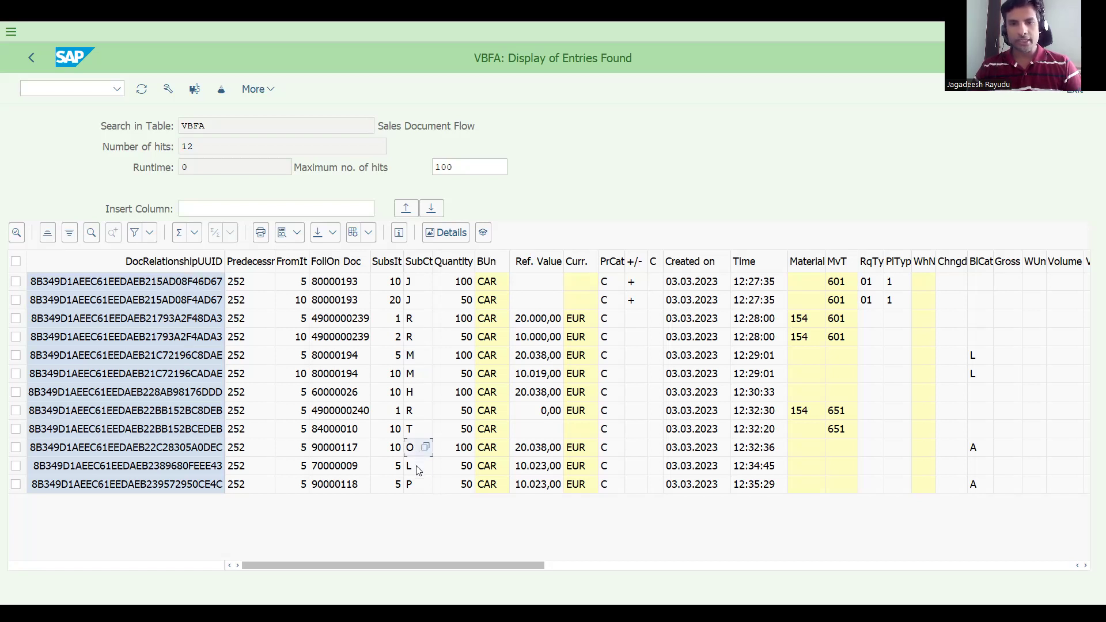
left_click(419, 467)
left_click(418, 485)
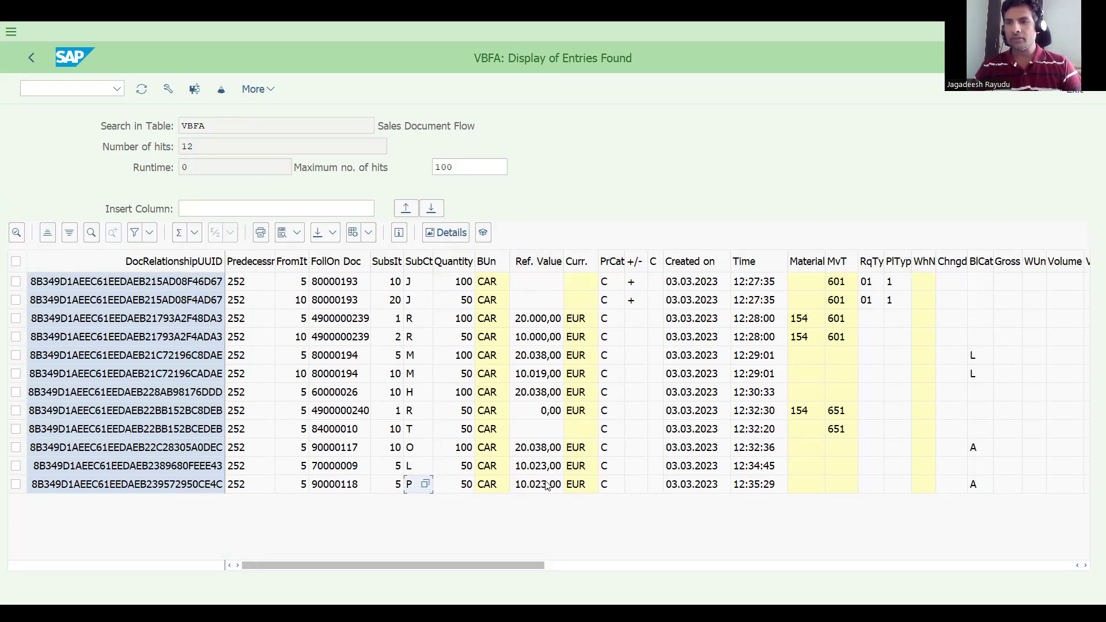
left_click(836, 262)
left_click(839, 411)
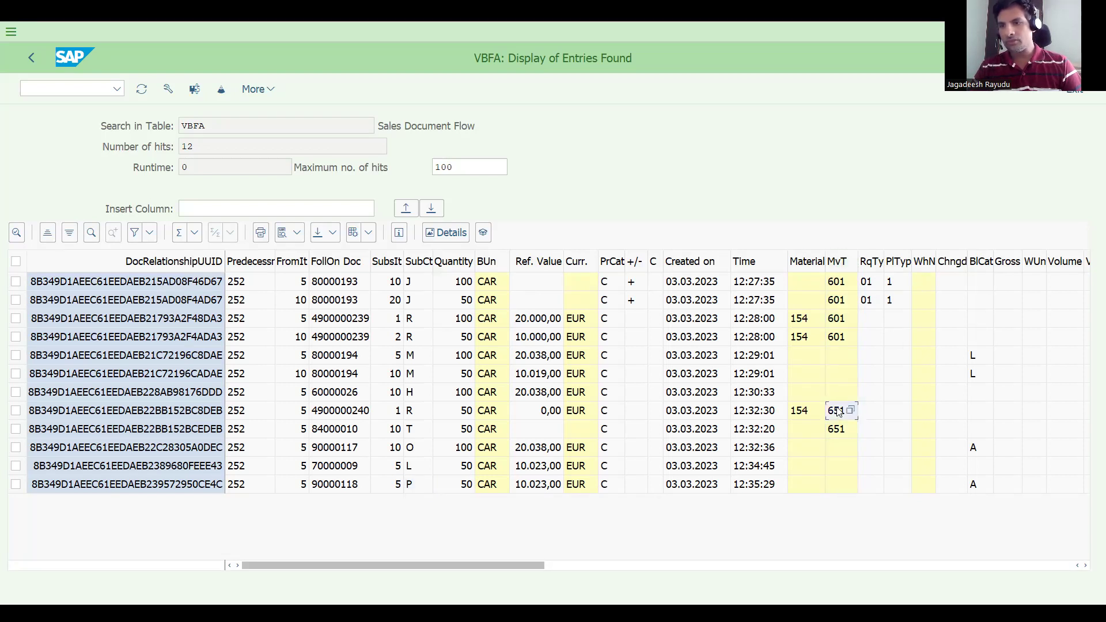
left_click(833, 340)
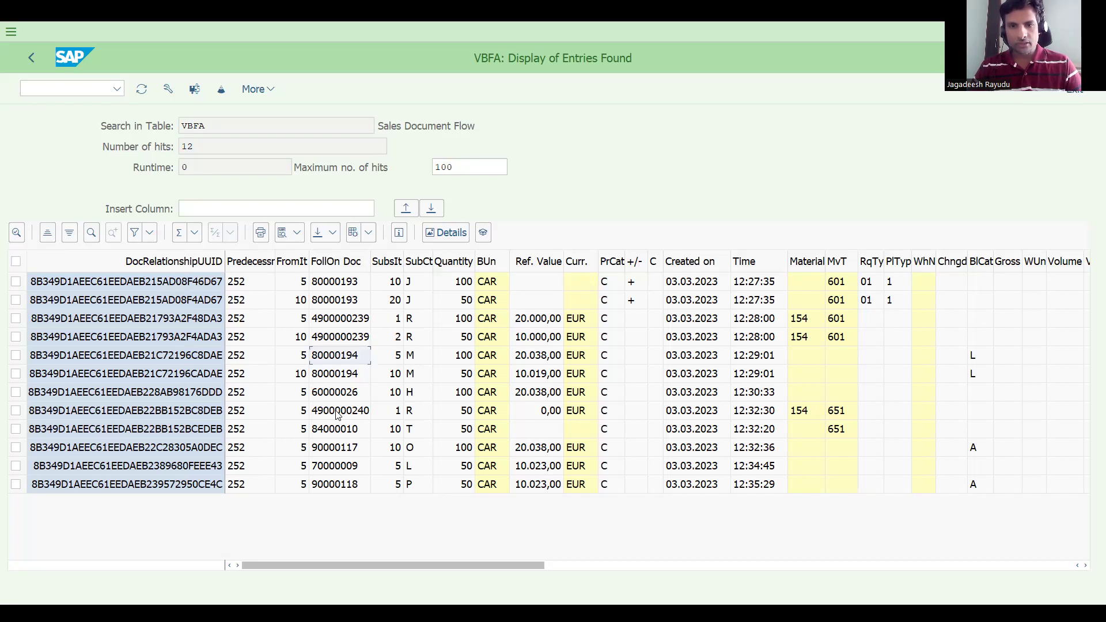
left_click(31, 58)
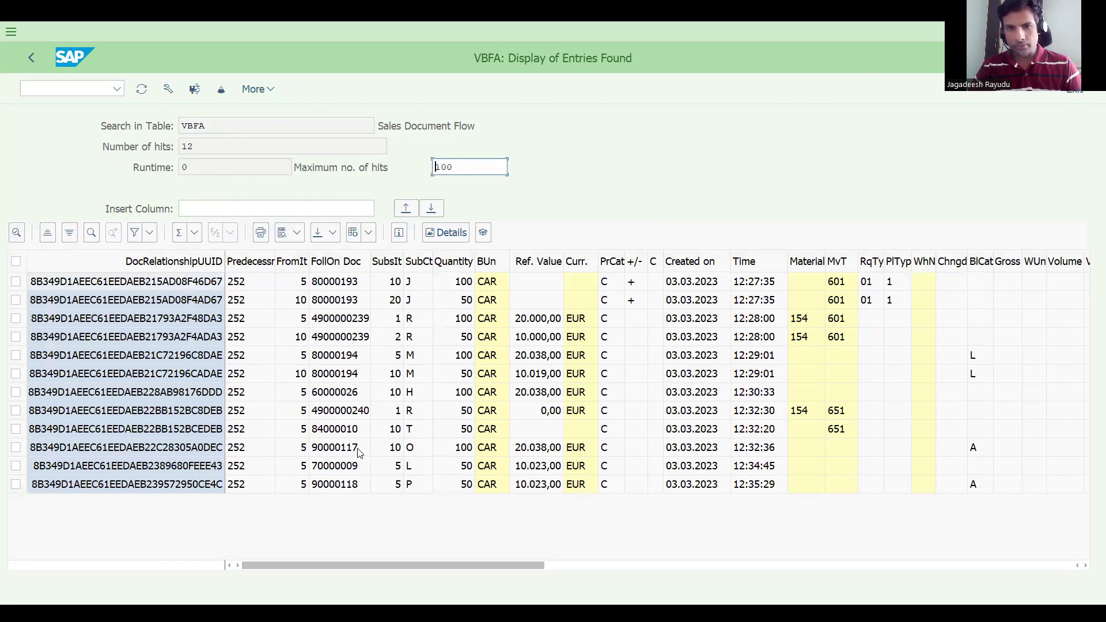
left_click(352, 453)
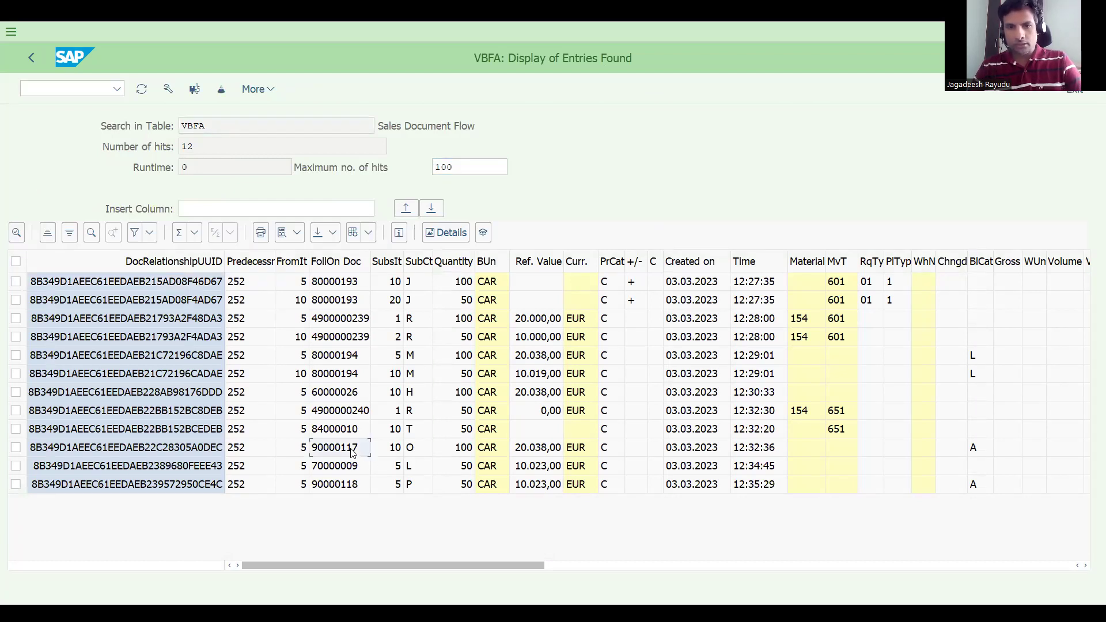
Replace the VBELV 252 filter with follow-on document VBELN 90000117 and rerun the VBFA query
left_click(32, 57)
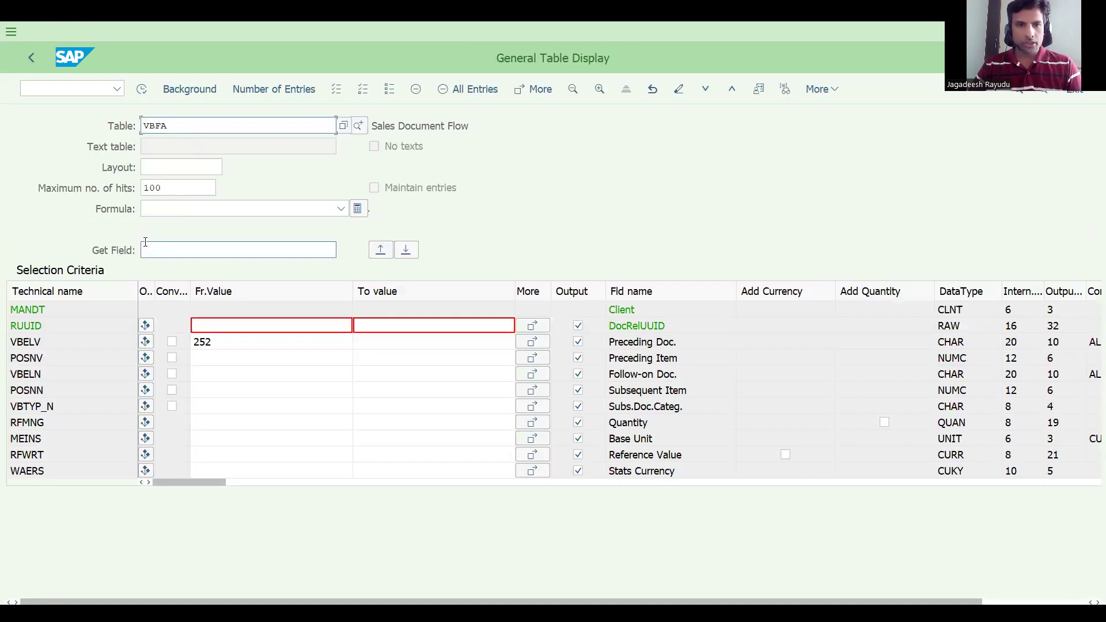
left_click_drag(247, 341, 154, 325)
key("BackSpace")
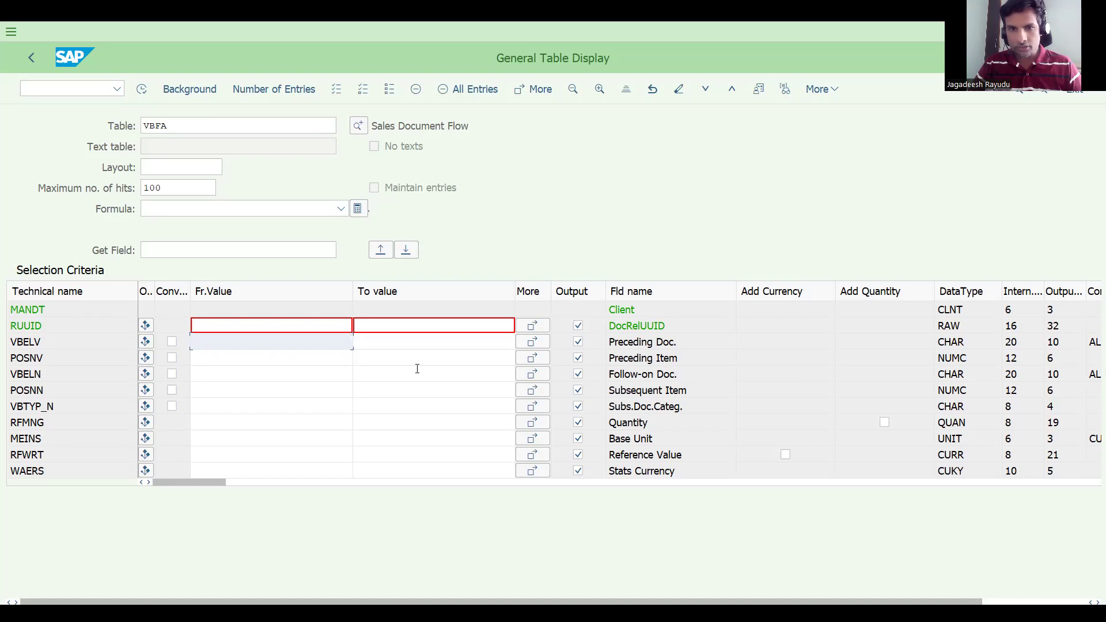
left_click(254, 367)
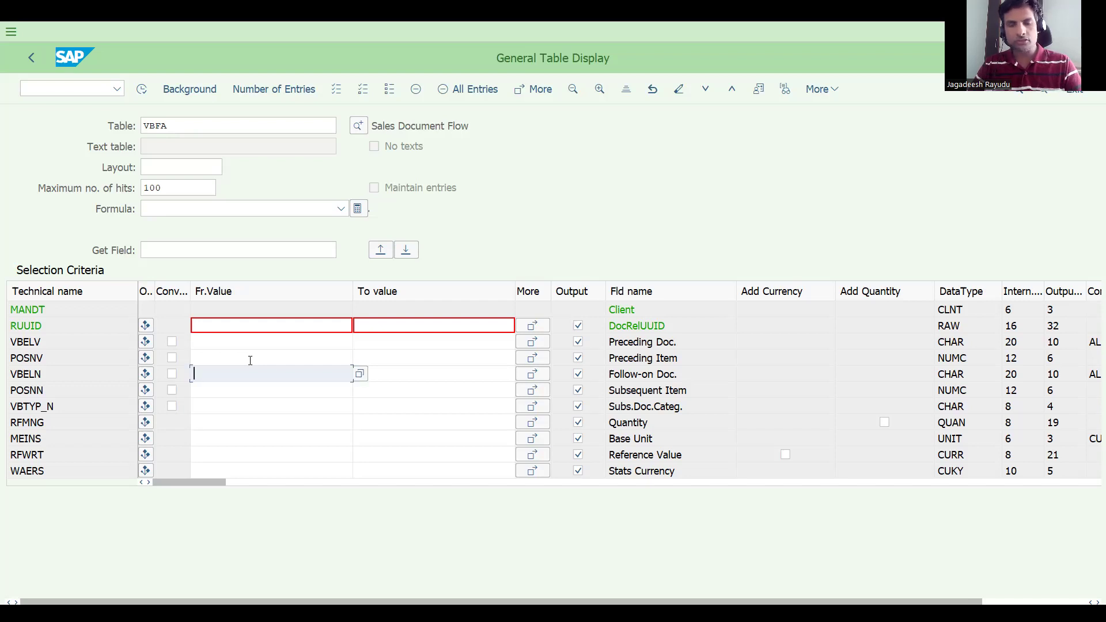
key("ctrl+v")
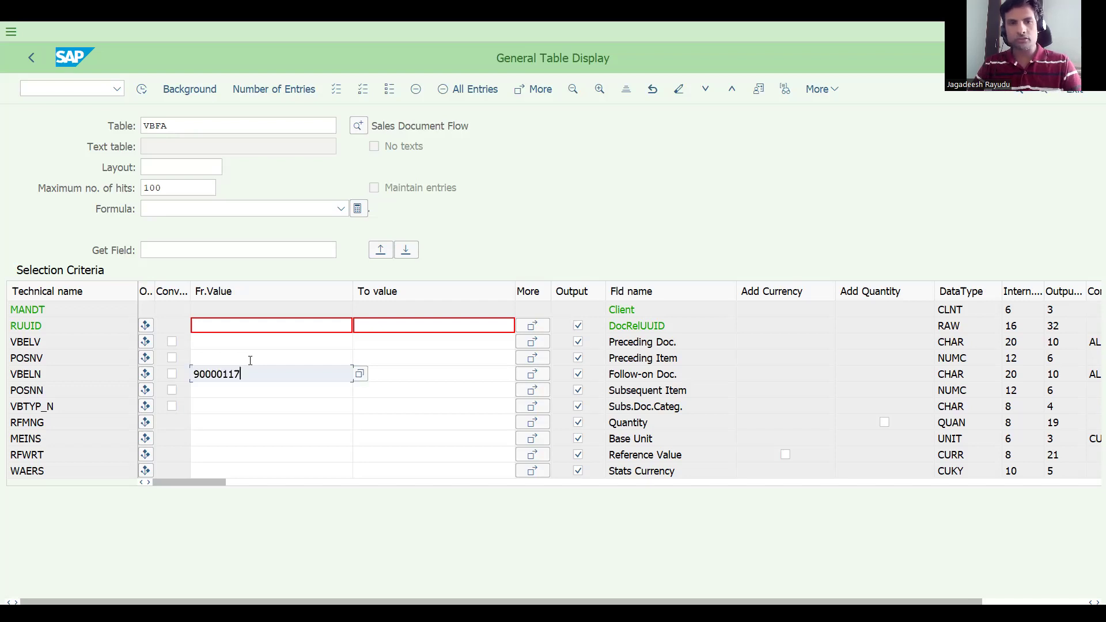
left_click(142, 91)
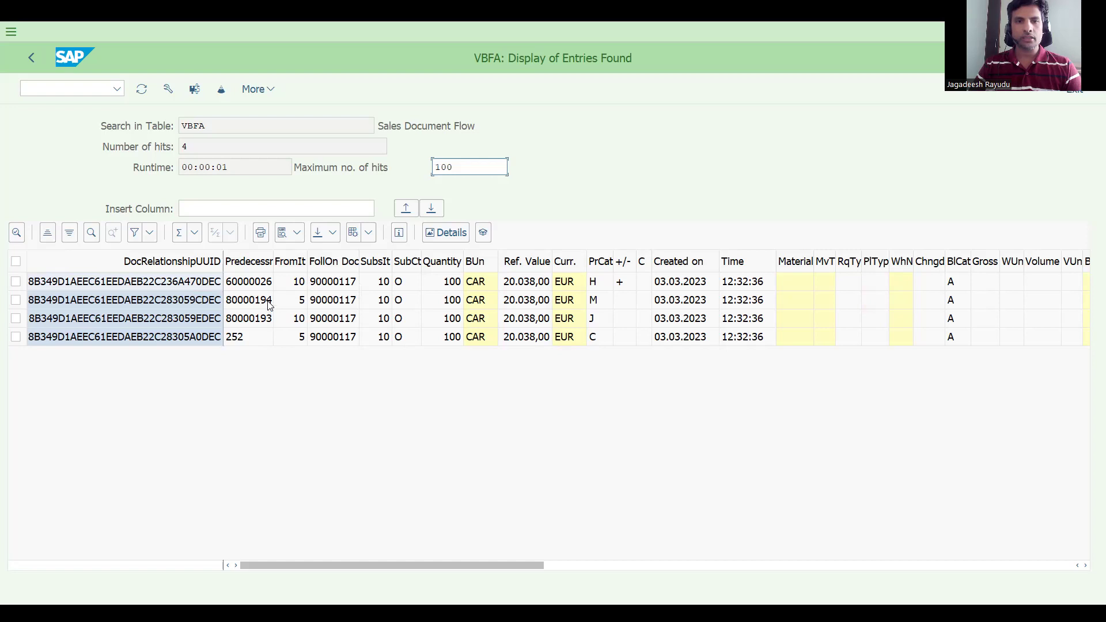
Point out preceding categories H, M and J, then switch to the Udemy profile in the browser
left_click(598, 283)
left_click(599, 299)
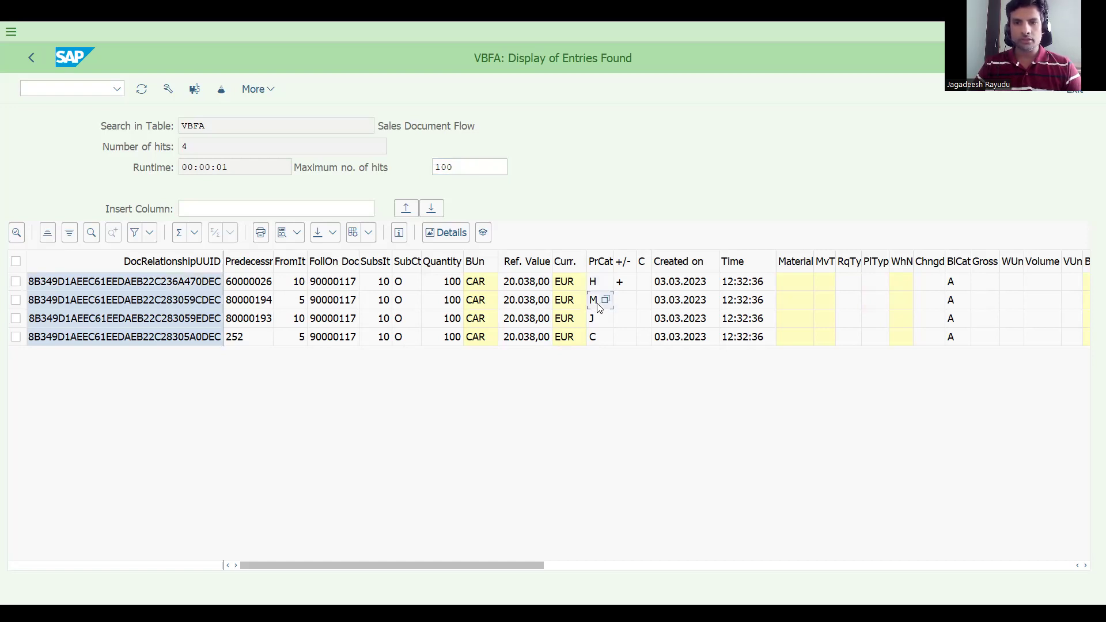
left_click(599, 318)
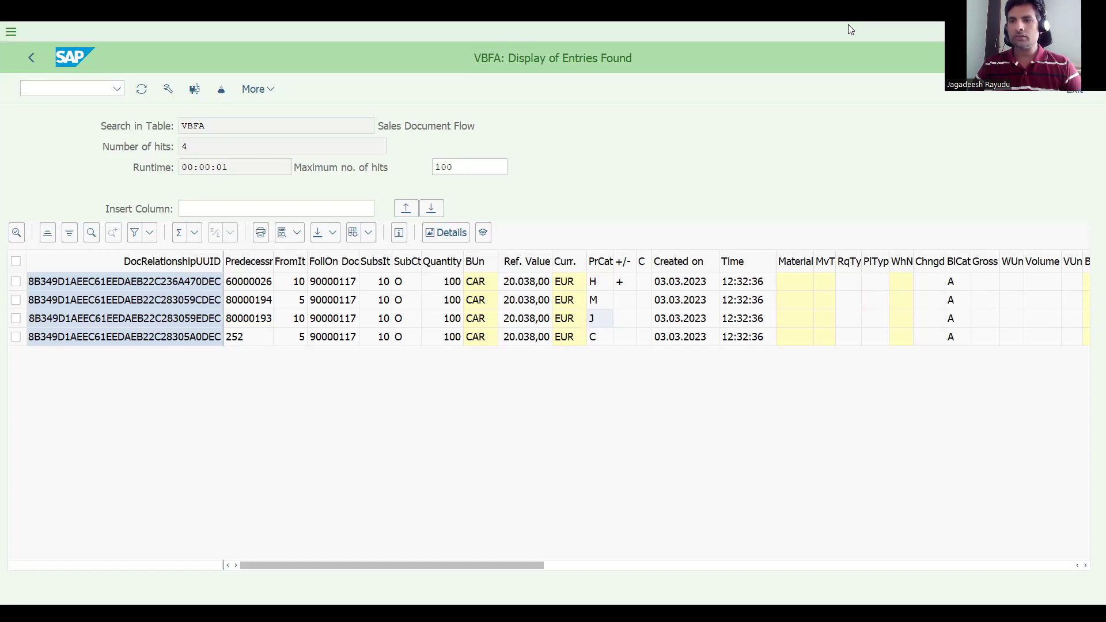
key("alt+Tab")
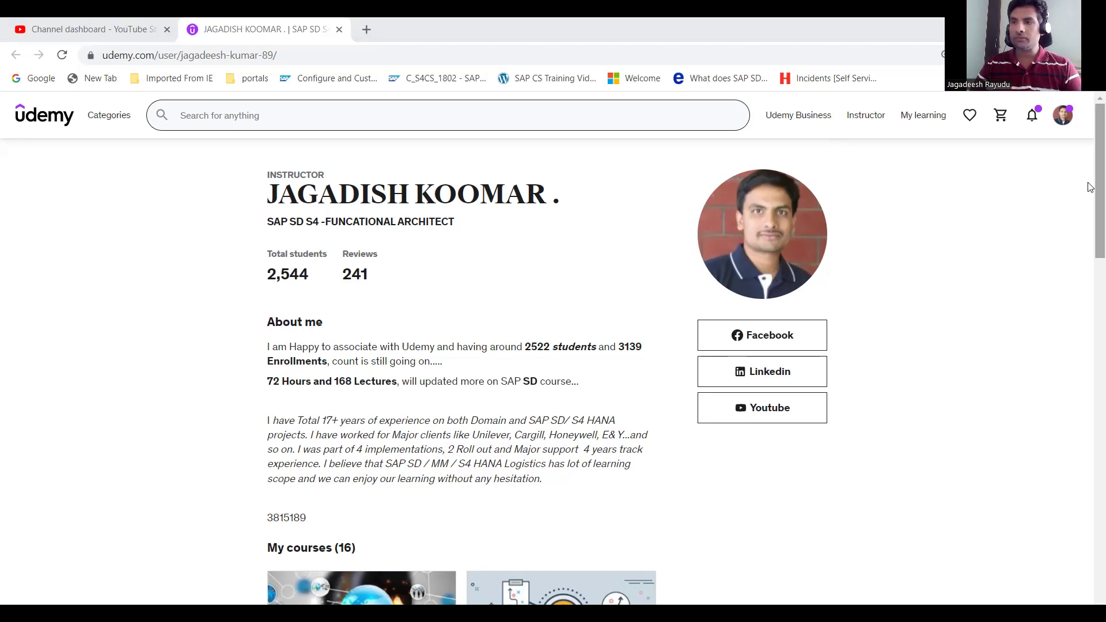
scroll(1089, 192, "down", 1)
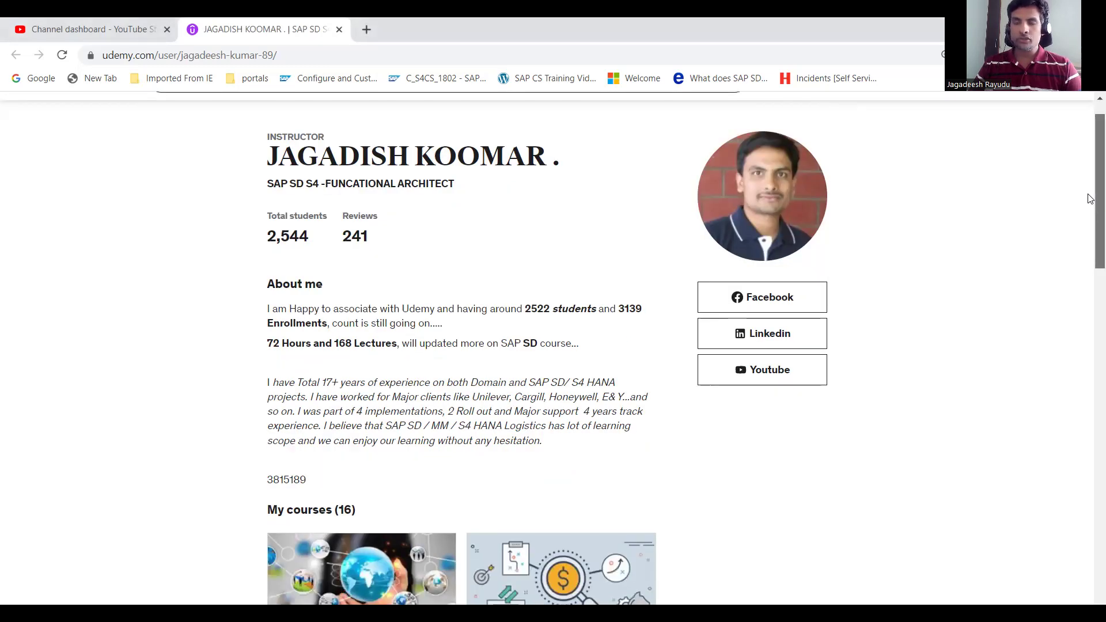
scroll(1089, 201, "down", 2)
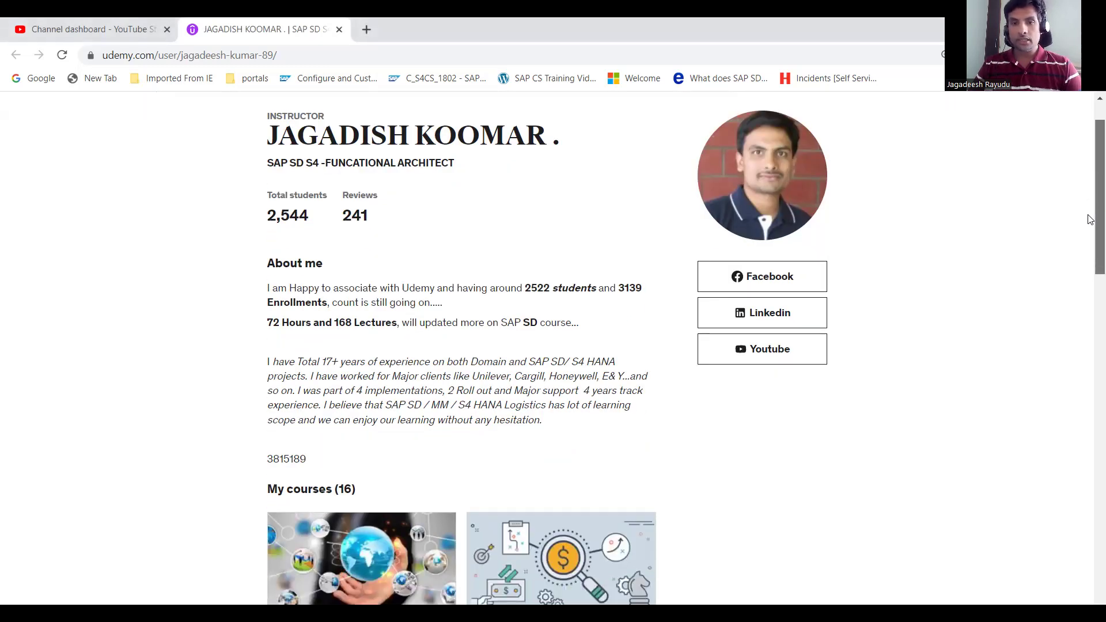
scroll(1088, 217, "up", 3)
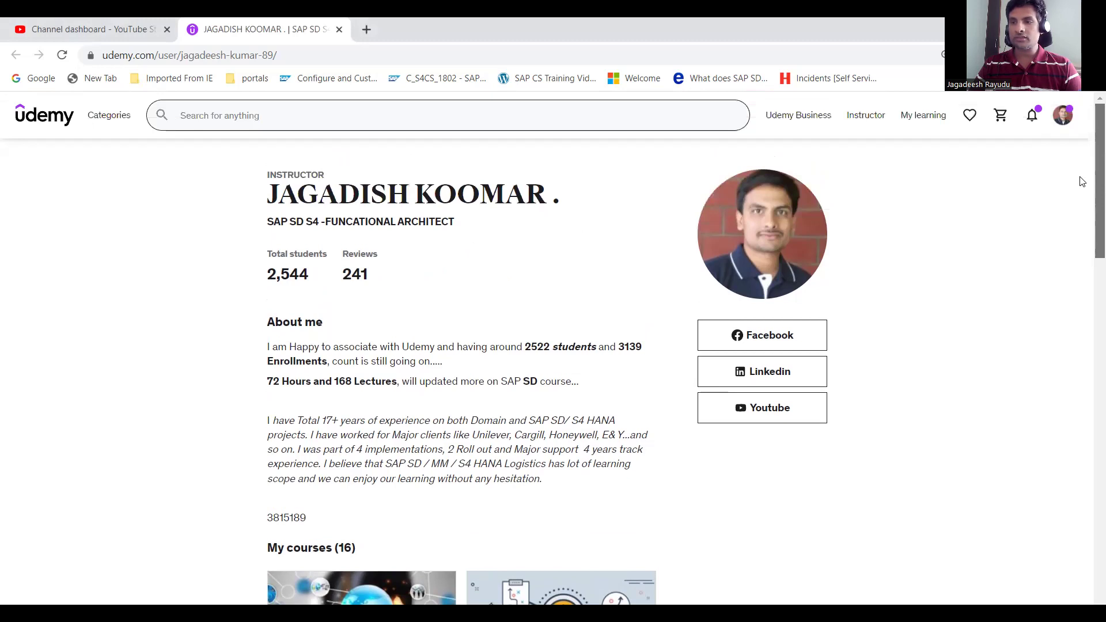
scroll(1082, 185, "down", 2)
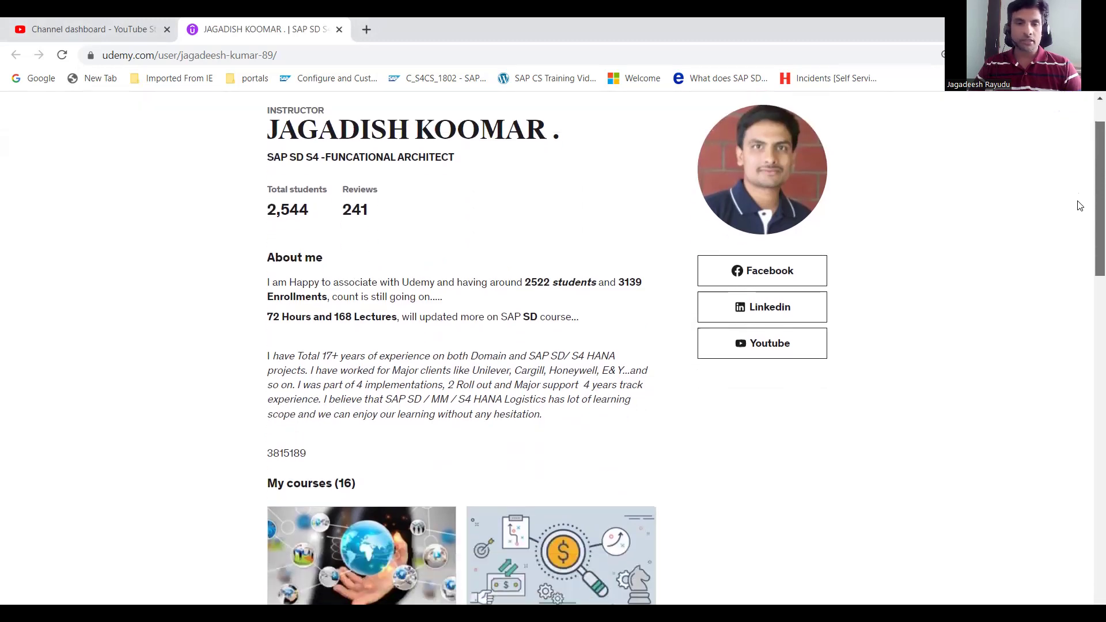
scroll(1075, 233, "down", 3)
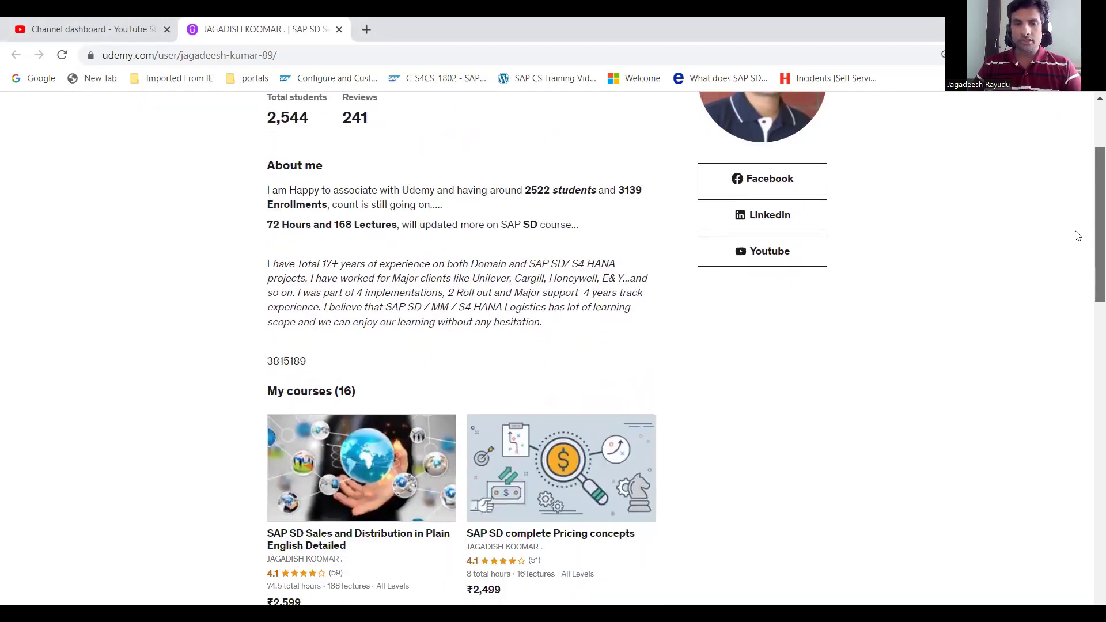
scroll(1076, 259, "down", 1)
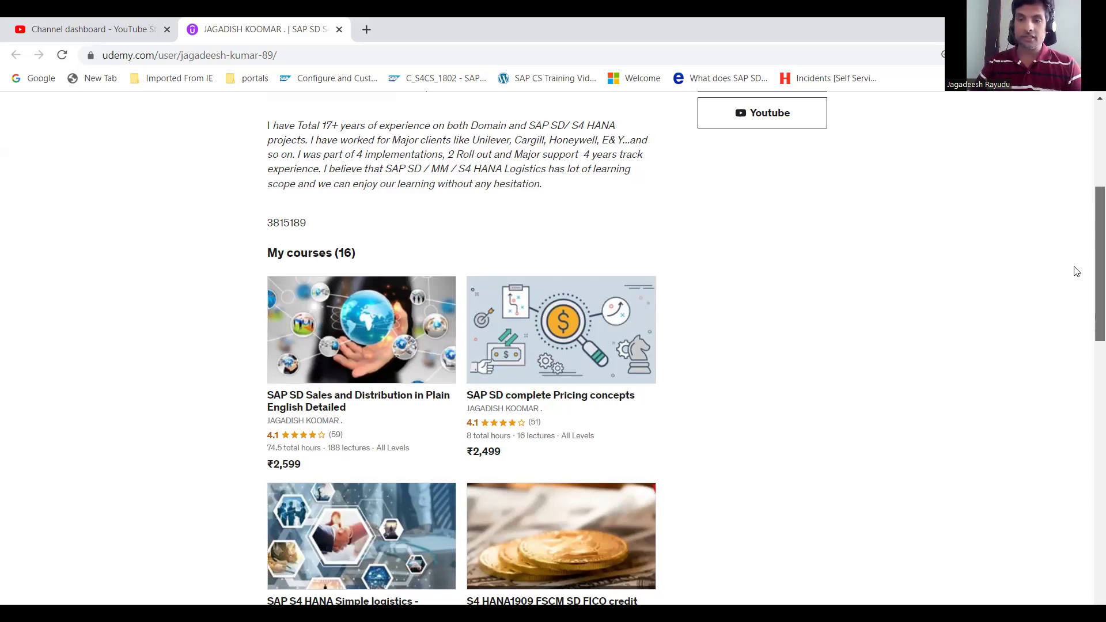
scroll(1075, 272, "down", 1)
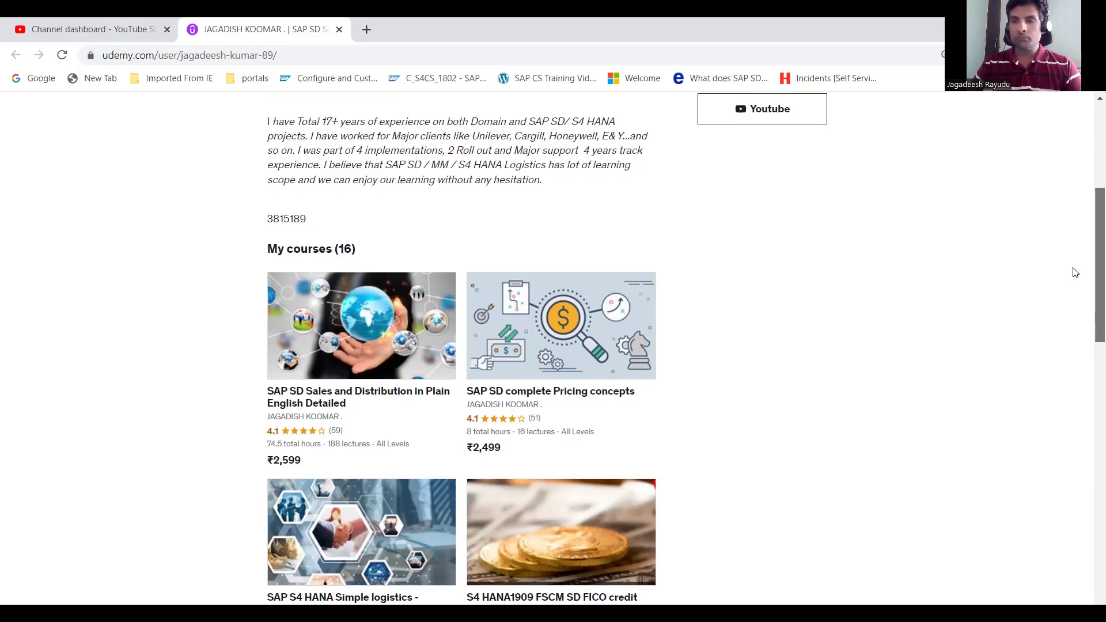
scroll(1074, 273, "down", 1)
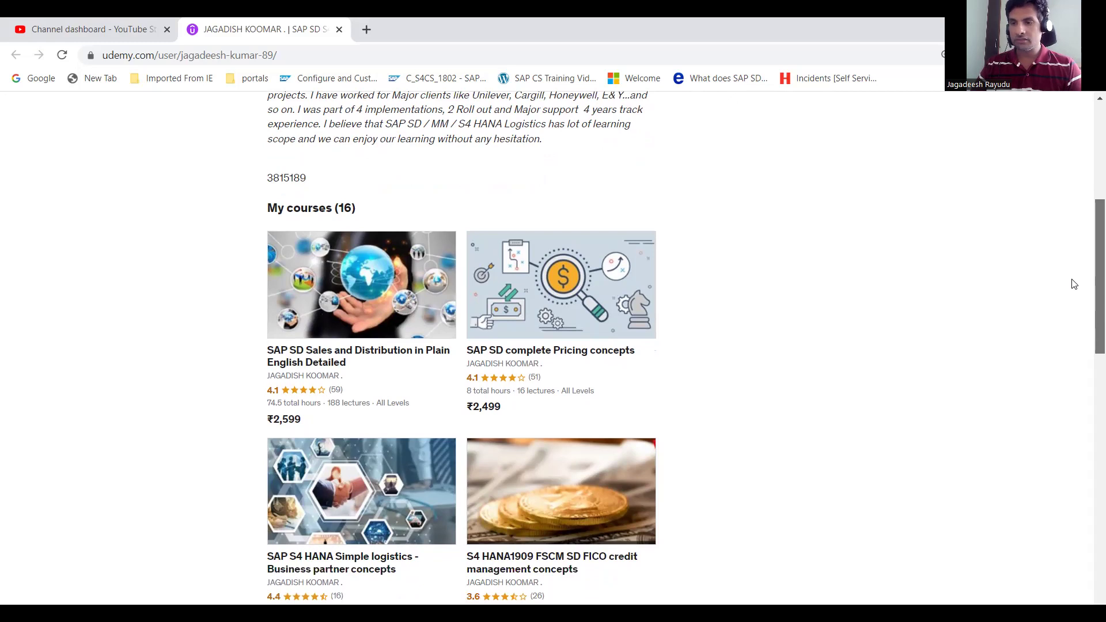
scroll(1071, 286, "down", 1)
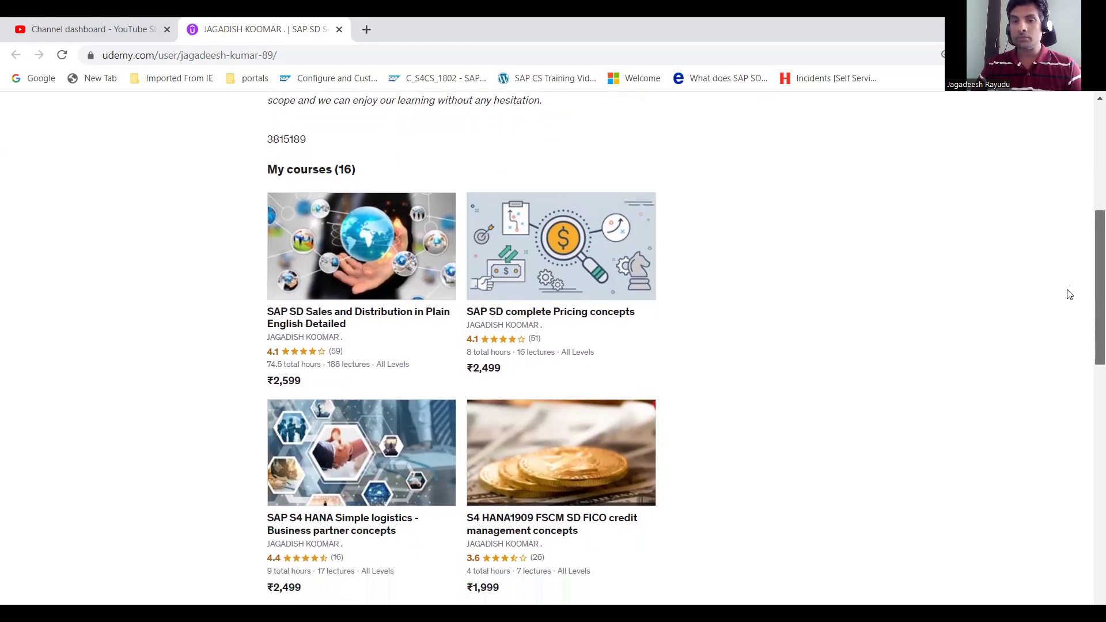
scroll(1066, 286, "up", 5)
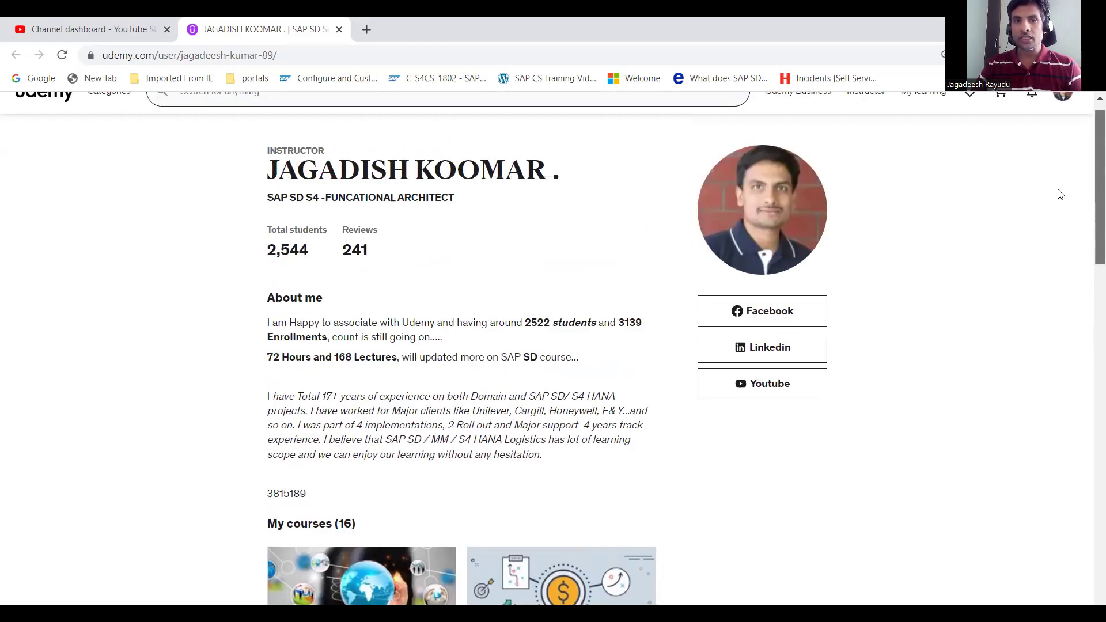
scroll(1056, 239, "down", 5)
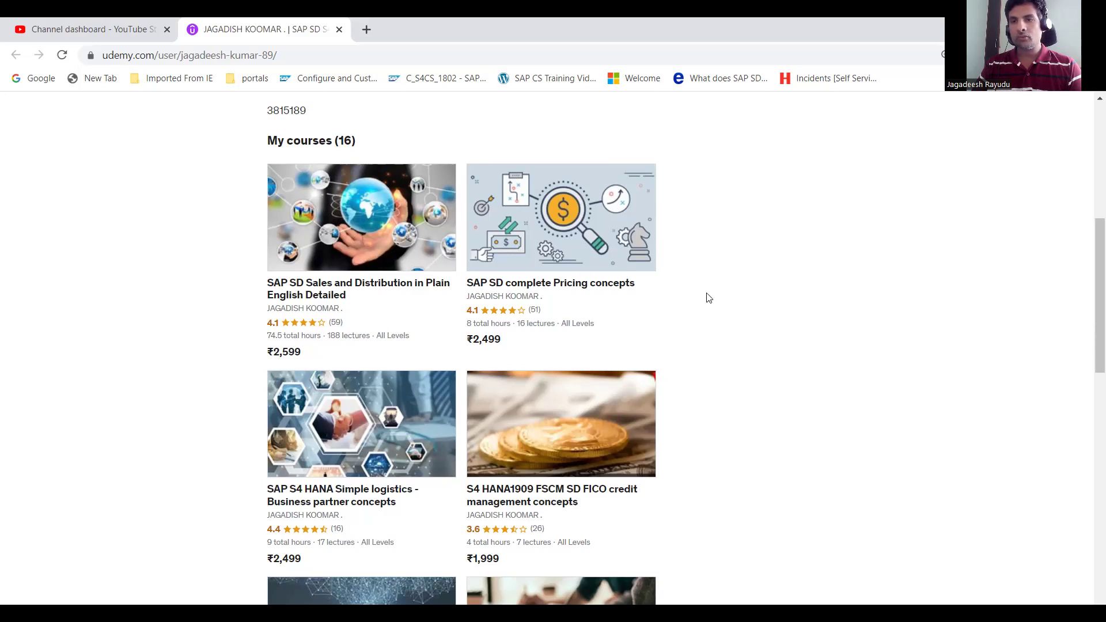
left_click_drag(1090, 311, 1090, 367)
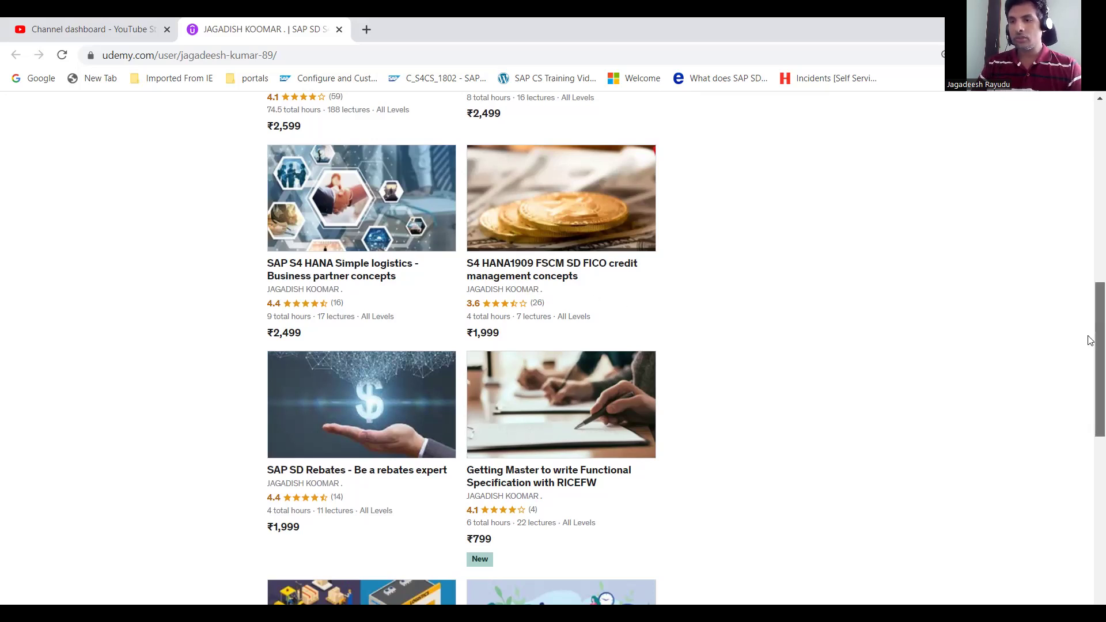
left_click_drag(1088, 338, 1088, 365)
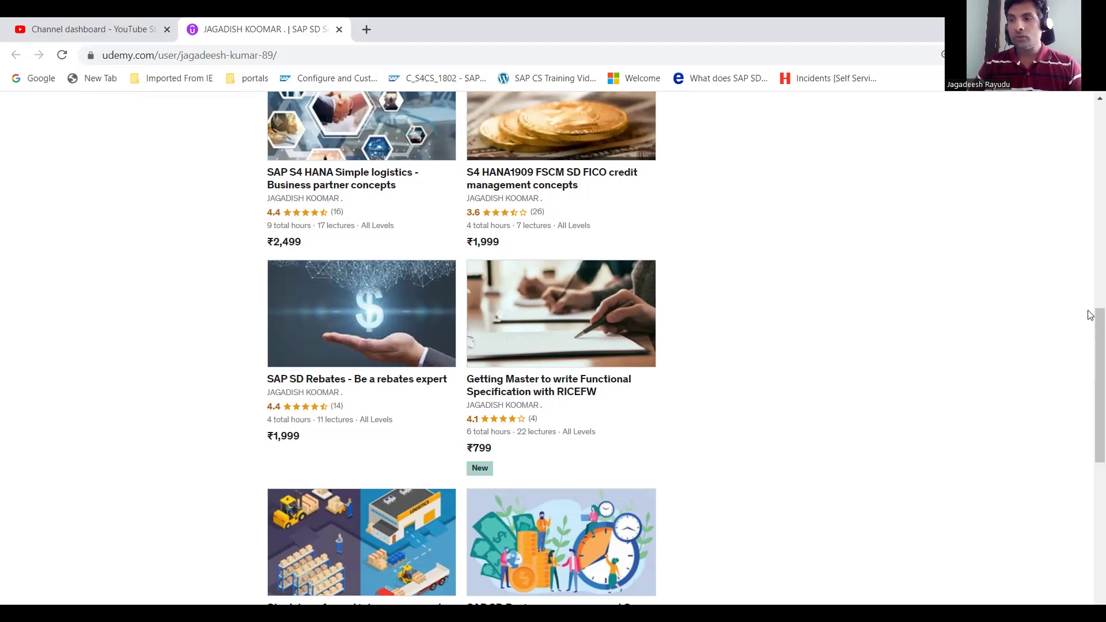
scroll(1090, 314, "up", 2)
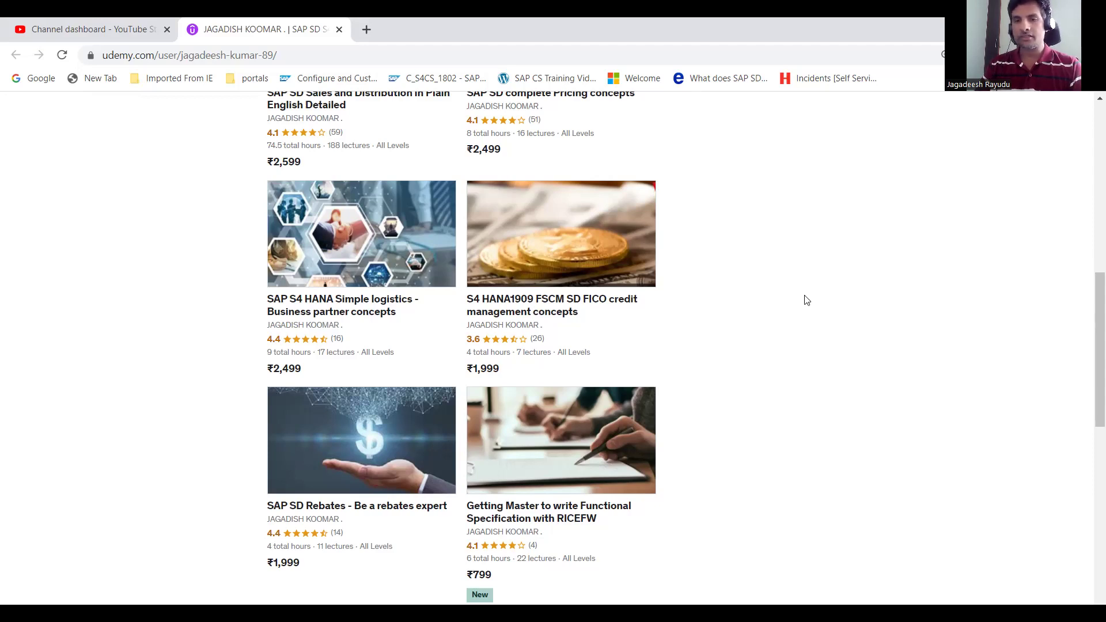
scroll(1095, 336, "down", 3)
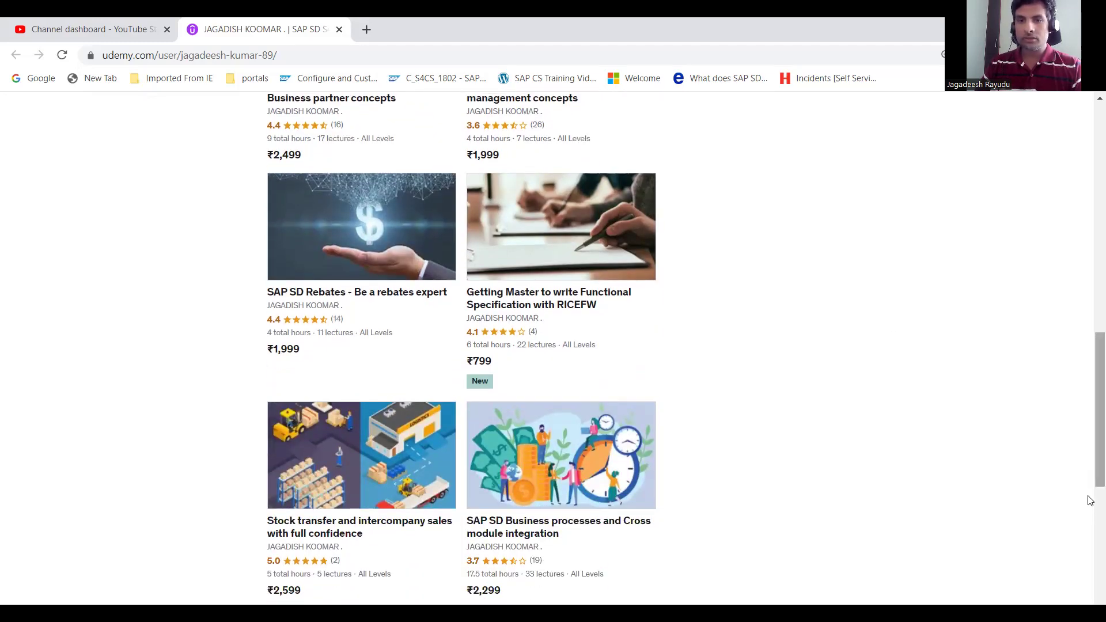
scroll(1090, 499, "down", 3)
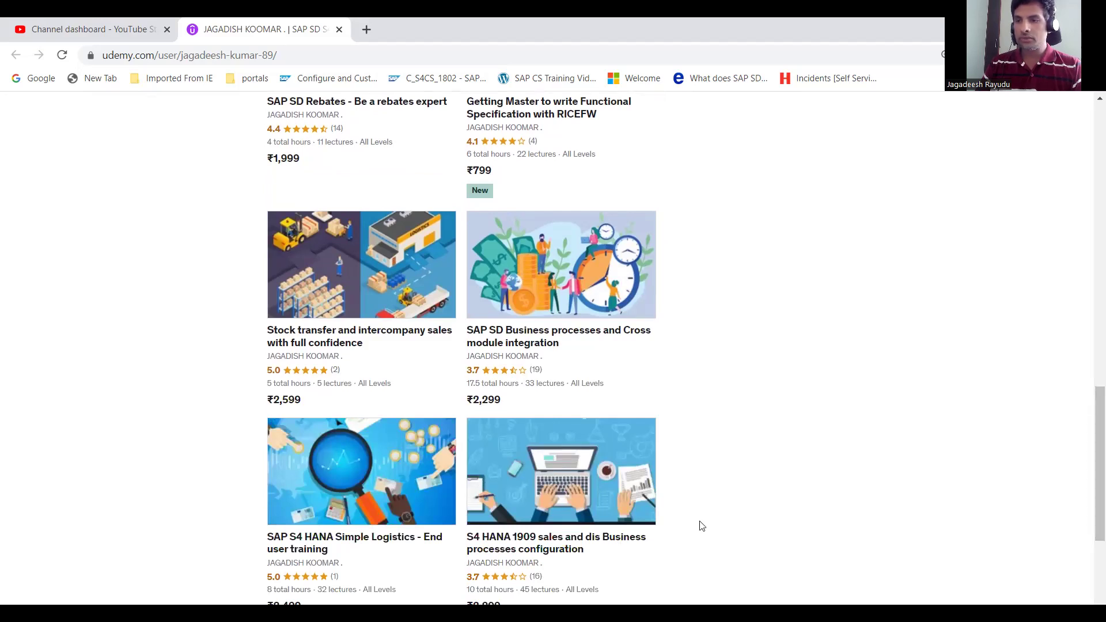
mouse_move(1088, 474)
left_mouse_down()
mouse_move(1088, 501)
mouse_move(1088, 456)
left_mouse_up()
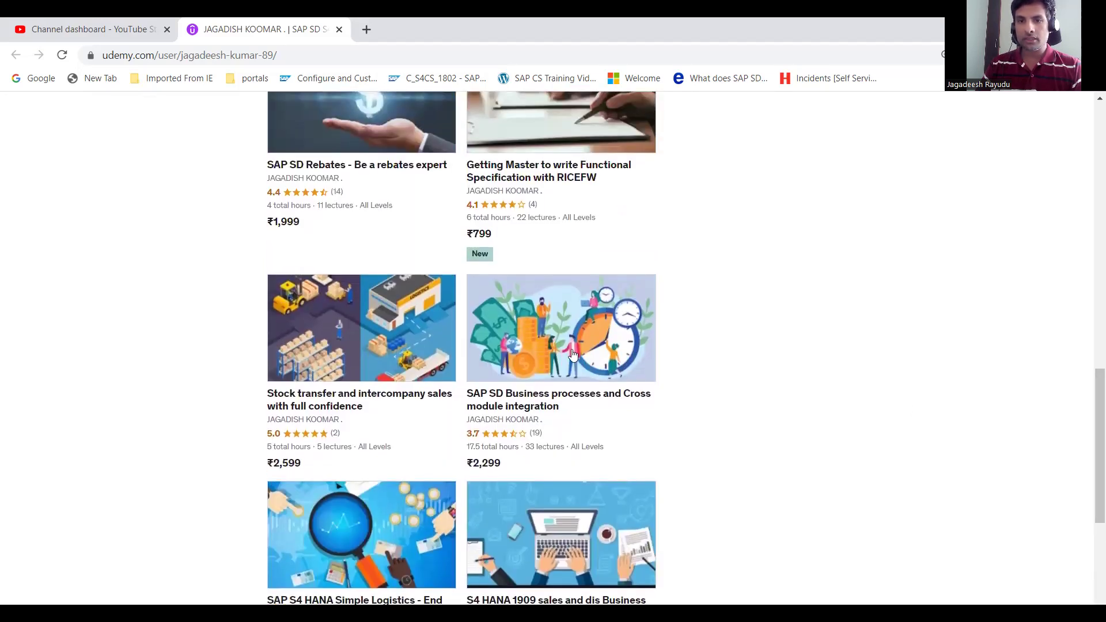
left_click_drag(1088, 407, 1089, 469)
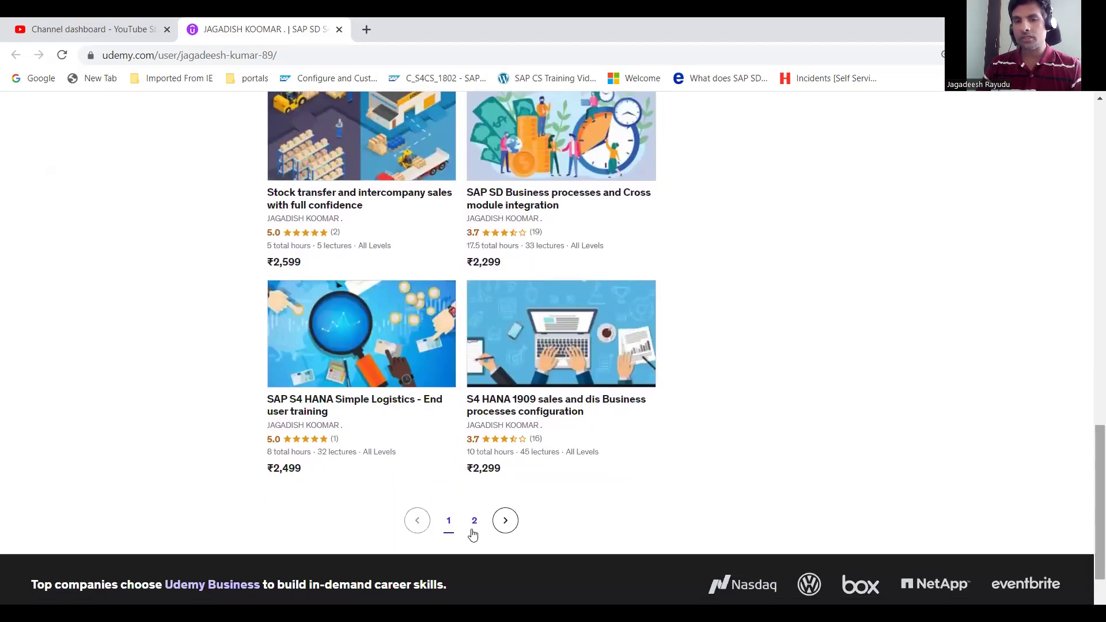
Show page 2 of the instructor's courses, scroll to Stock Transfers in S4 HANA2020, then back up
left_click(473, 529)
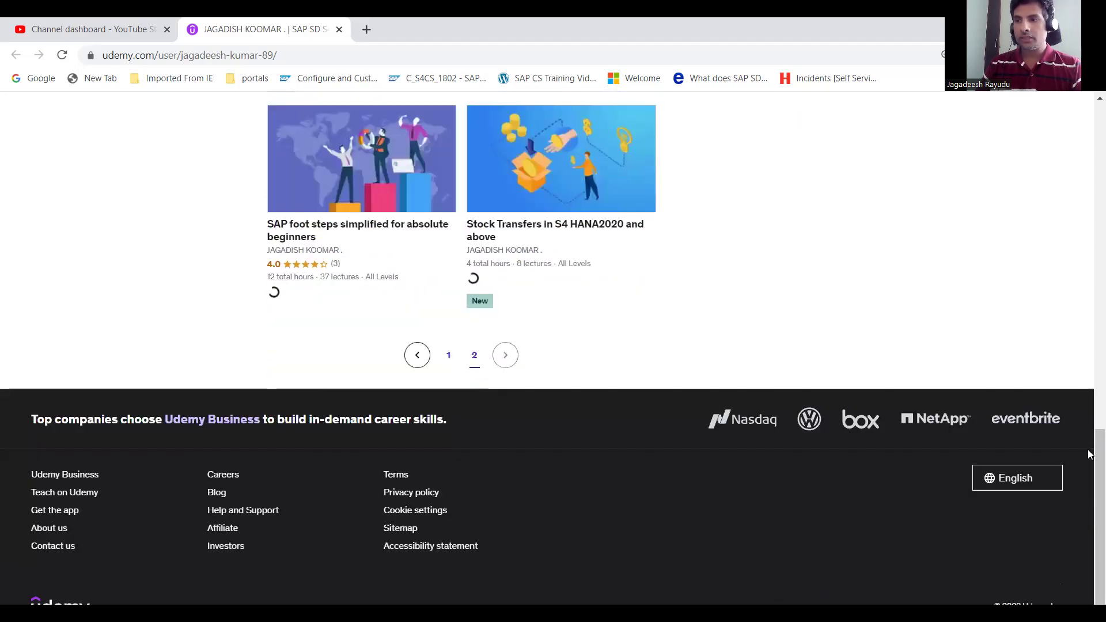
left_click_drag(1088, 461, 1088, 294)
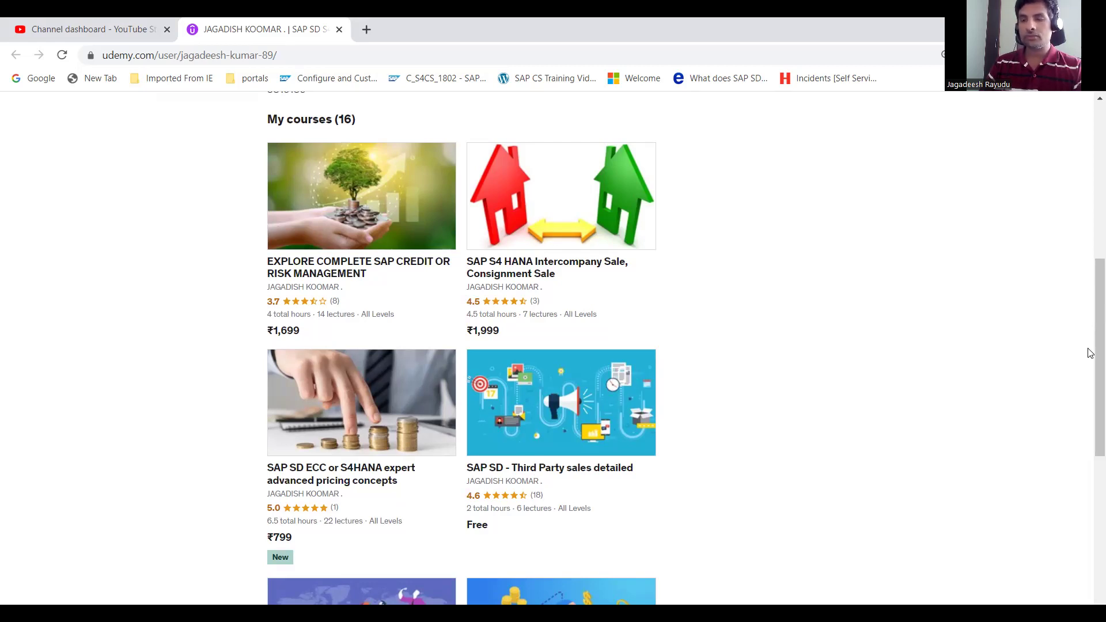
scroll(1089, 352, "down", 2)
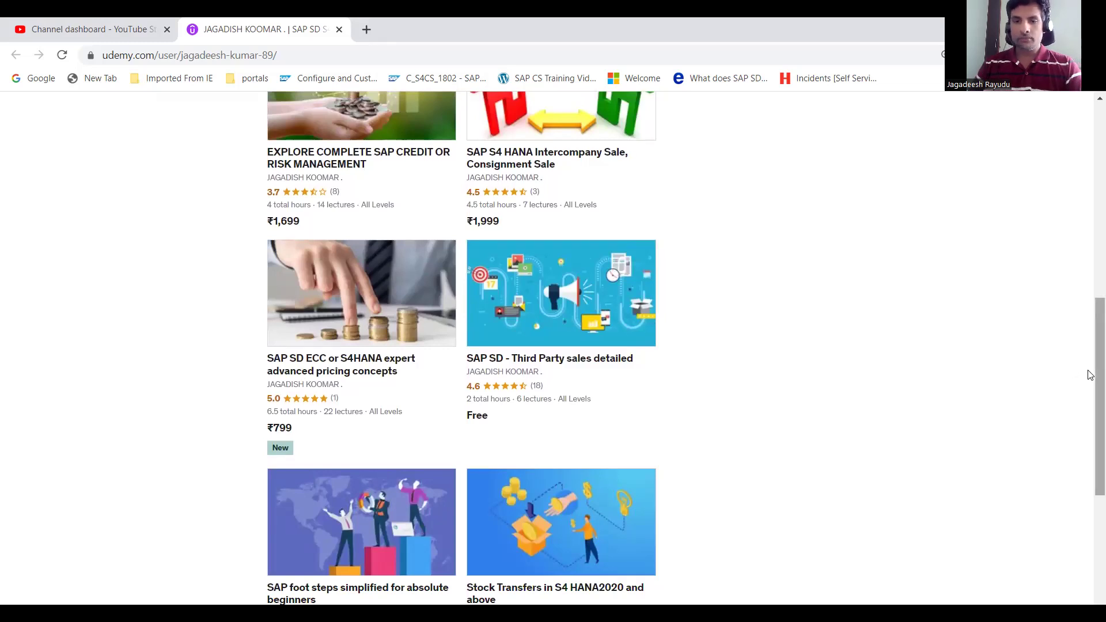
left_click_drag(1088, 375, 1089, 433)
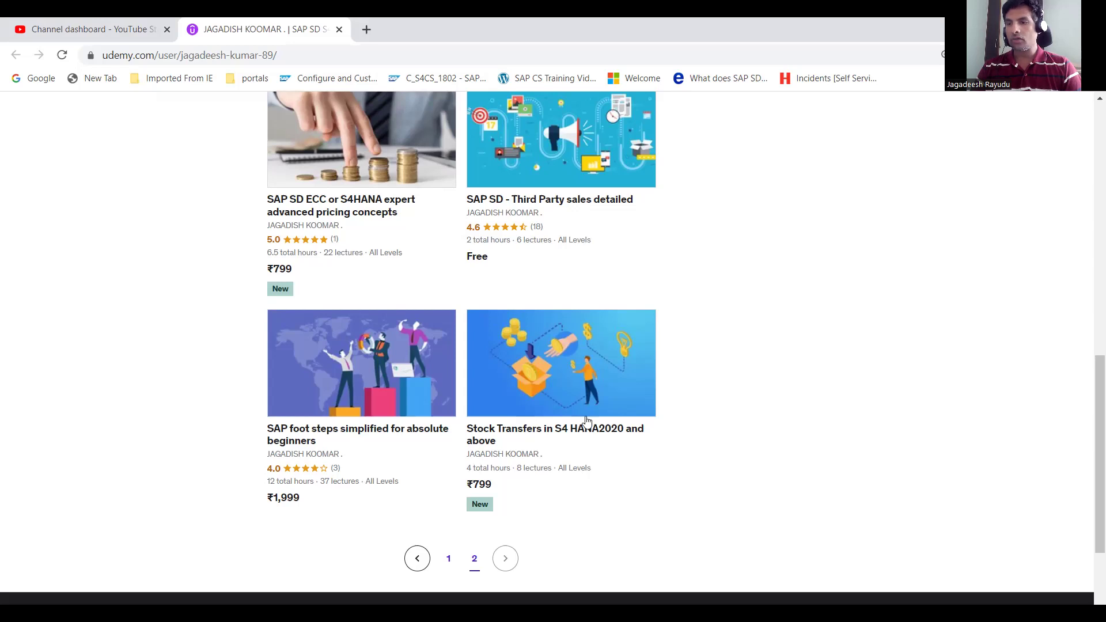
scroll(1086, 321, "up", 10)
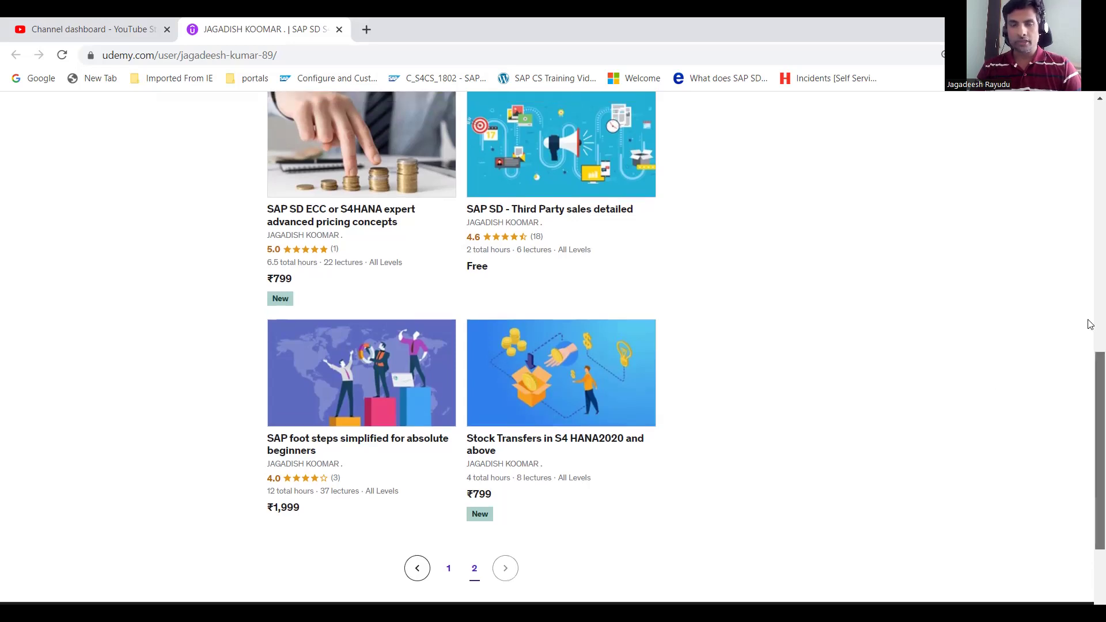